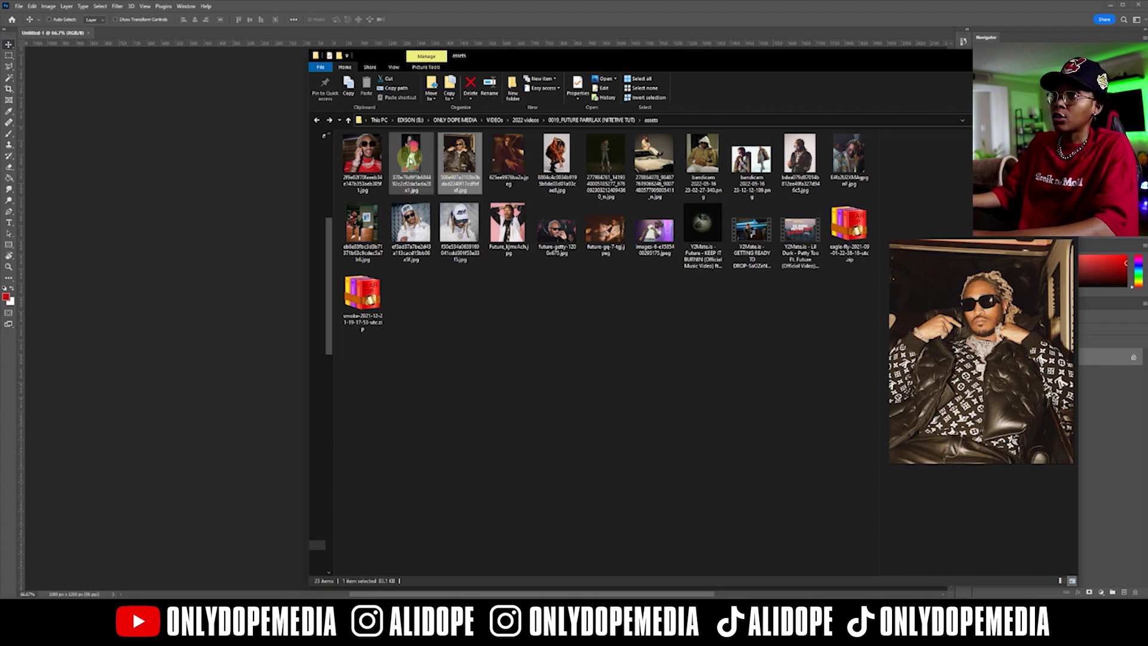
- Preview each Future photo in the assets folder's first row, including the GQ and car shots
{"action": "left_click", "coordinate": [379, 160]}
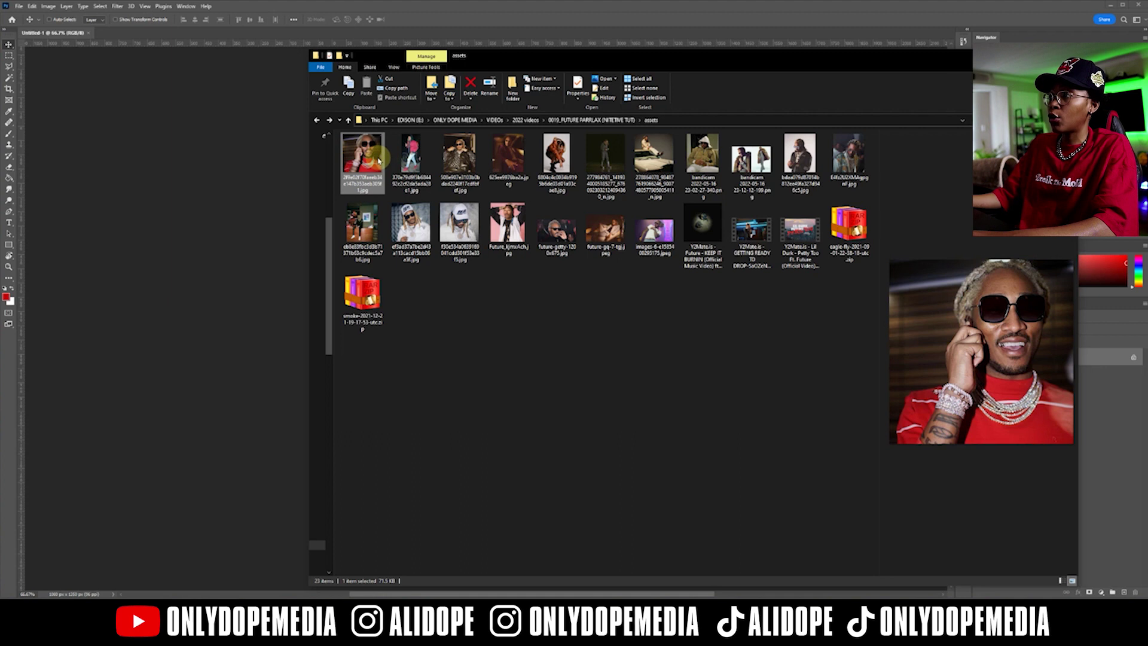
{"action": "left_click", "coordinate": [410, 167]}
{"action": "left_click", "coordinate": [456, 158]}
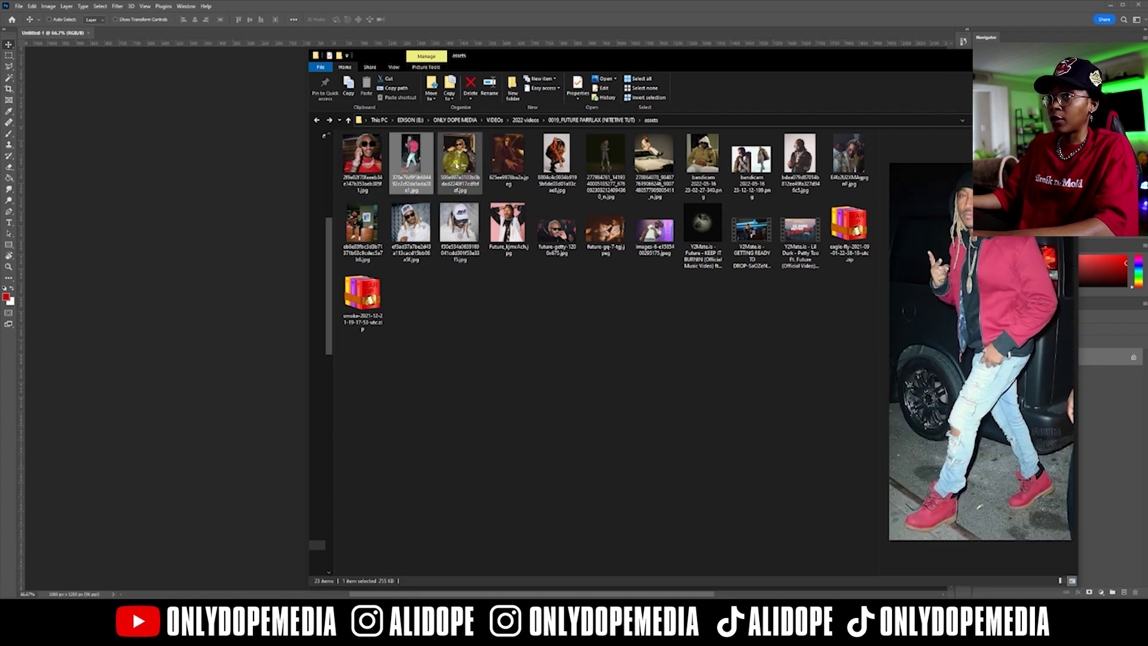
{"action": "left_click", "coordinate": [508, 157]}
{"action": "left_click", "coordinate": [554, 157]}
{"action": "left_click", "coordinate": [604, 157]}
{"action": "left_click", "coordinate": [654, 156]}
{"action": "left_click", "coordinate": [700, 157]}
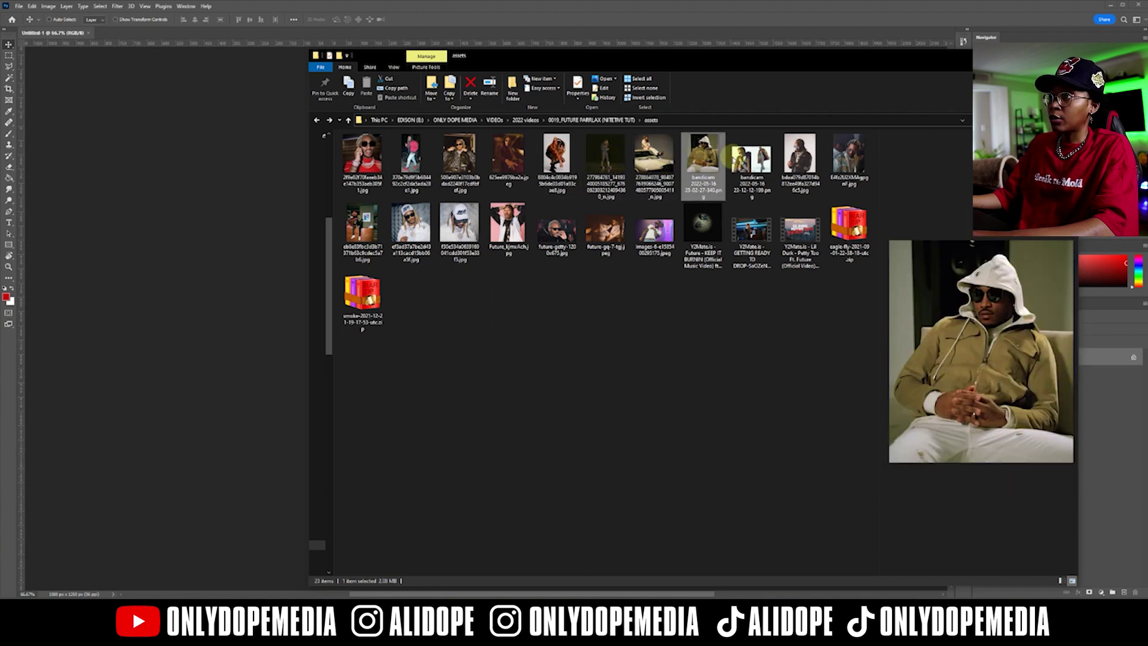
{"action": "left_click", "coordinate": [749, 157]}
{"action": "left_click", "coordinate": [796, 157]}
{"action": "left_click", "coordinate": [840, 156]}
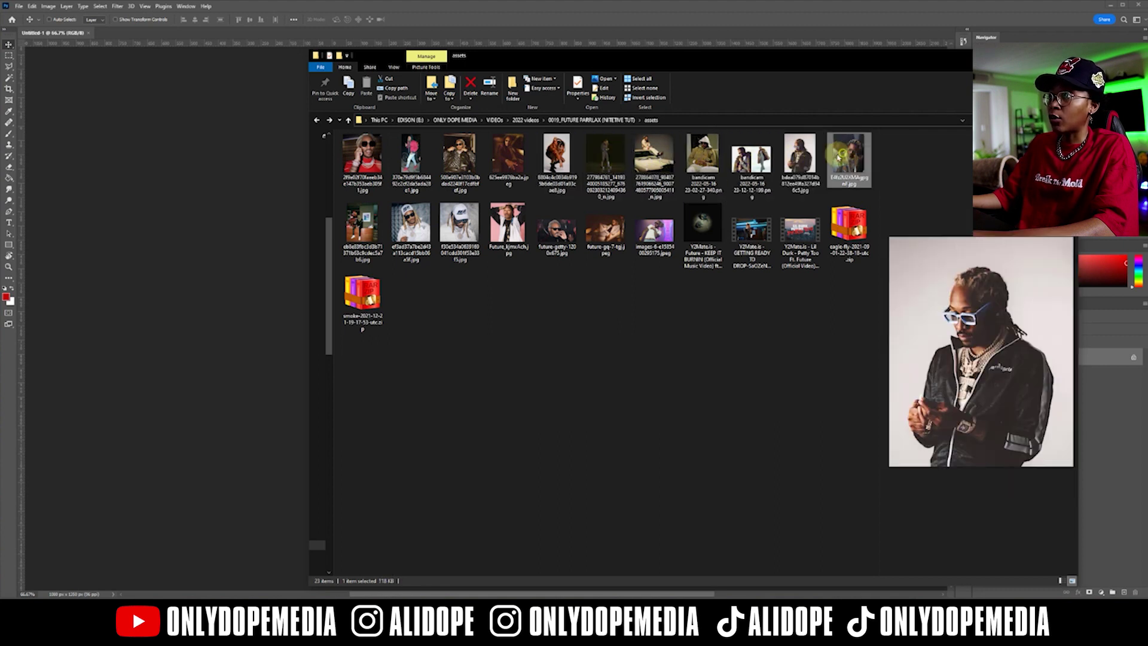
- Preview the second-row photos, including future-getty, then return to the first photo
{"action": "left_click", "coordinate": [702, 226]}
{"action": "left_click", "coordinate": [654, 230]}
{"action": "left_click", "coordinate": [604, 231]}
{"action": "left_click", "coordinate": [546, 235]}
{"action": "left_click", "coordinate": [508, 230]}
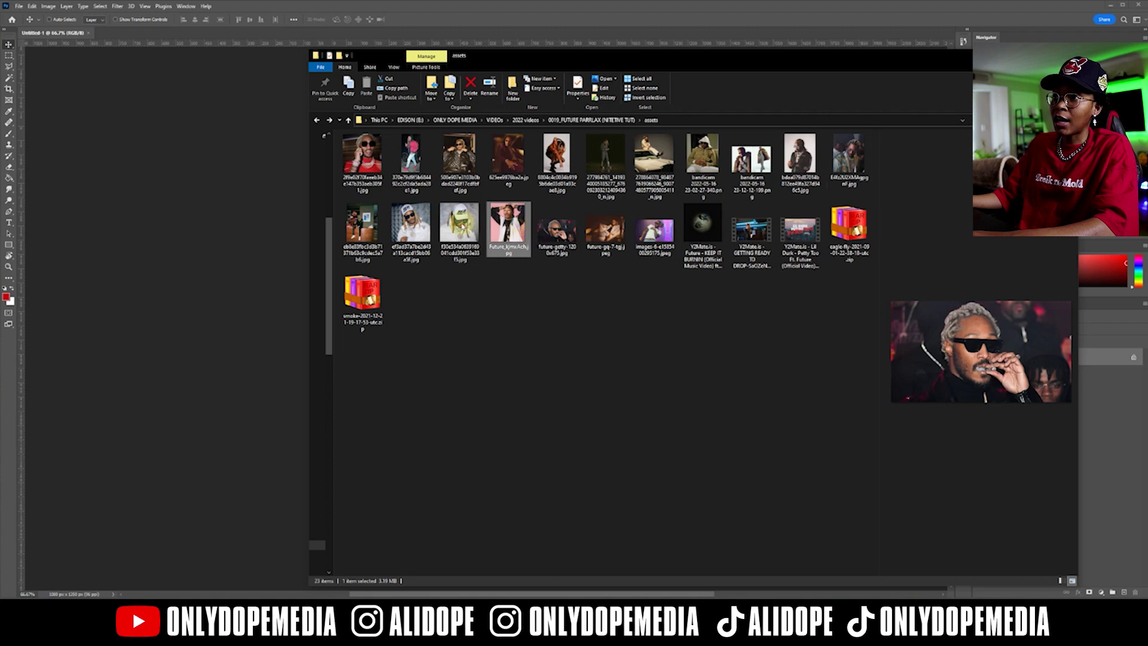
{"action": "left_click", "coordinate": [459, 230]}
{"action": "left_click", "coordinate": [410, 230]}
{"action": "left_click", "coordinate": [370, 228]}
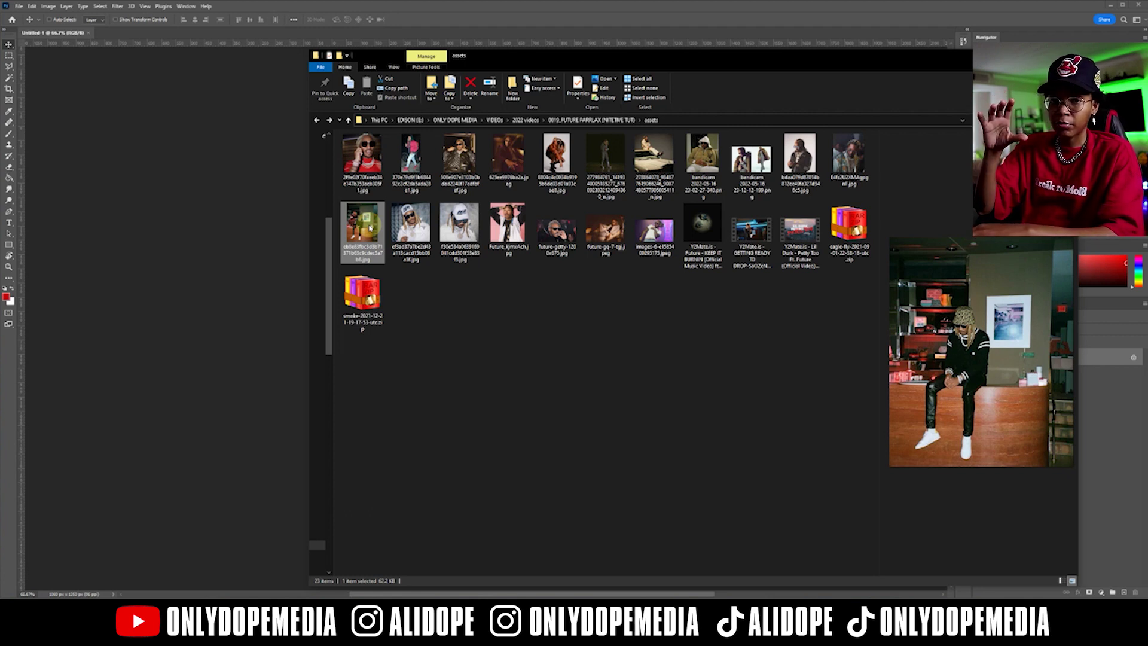
{"action": "left_click", "coordinate": [370, 169]}
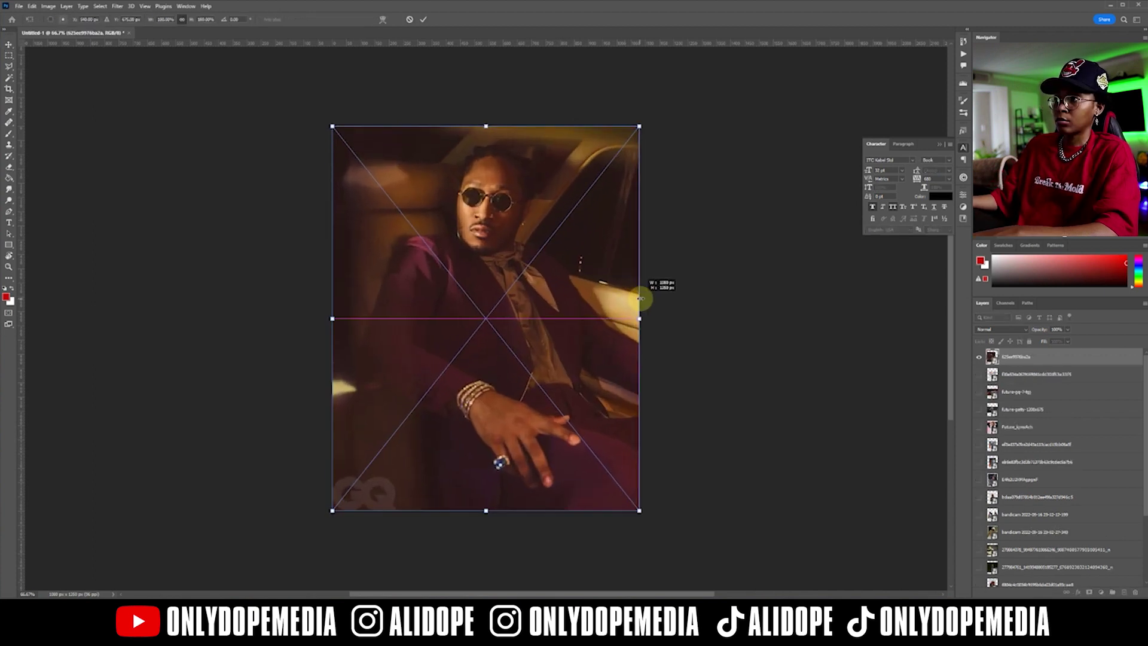
- Place the car photo as the top layer and lasso the GQ logo for Content-Aware Fill
{"action": "key", "text": "Return"}
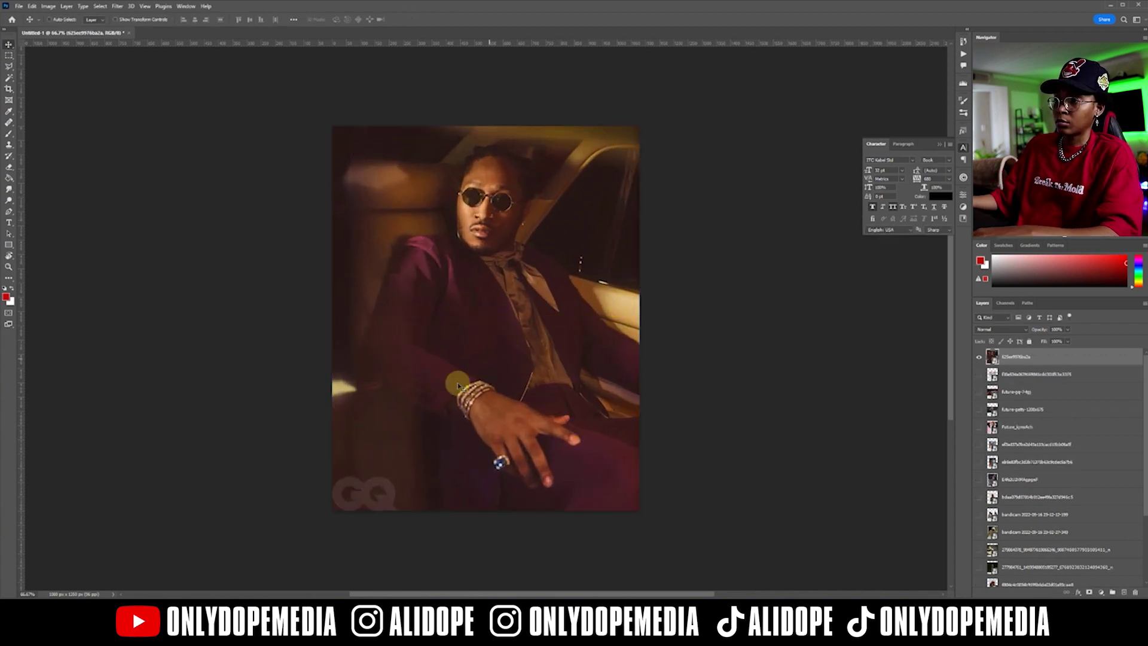
{"action": "left_click", "coordinate": [9, 66]}
{"action": "left_click_drag", "start_coordinate": [333, 474], "coordinate": [341, 487]}
{"action": "right_click", "coordinate": [340, 487]}
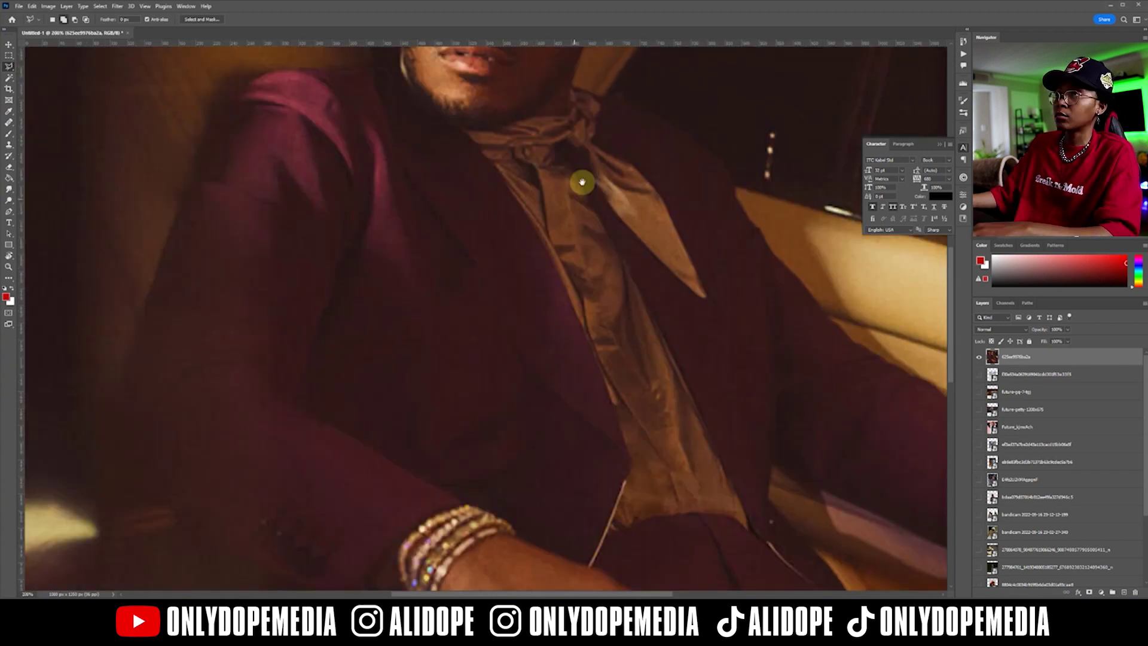
- Rename the photo layer 'future 1' and toggle the window layer's visibility to compare
{"action": "right_click", "coordinate": [587, 187]}
{"action": "left_click", "coordinate": [640, 256]}
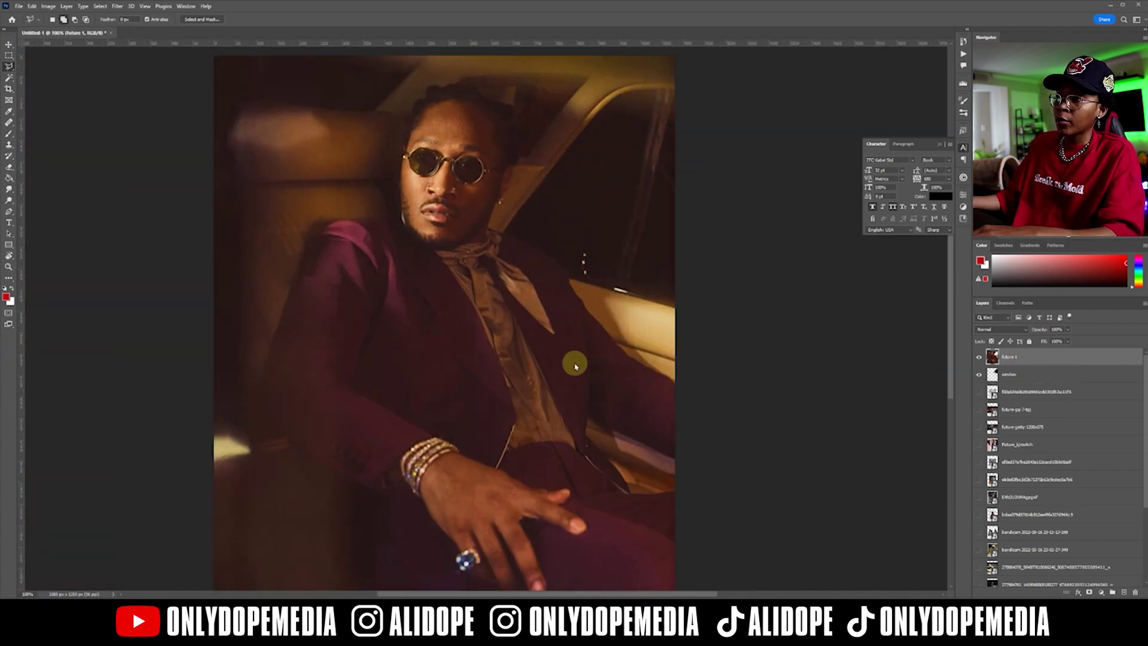
{"action": "left_click", "coordinate": [979, 375]}
{"action": "left_click", "coordinate": [979, 375]}
{"action": "left_click", "coordinate": [979, 375]}
{"action": "left_click", "coordinate": [979, 375]}
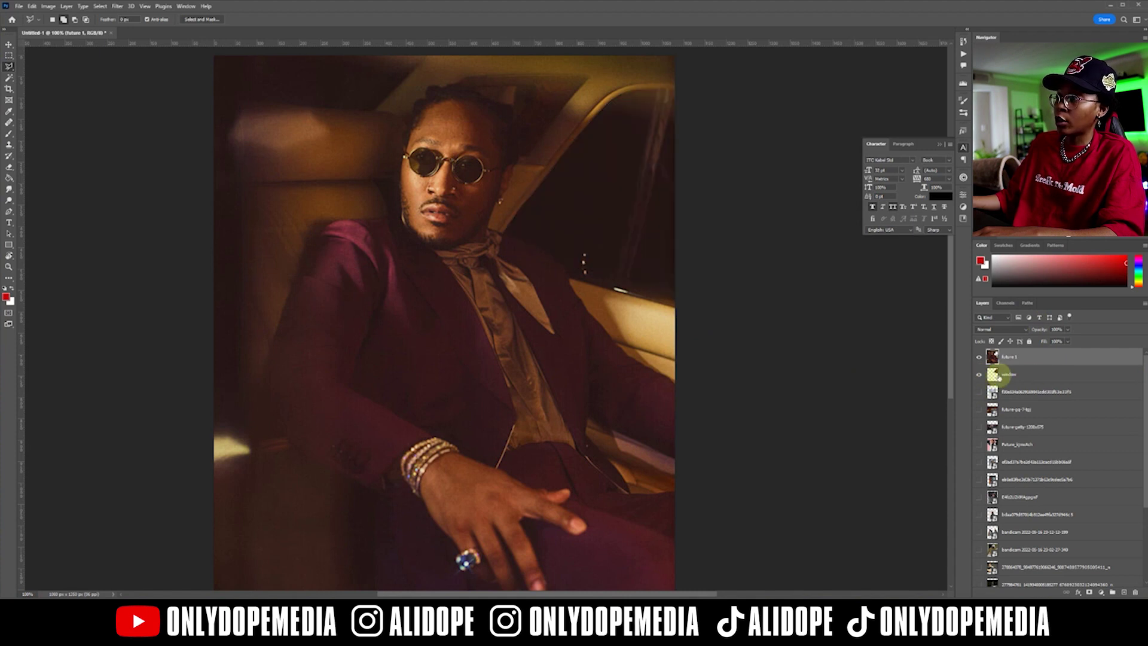
- Test moving the window layer over the car window, undo it, and reselect future 1
{"action": "left_click", "coordinate": [1031, 374]}
{"action": "key", "text": "v"}
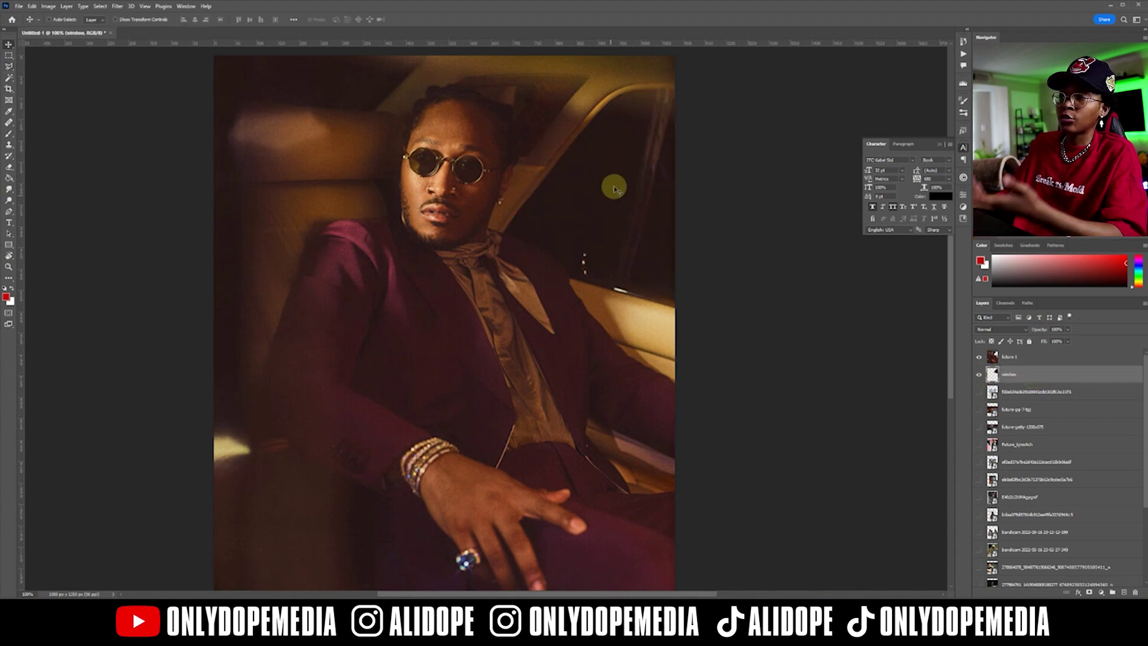
{"action": "left_click_drag", "start_coordinate": [615, 168], "coordinate": [605, 312]}
{"action": "key", "text": "ctrl+z"}
{"action": "left_click_drag", "start_coordinate": [441, 375], "coordinate": [458, 322]}
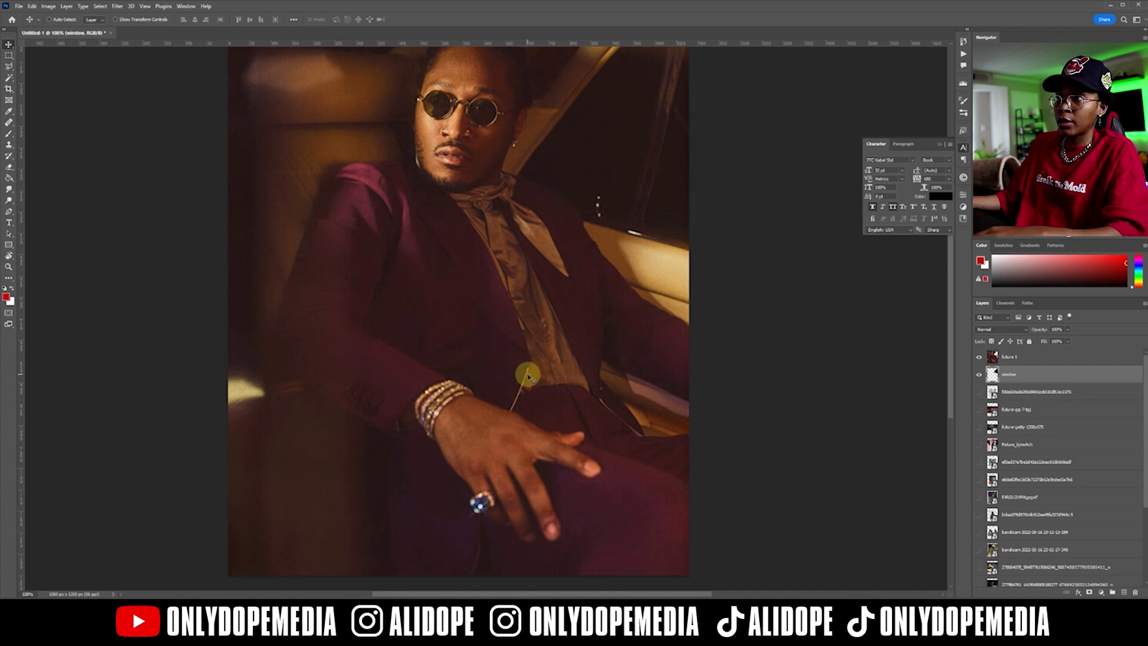
{"action": "left_click_drag", "start_coordinate": [498, 255], "coordinate": [499, 273]}
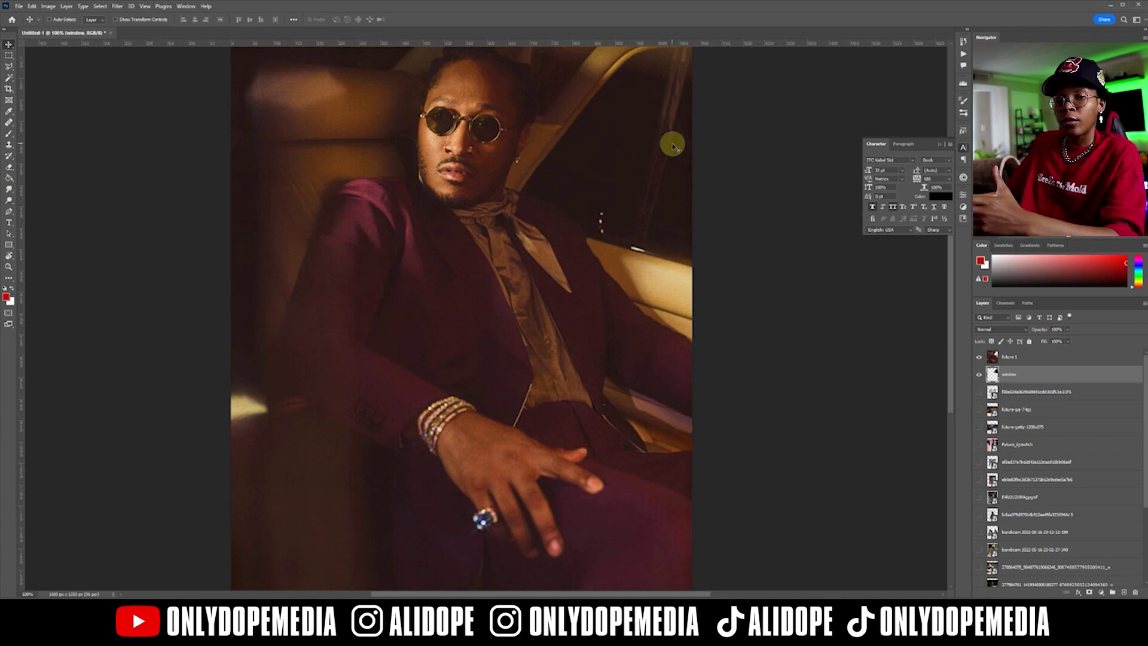
{"action": "key", "text": "alt+bracketright"}
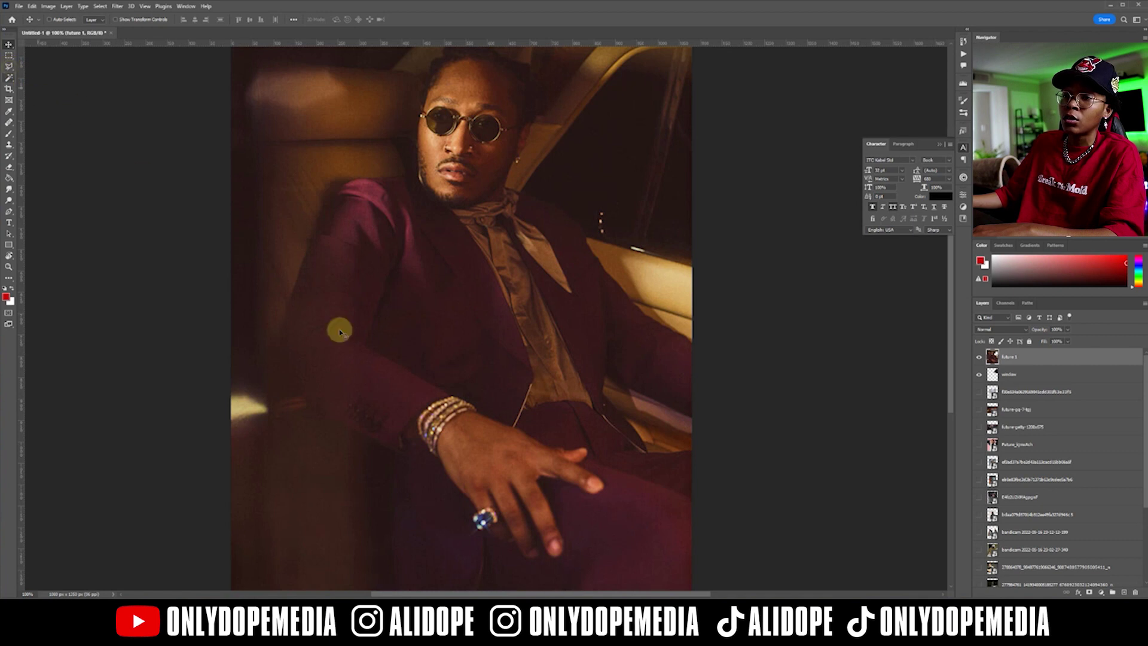
{"action": "left_click", "coordinate": [10, 67]}
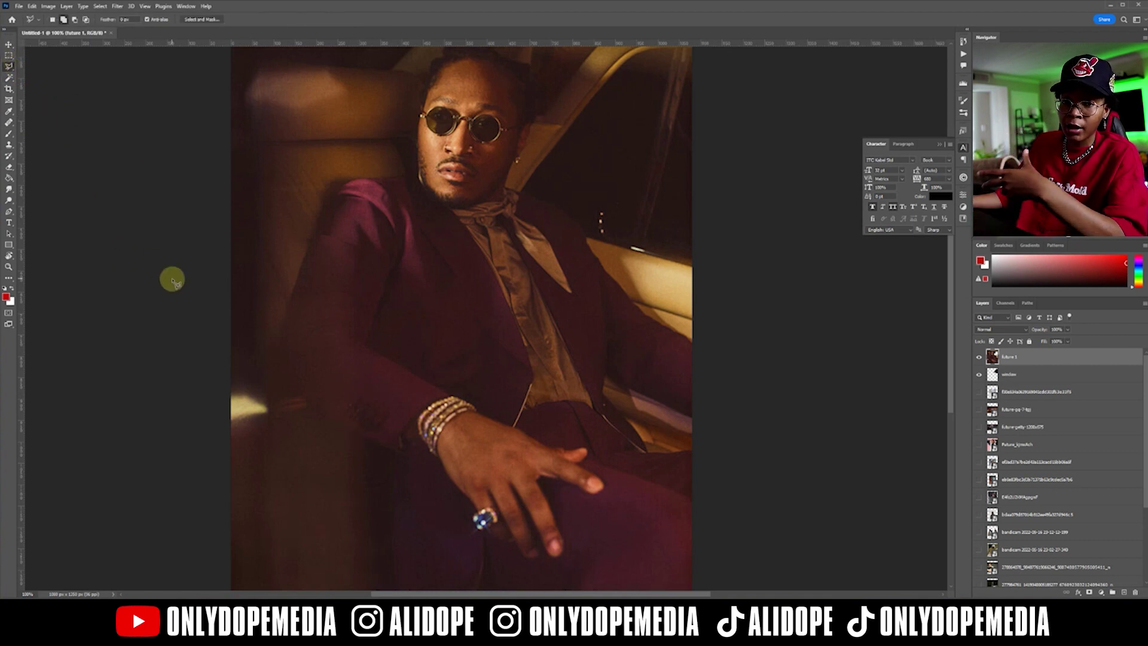
- Outline Future's arm from elbow past the ring and fingers with the Polygonal Lasso and close it
{"action": "left_click", "coordinate": [314, 410]}
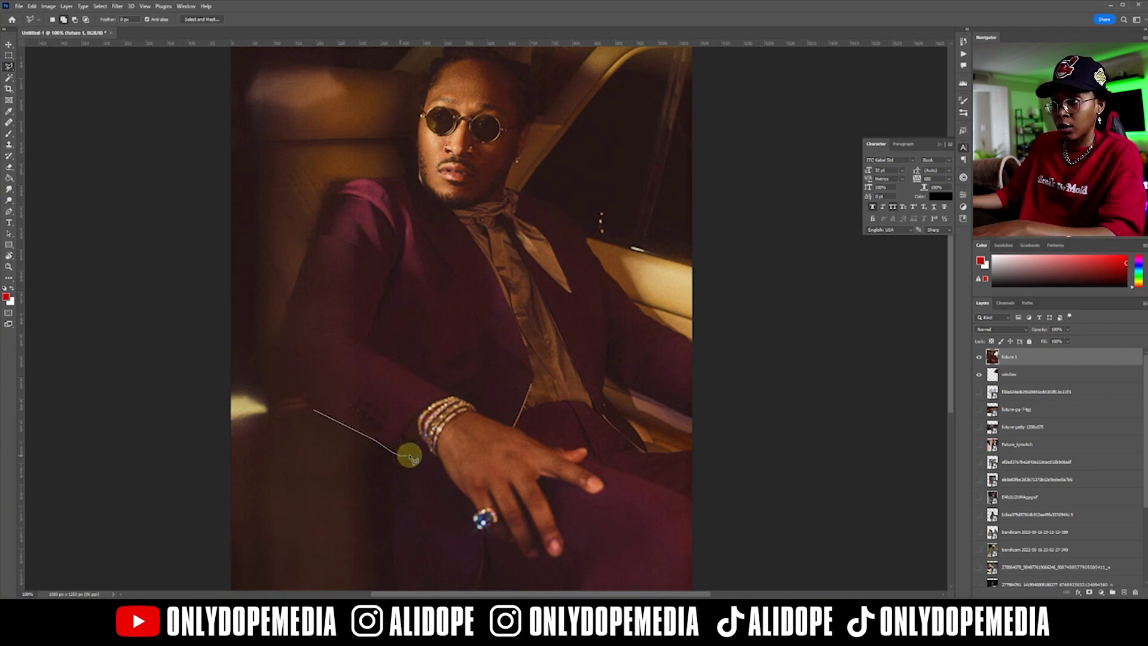
{"action": "left_click_drag", "start_coordinate": [413, 455], "coordinate": [425, 451]}
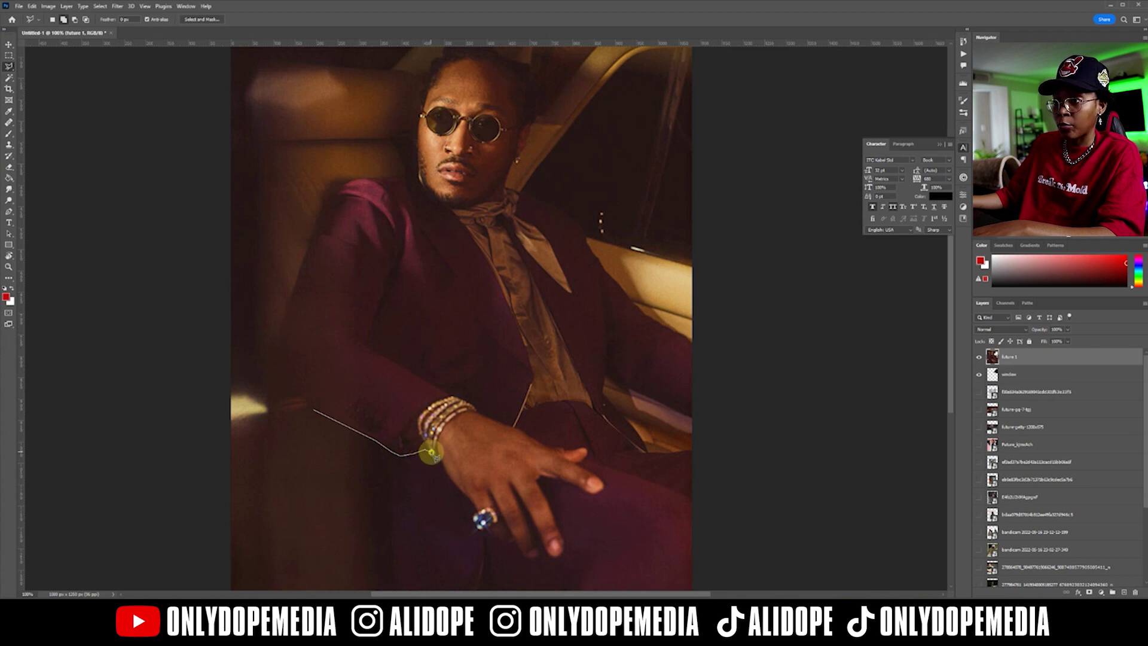
{"action": "left_click_drag", "start_coordinate": [440, 459], "coordinate": [481, 514]}
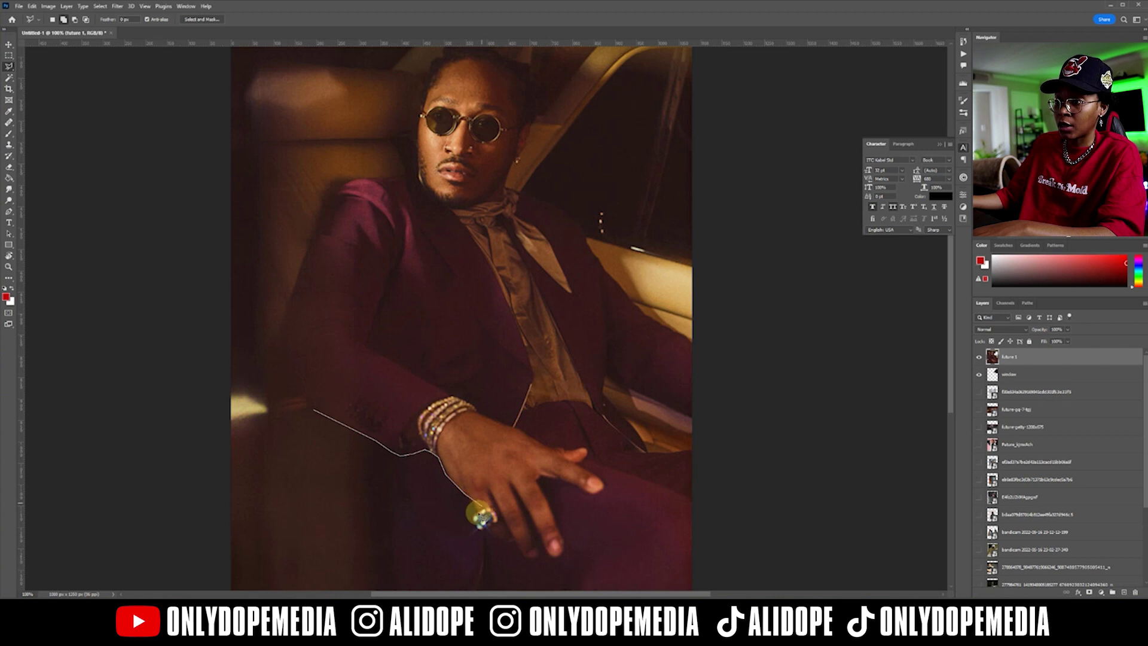
{"action": "left_click_drag", "start_coordinate": [469, 517], "coordinate": [520, 555]}
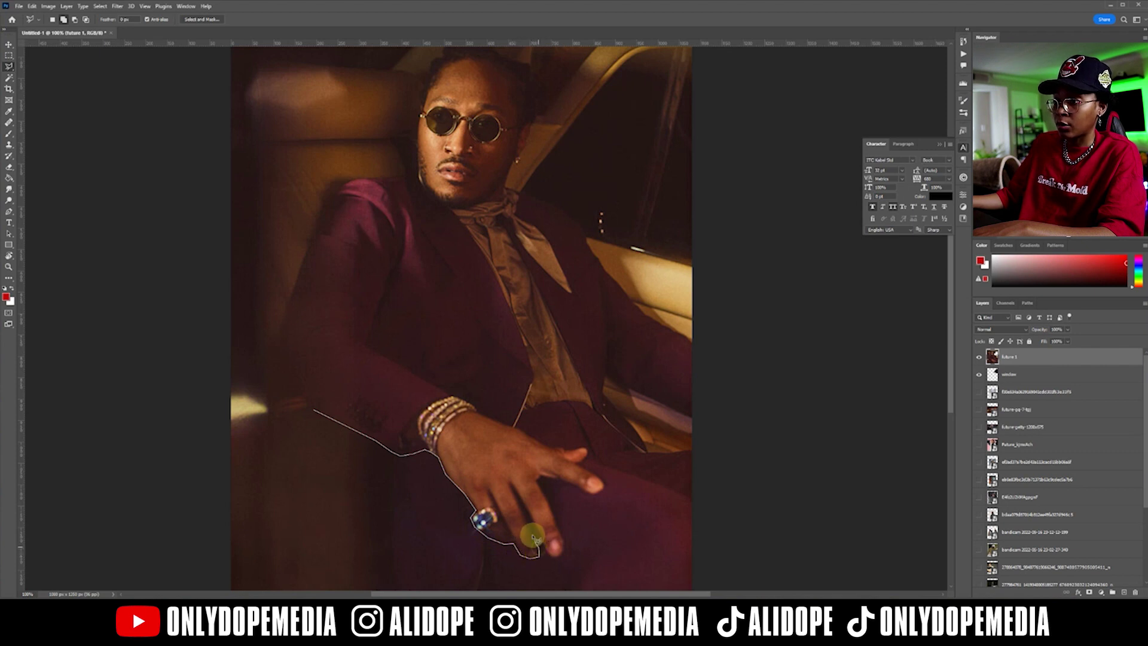
{"action": "left_click", "coordinate": [530, 519]}
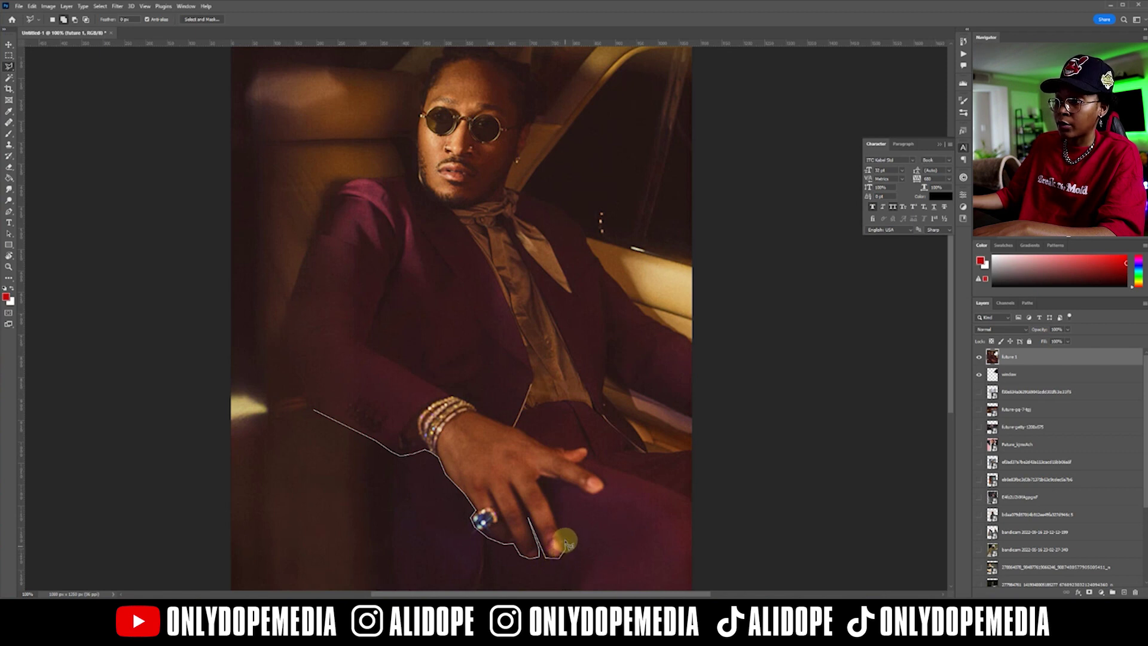
{"action": "left_click", "coordinate": [604, 485]}
{"action": "left_click", "coordinate": [588, 449]}
{"action": "double_click", "coordinate": [530, 436]}
{"action": "right_click", "coordinate": [352, 404]}
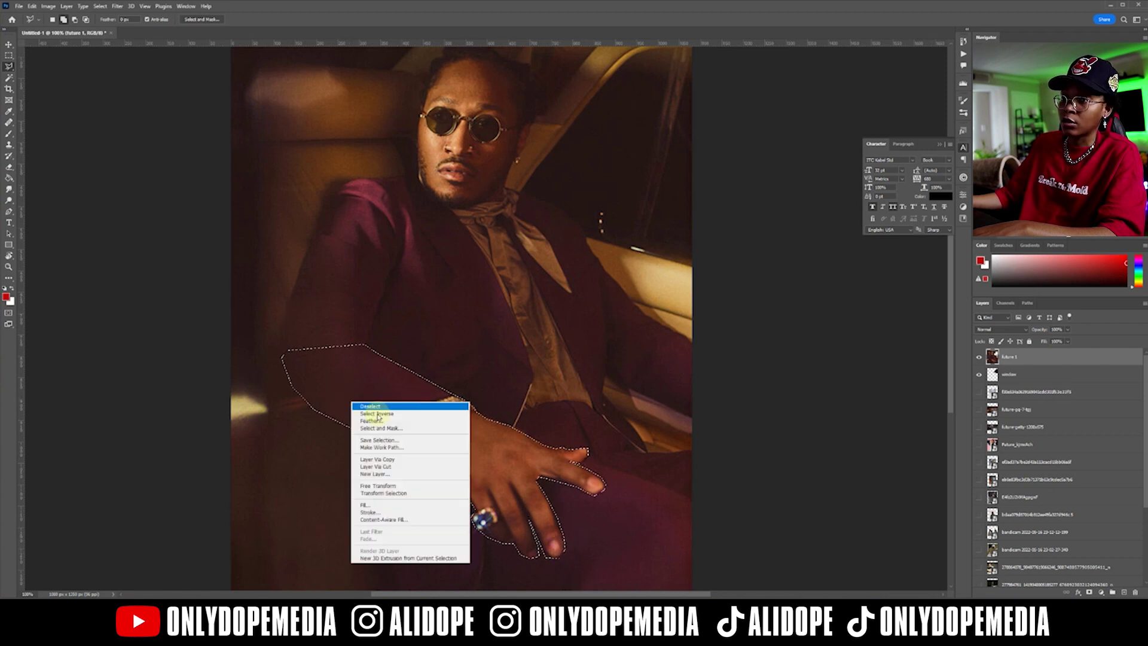
- Copy the selected arm onto its own new layer, show it, and reselect future 1
{"action": "left_click", "coordinate": [400, 462]}
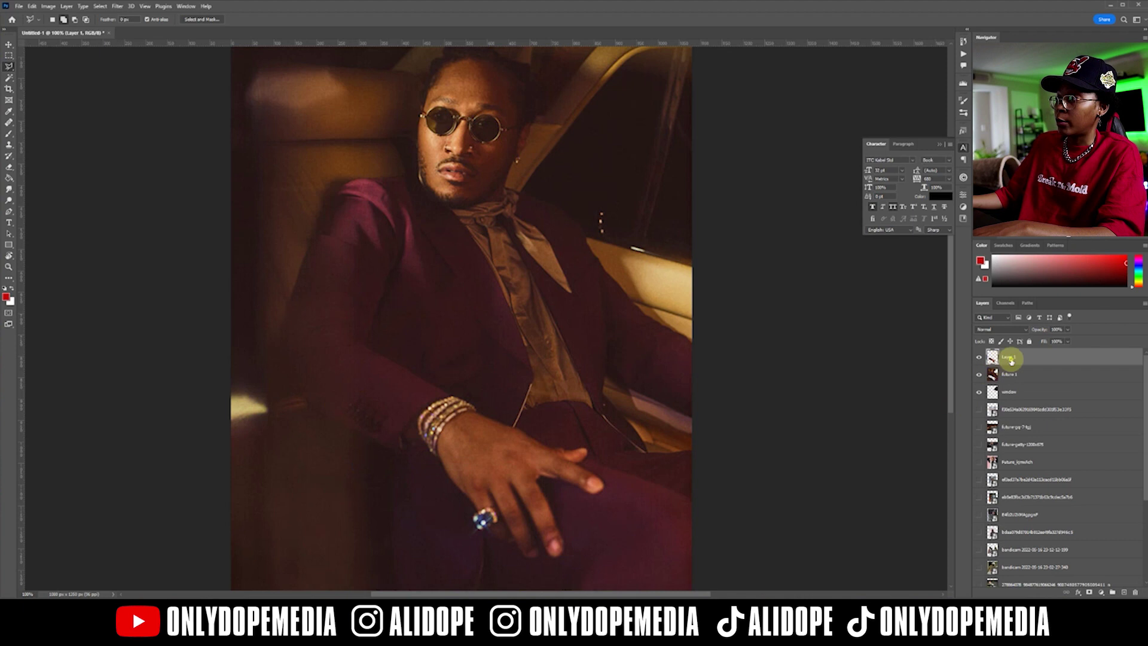
{"action": "key", "text": "BackSpace"}
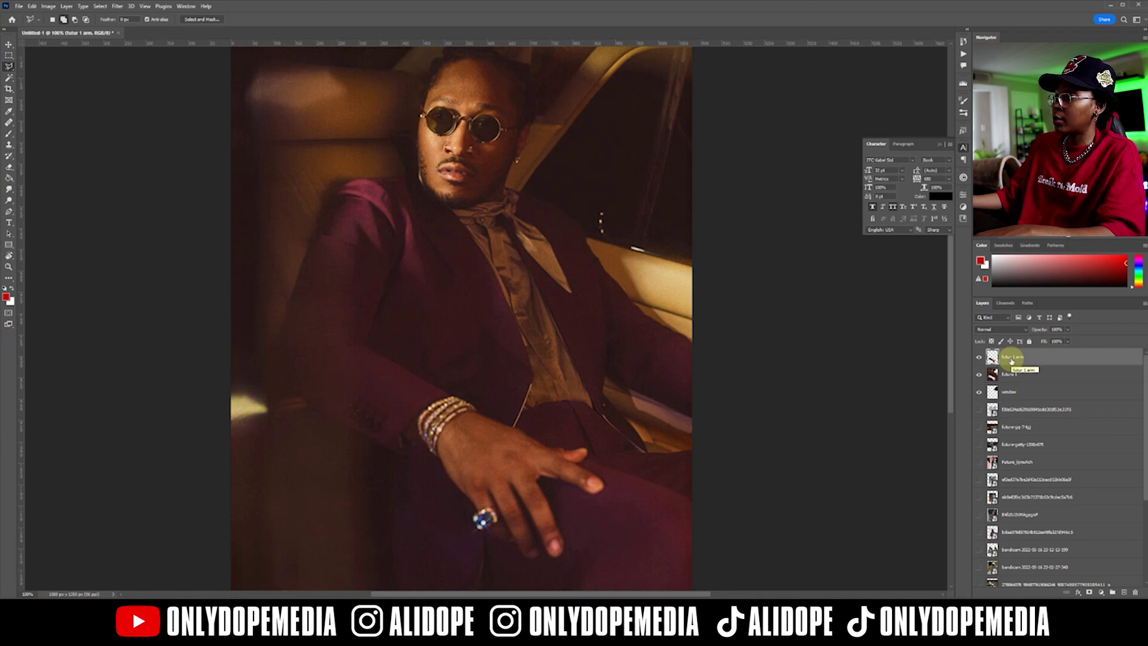
{"action": "left_click", "coordinate": [979, 358]}
{"action": "left_click", "coordinate": [1029, 377]}
- Magic-wand the black arm silhouette, expand the selection by 10 pixels, and Content-Aware Fill it
{"action": "left_click", "coordinate": [10, 78]}
{"action": "left_click", "coordinate": [438, 428]}
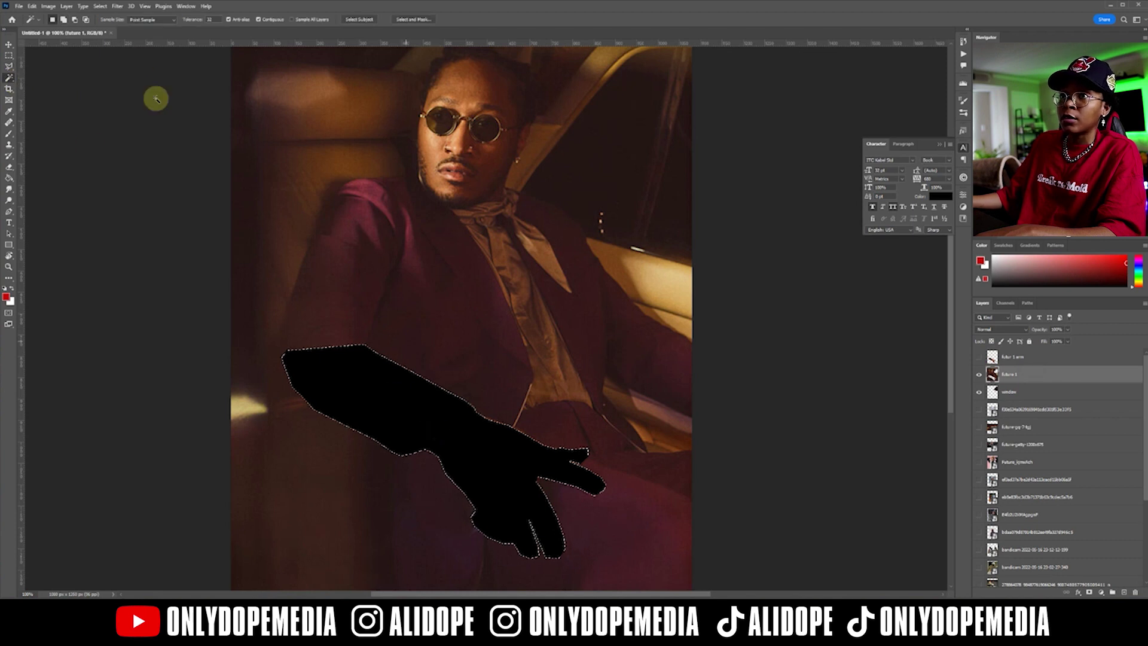
{"action": "left_click", "coordinate": [100, 6]}
{"action": "mouse_move", "coordinate": [137, 136]}
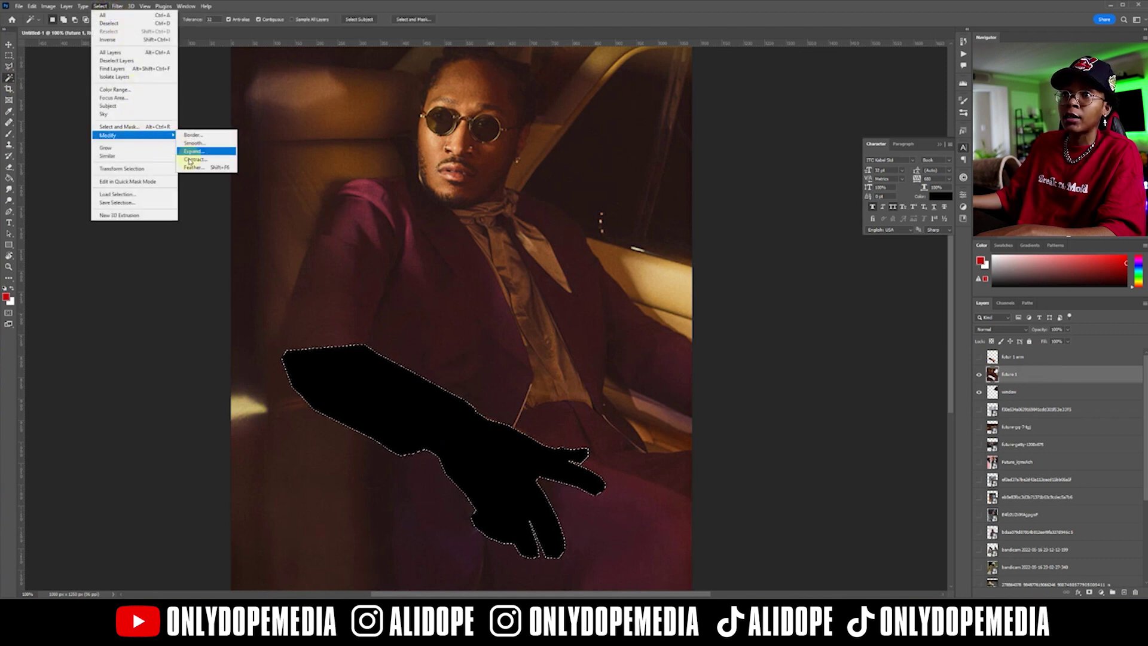
{"action": "left_click", "coordinate": [193, 153]}
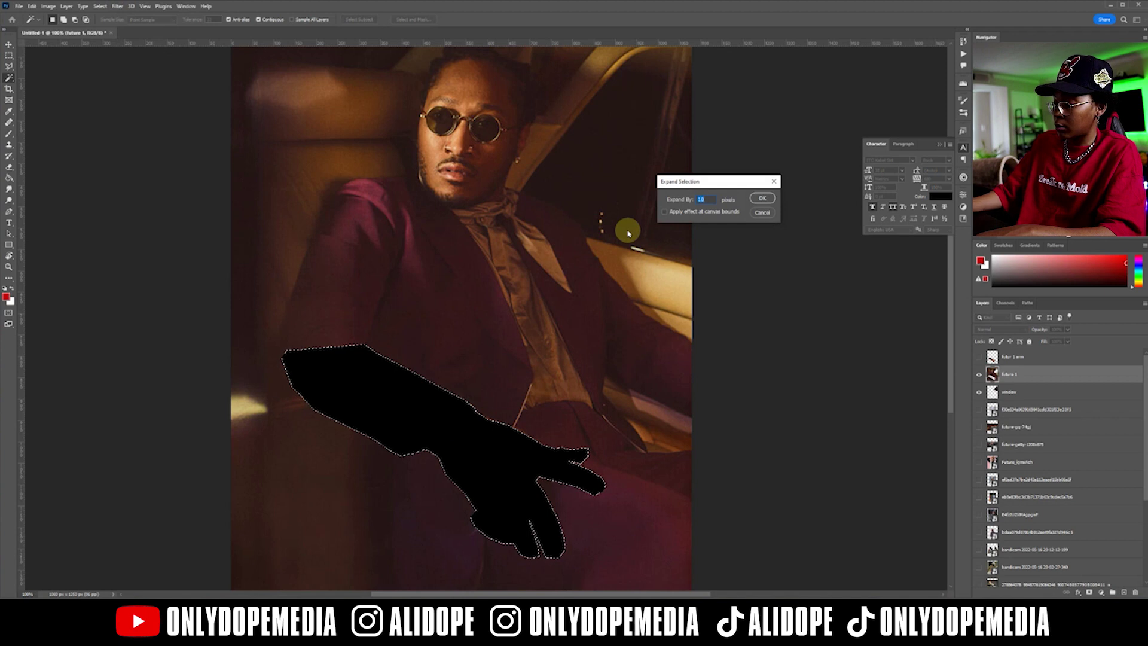
{"action": "key", "text": "Return"}
{"action": "left_click", "coordinate": [33, 6]}
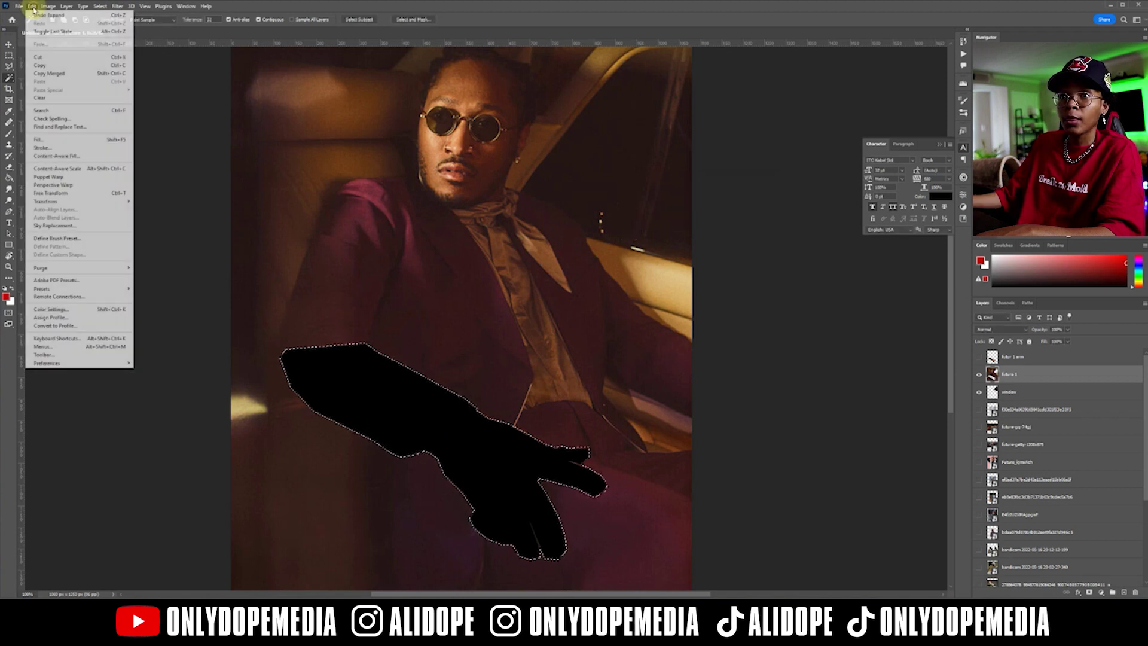
{"action": "left_click", "coordinate": [54, 156]}
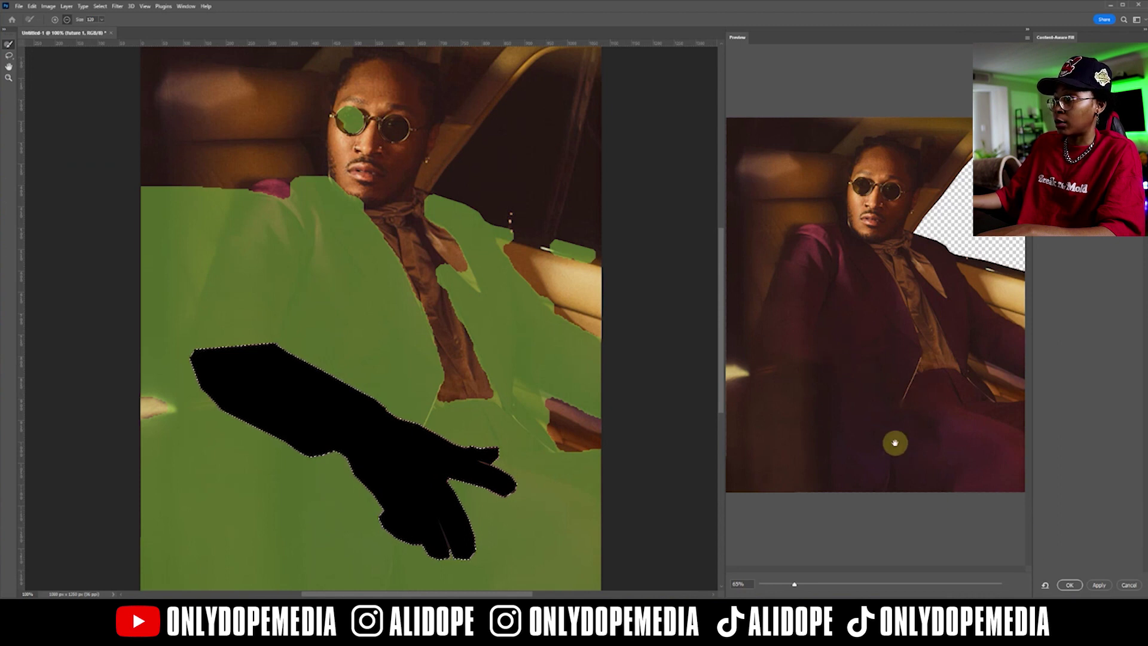
{"action": "left_click", "coordinate": [1071, 584]}
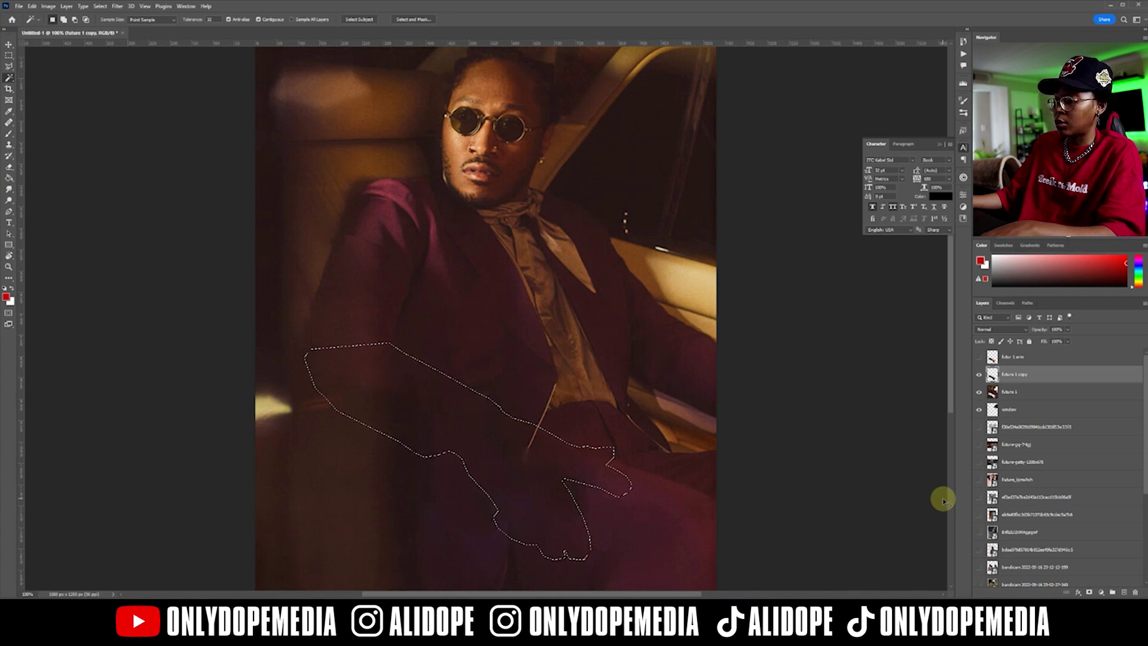
- Deselect, merge the filled copy down into future 1, and make futur 1 arm visible and active
{"action": "key", "text": "ctrl+d"}
{"action": "key", "text": "ctrl+e"}
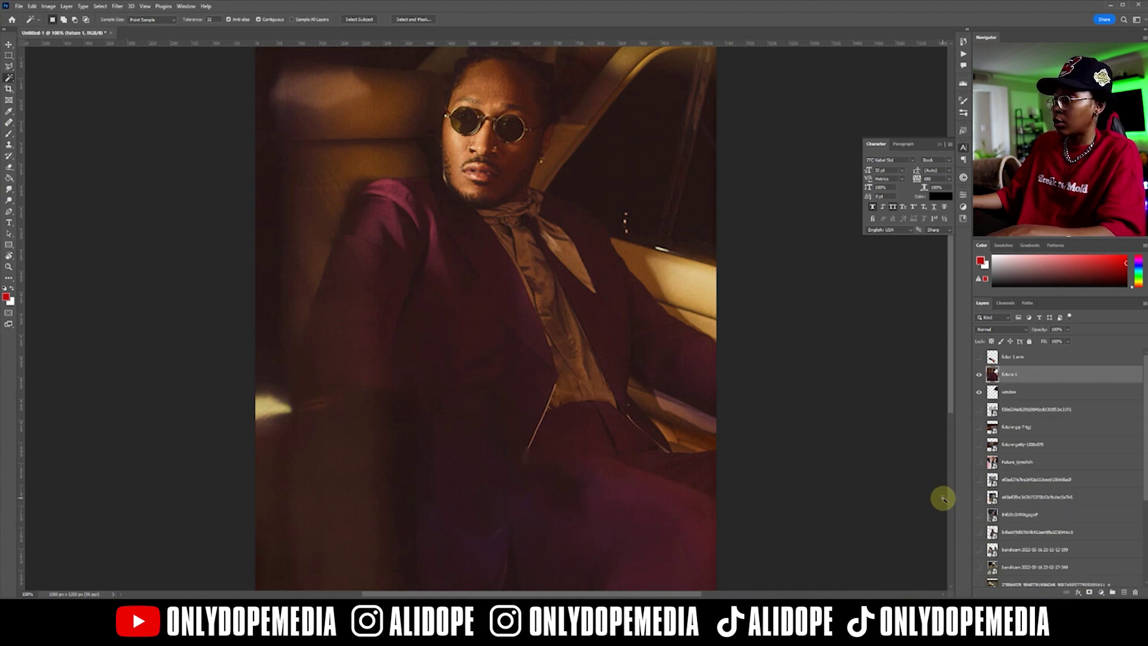
{"action": "left_click", "coordinate": [981, 358]}
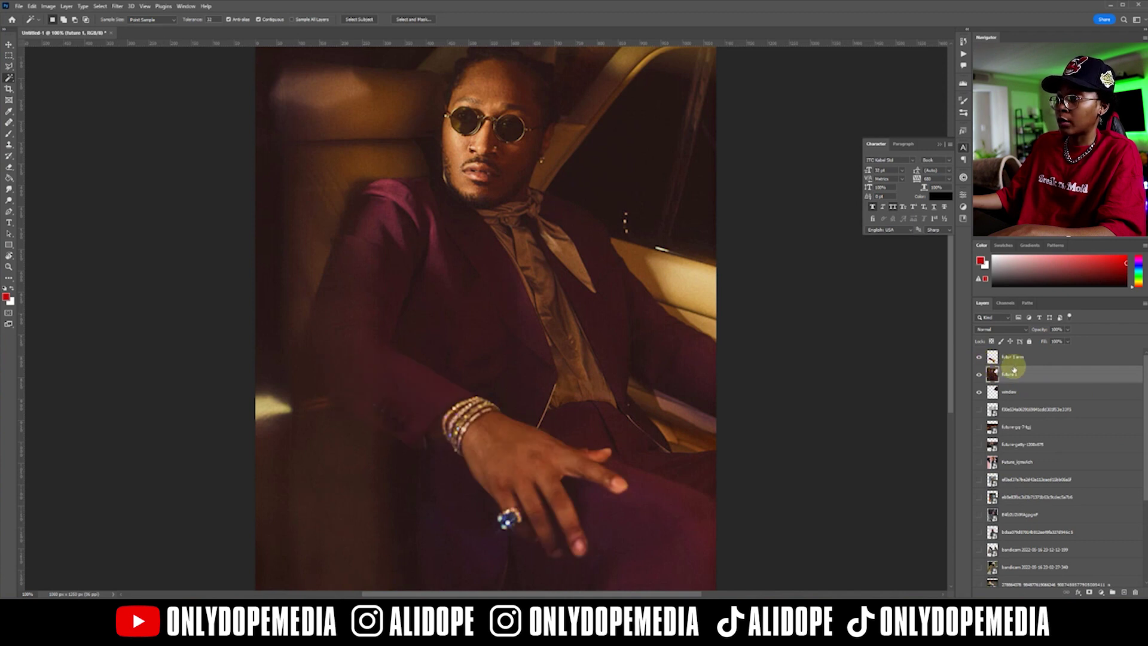
{"action": "left_click", "coordinate": [1034, 360]}
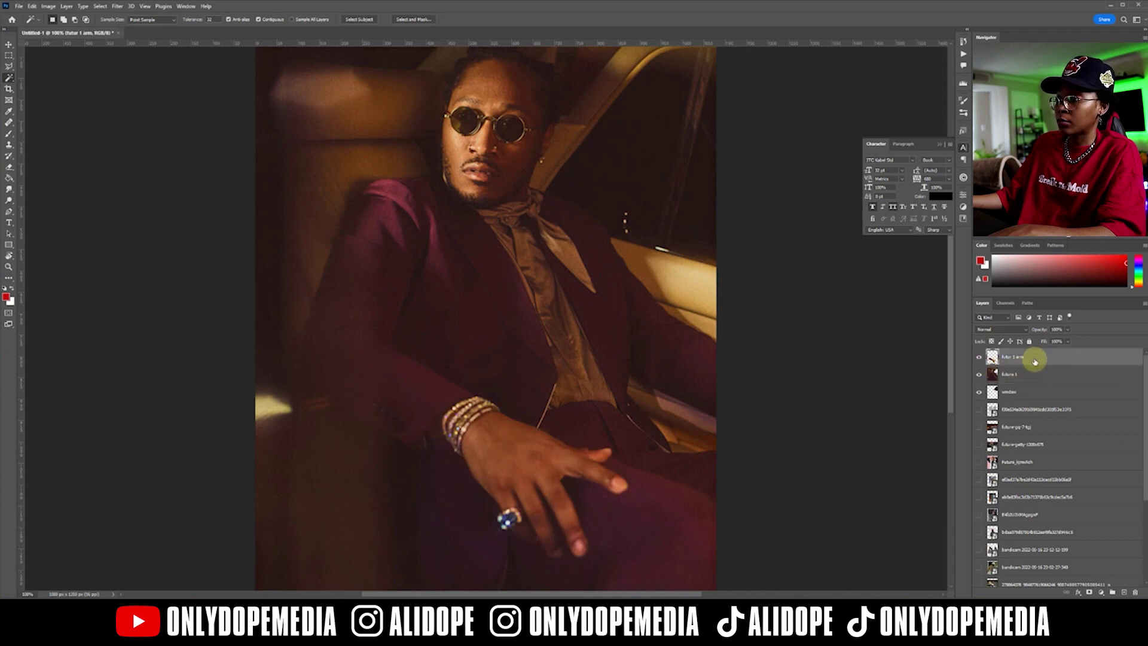
{"action": "left_click", "coordinate": [978, 358]}
{"action": "left_click", "coordinate": [978, 358]}
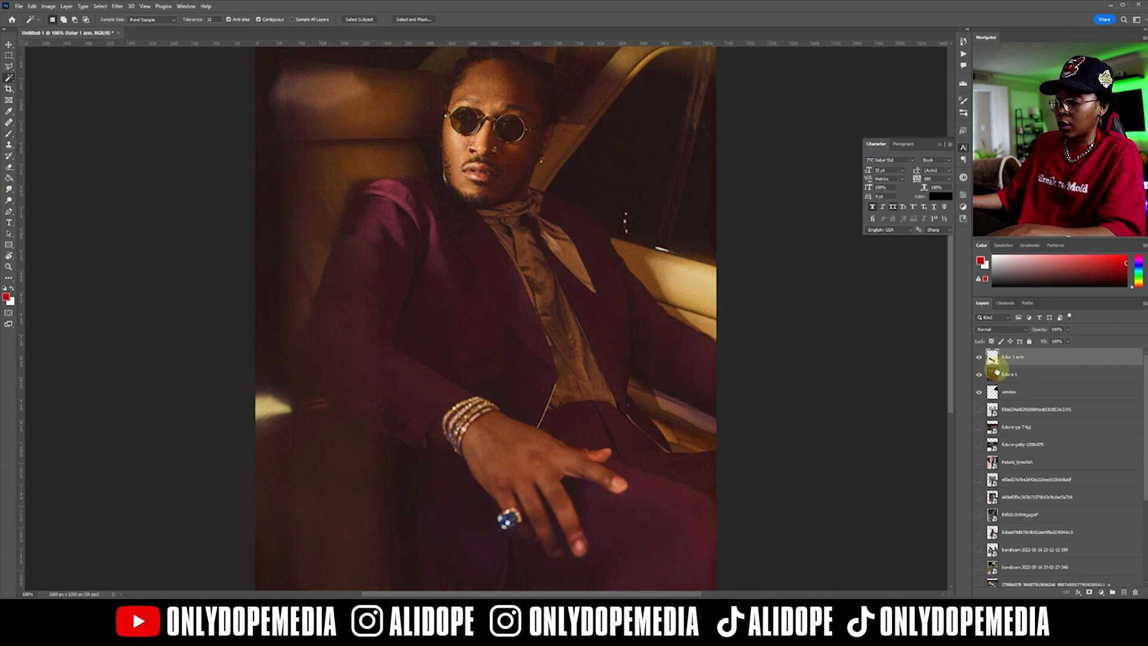
- Try rotating the hand layer with Free Transform, then undo and cancel the transform
{"action": "key", "text": "ctrl+t"}
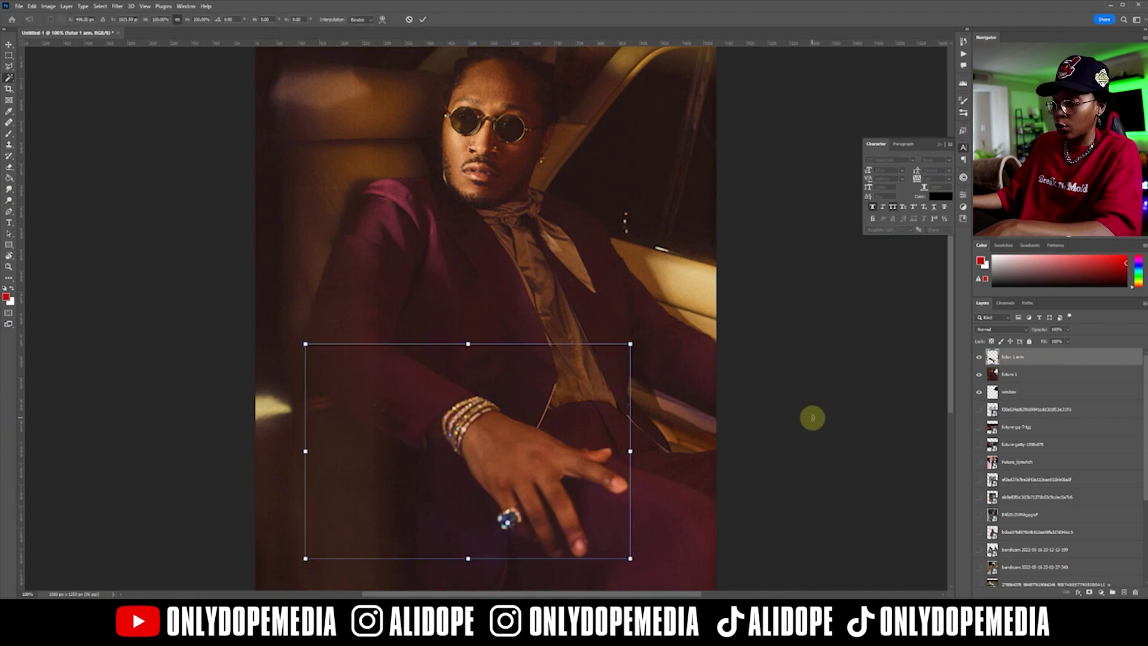
{"action": "left_click_drag", "start_coordinate": [639, 445], "coordinate": [649, 404]}
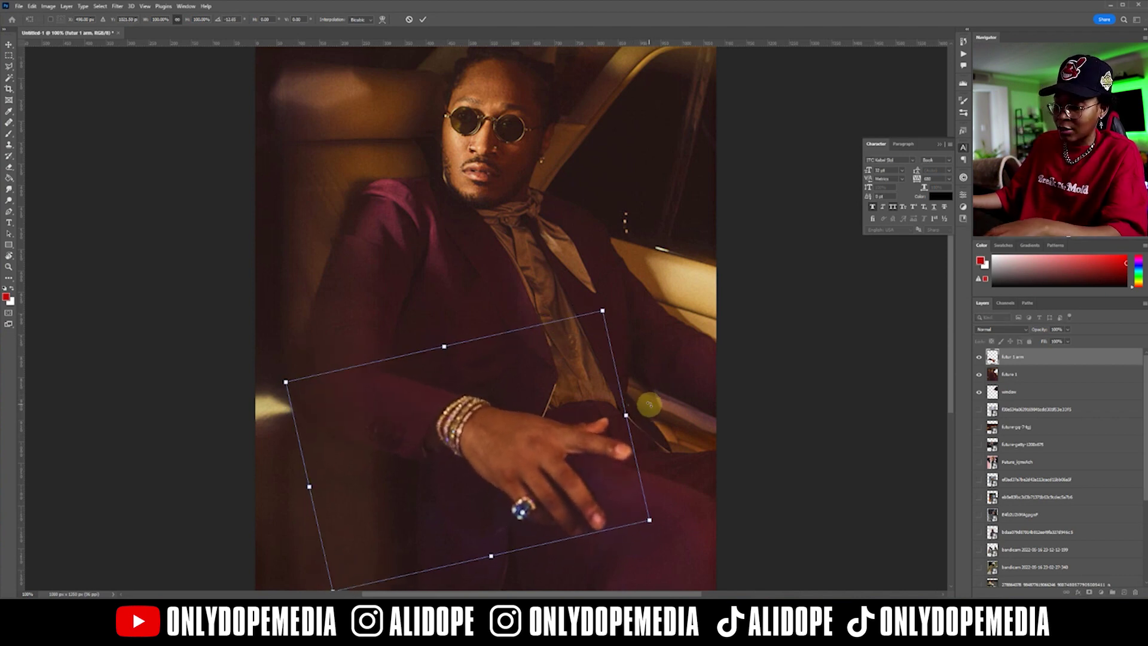
{"action": "key", "text": "ctrl+z"}
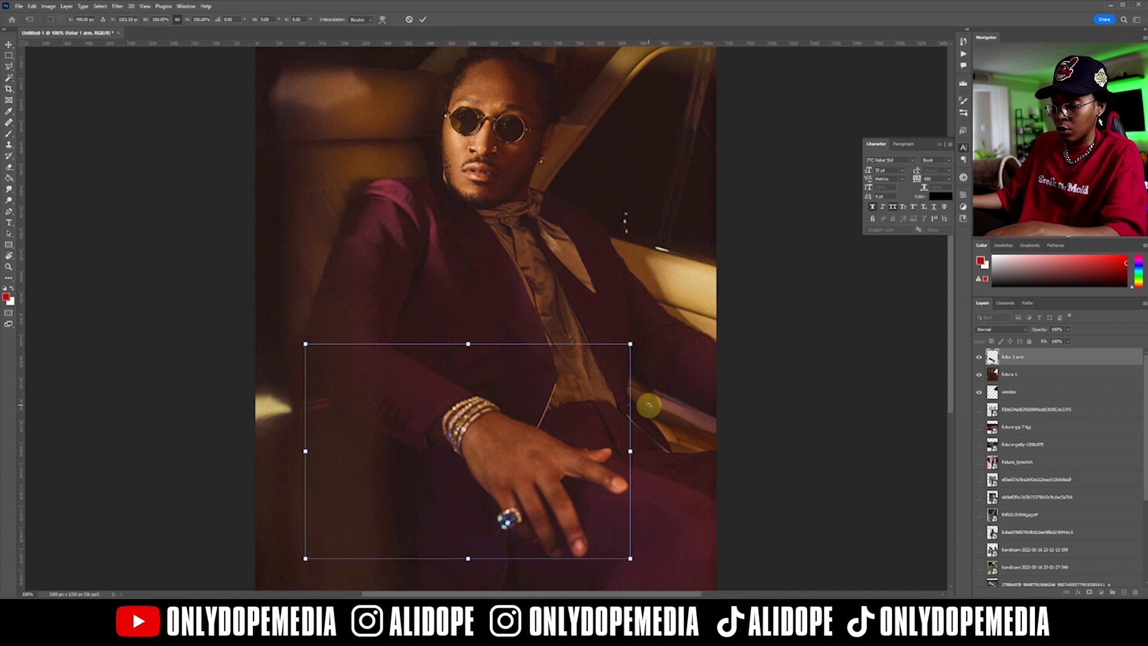
{"action": "key", "text": "Return"}
{"action": "key", "text": "w"}
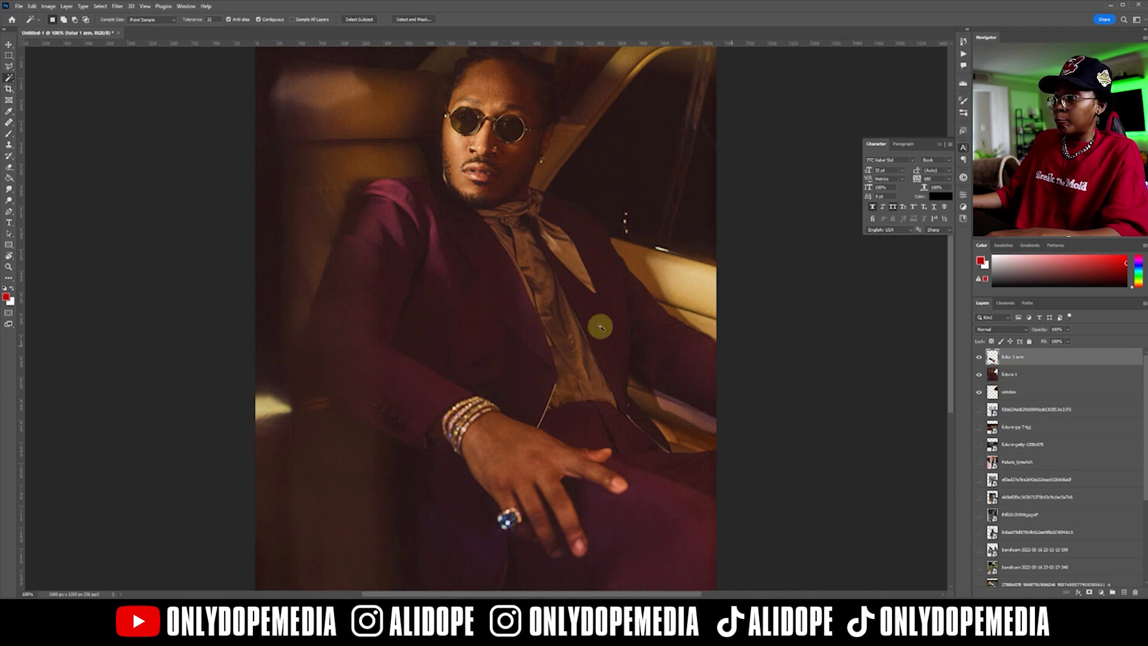
{"action": "key", "text": "v"}
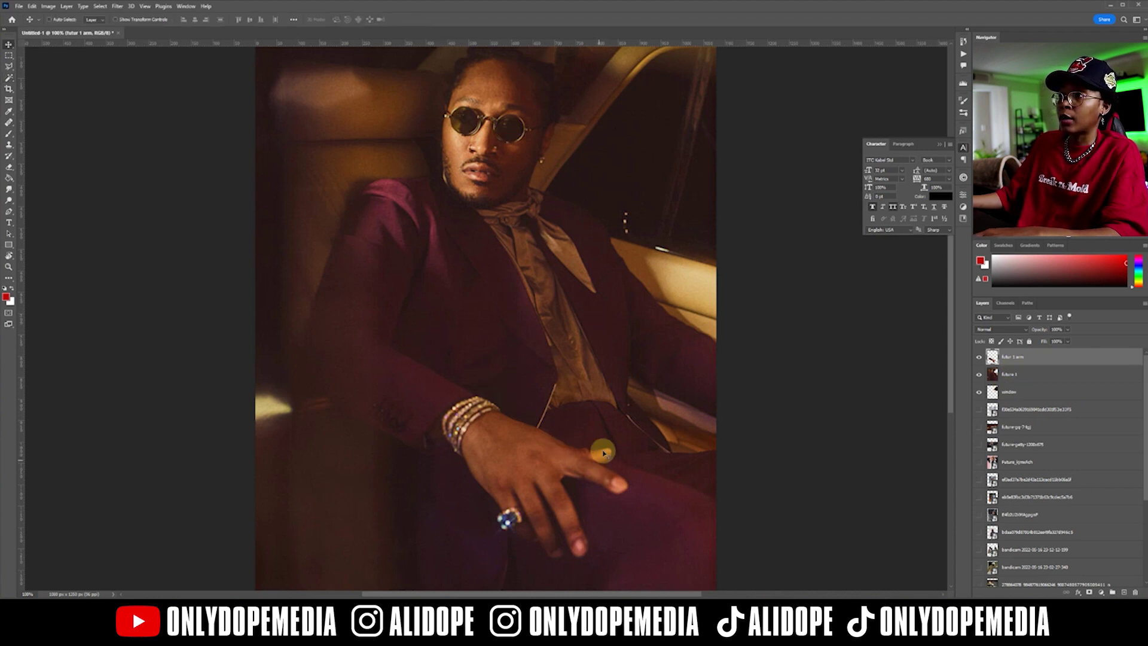
- Group futur 1 arm, future 1 and window, and name the group Future 1
{"action": "left_click", "coordinate": [1046, 392], "text": "shift"}
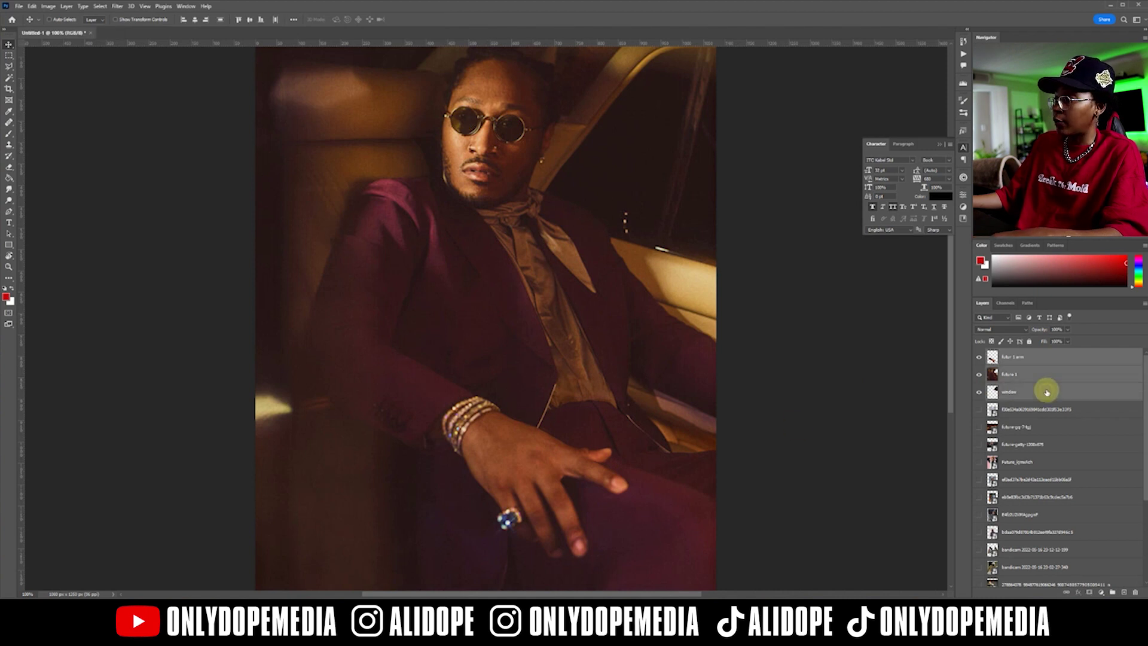
{"action": "left_click", "coordinate": [1111, 593]}
{"action": "double_click", "coordinate": [1010, 353]}
{"action": "type", "text": "Future 1"}
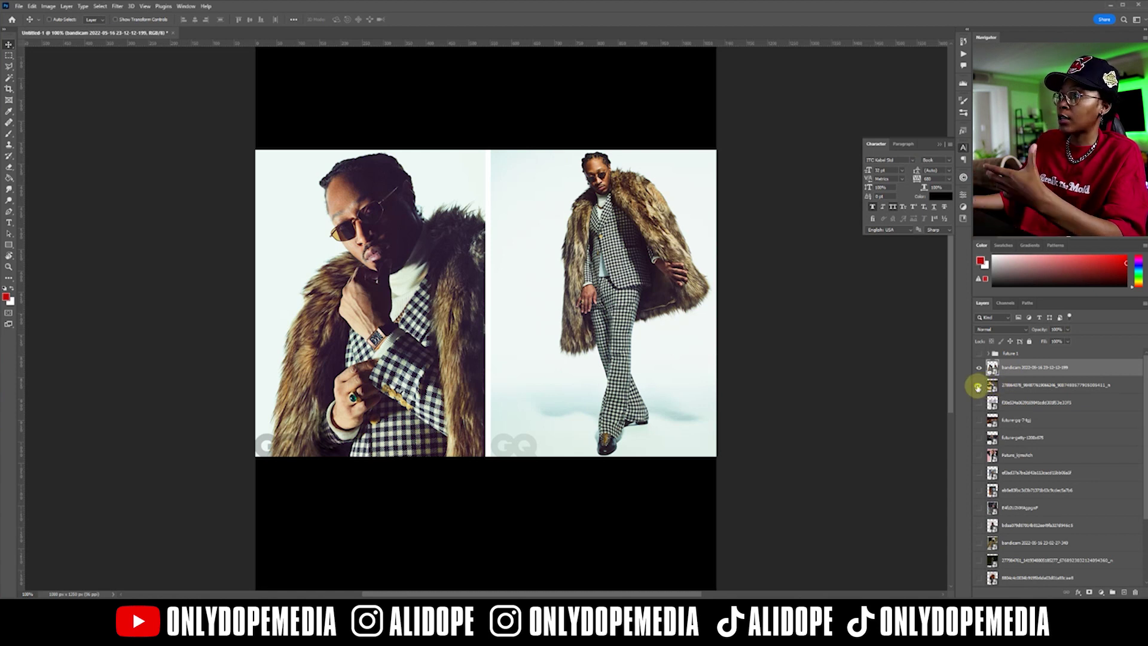
- Stretch the car photo wider to the right and shift it left
{"action": "left_click", "coordinate": [978, 386]}
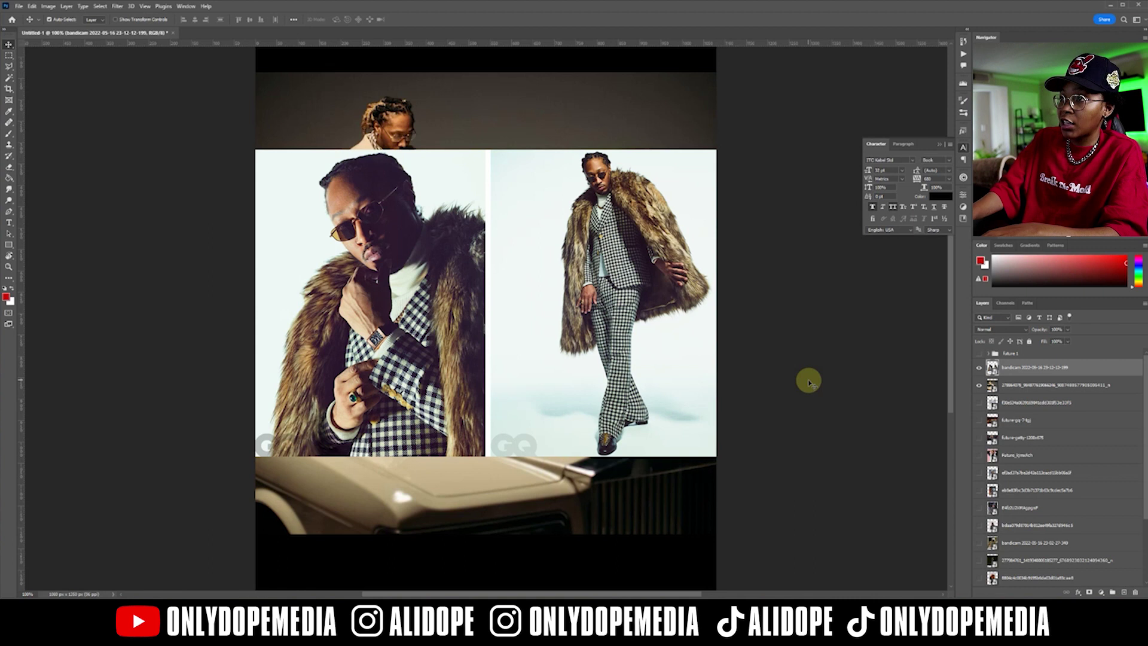
{"action": "key", "text": "ctrl+minus"}
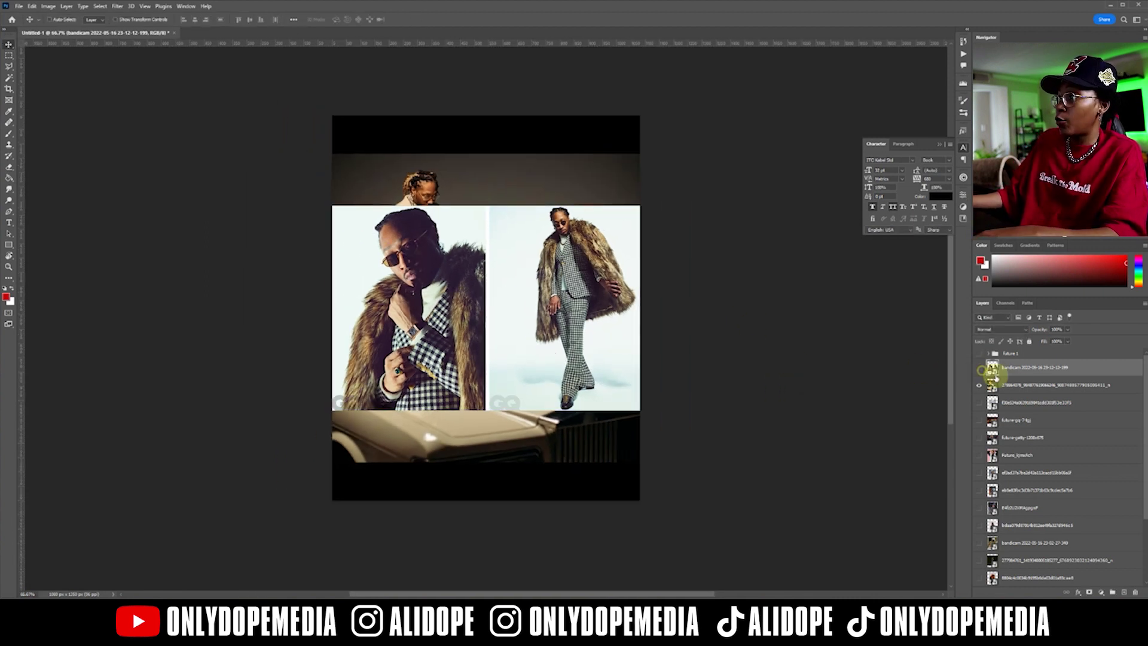
{"action": "left_click", "coordinate": [979, 367]}
{"action": "left_click", "coordinate": [1020, 386]}
{"action": "key", "text": "ctrl+t"}
{"action": "left_click_drag", "start_coordinate": [638, 307], "coordinate": [726, 297]}
{"action": "key", "text": "Return"}
{"action": "left_click_drag", "start_coordinate": [545, 299], "coordinate": [489, 297]}
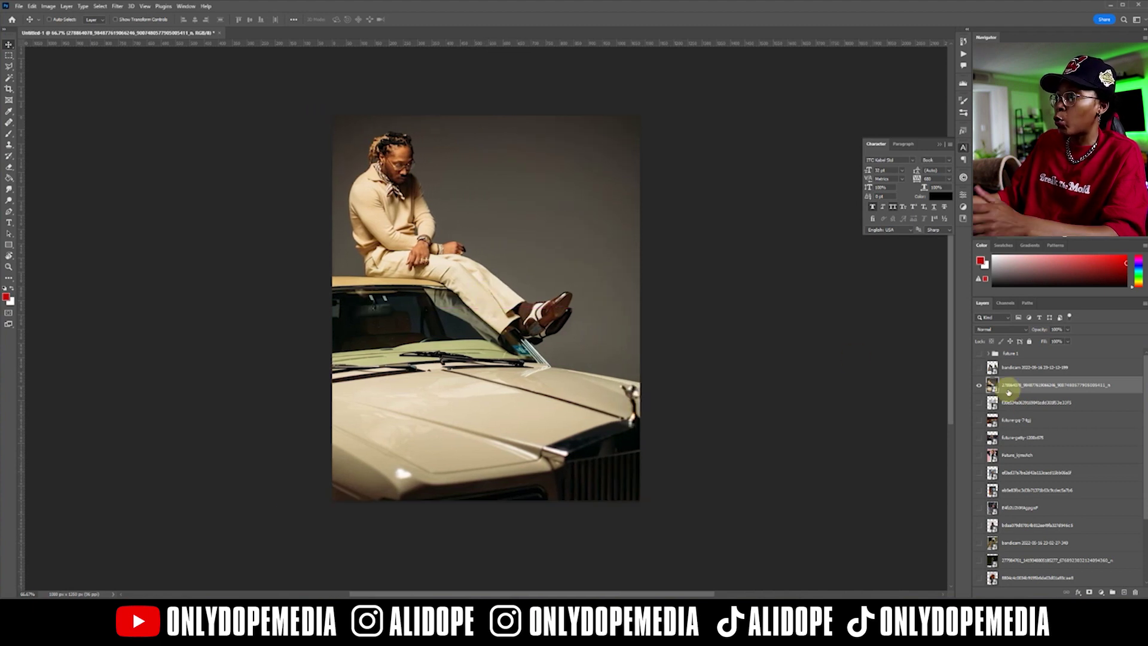
- Enlarge the fur-coat collage layer and shift it left over the car photo
{"action": "left_click", "coordinate": [978, 367]}
{"action": "left_click", "coordinate": [1019, 368]}
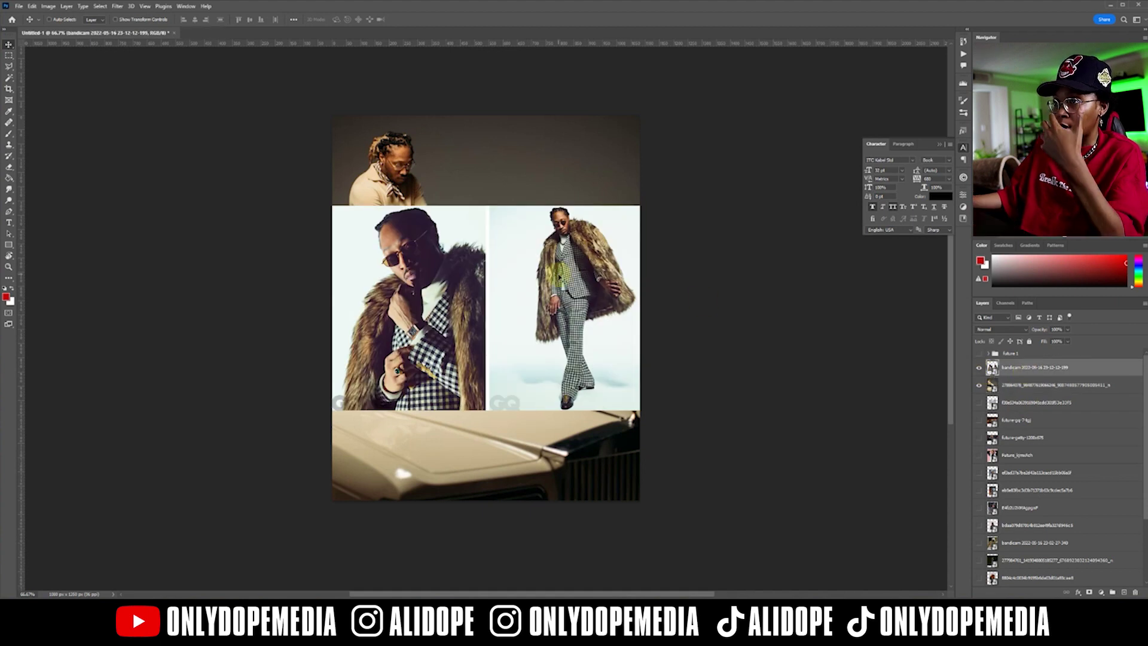
{"action": "key", "text": "ctrl+t"}
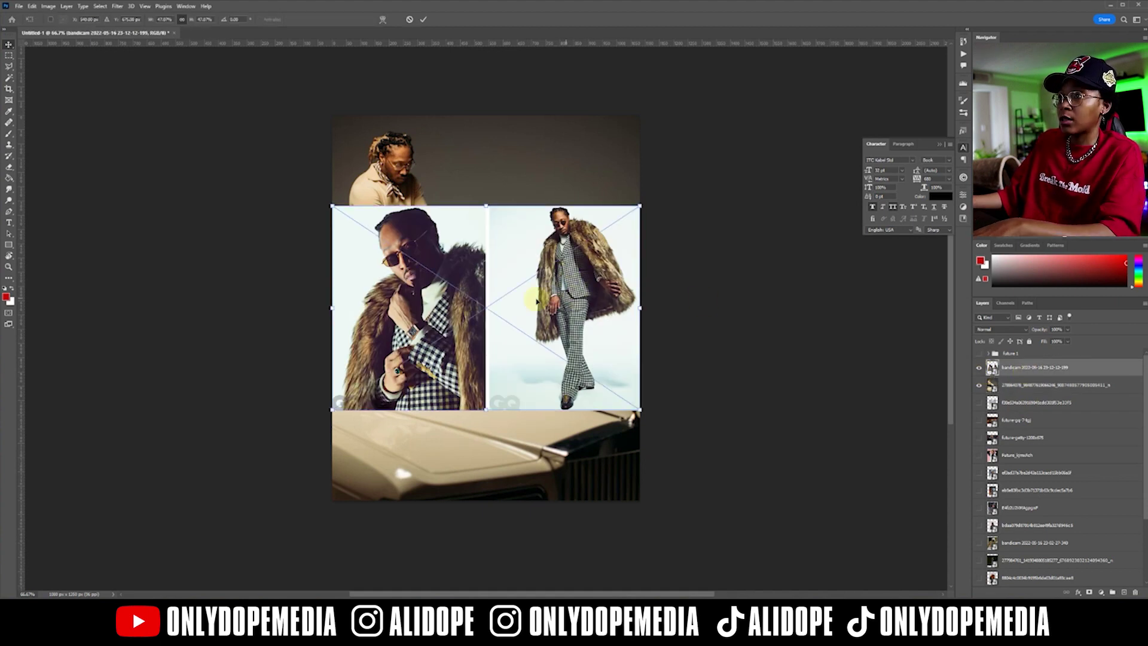
{"action": "left_click_drag", "start_coordinate": [639, 307], "coordinate": [761, 303]}
{"action": "left_click_drag", "start_coordinate": [672, 325], "coordinate": [560, 316]}
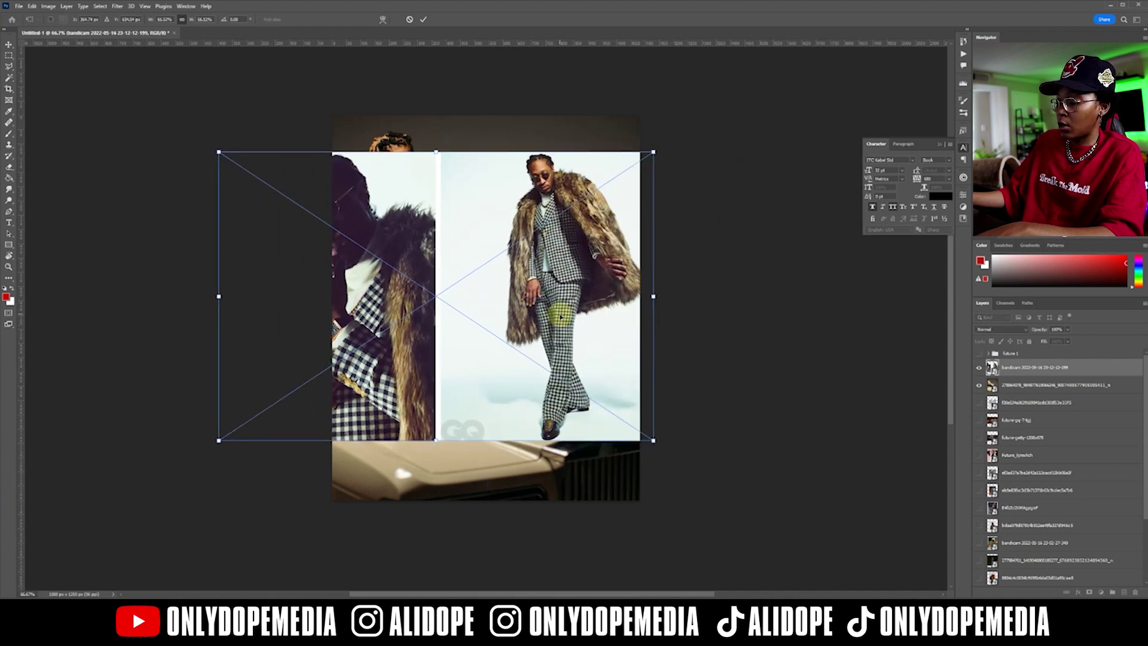
{"action": "key", "text": "Return"}
{"action": "left_click_drag", "start_coordinate": [560, 317], "coordinate": [520, 313]}
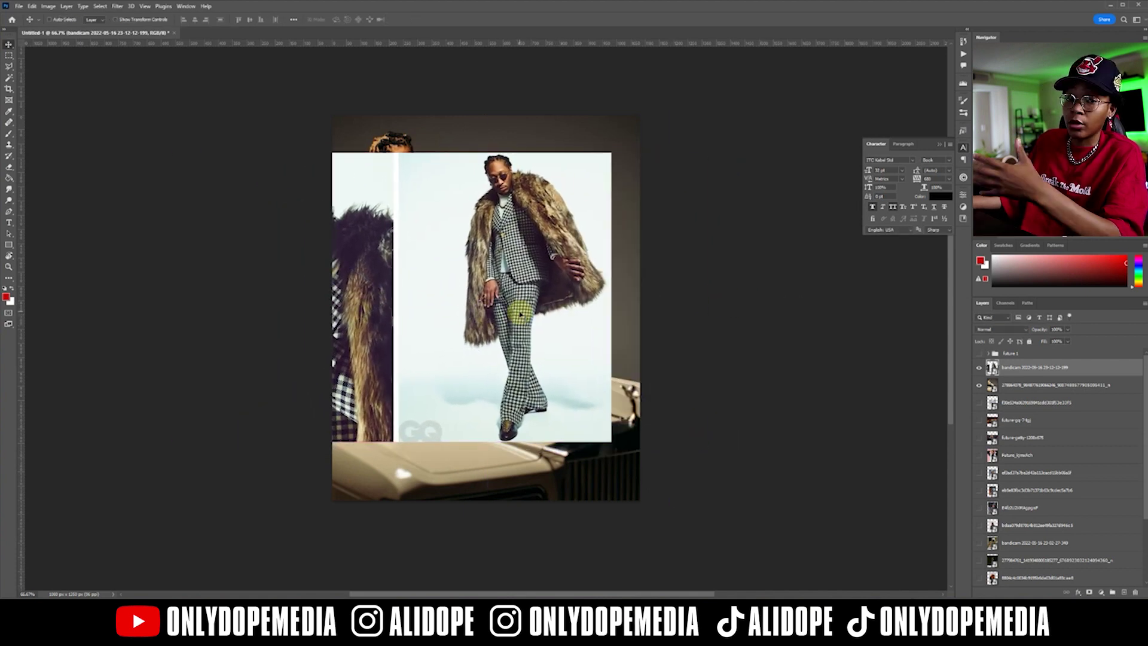
{"action": "right_click", "coordinate": [517, 306]}
{"action": "left_click", "coordinate": [515, 292]}
{"action": "right_click", "coordinate": [1064, 371]}
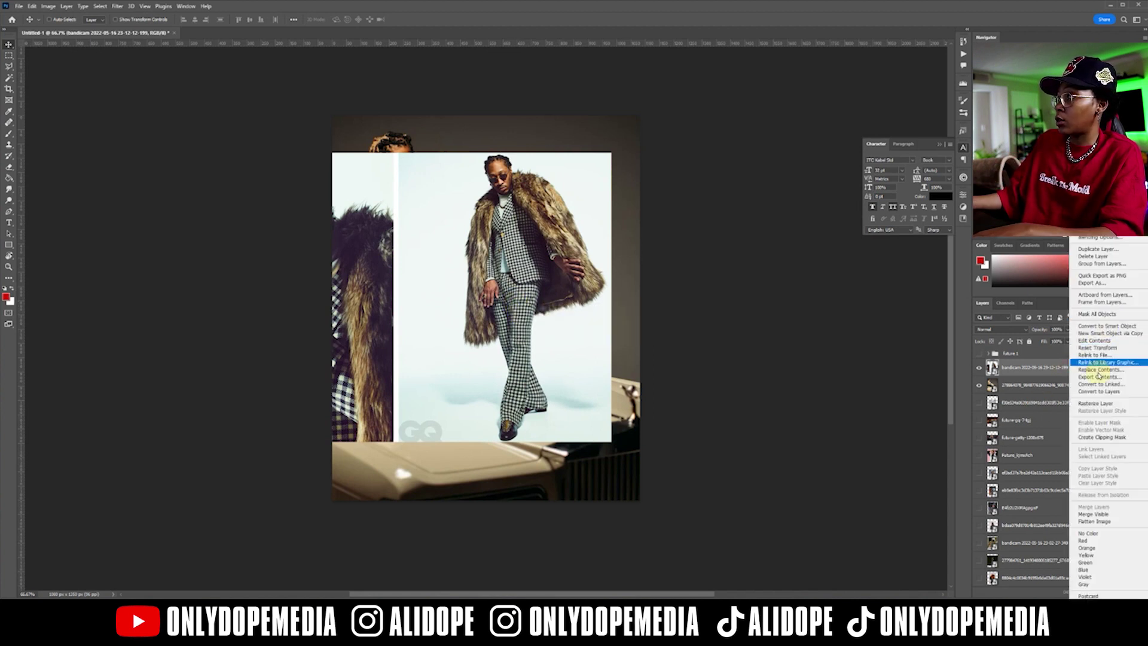
{"action": "left_click", "coordinate": [1041, 375]}
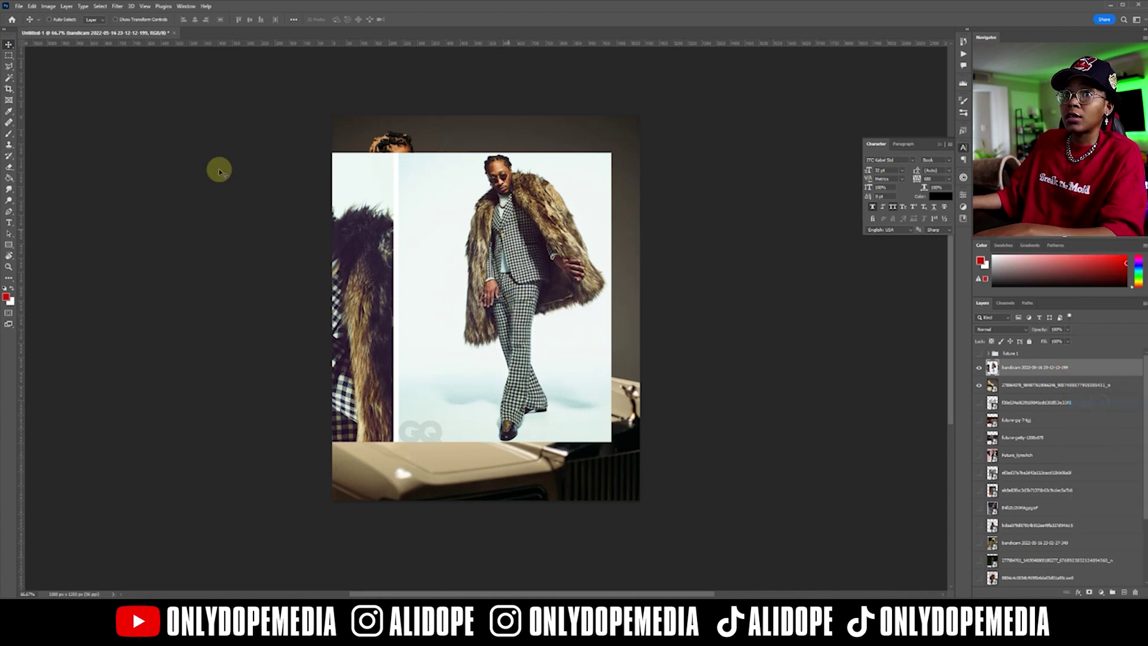
{"action": "left_click", "coordinate": [94, 8]}
{"action": "left_click", "coordinate": [119, 102]}
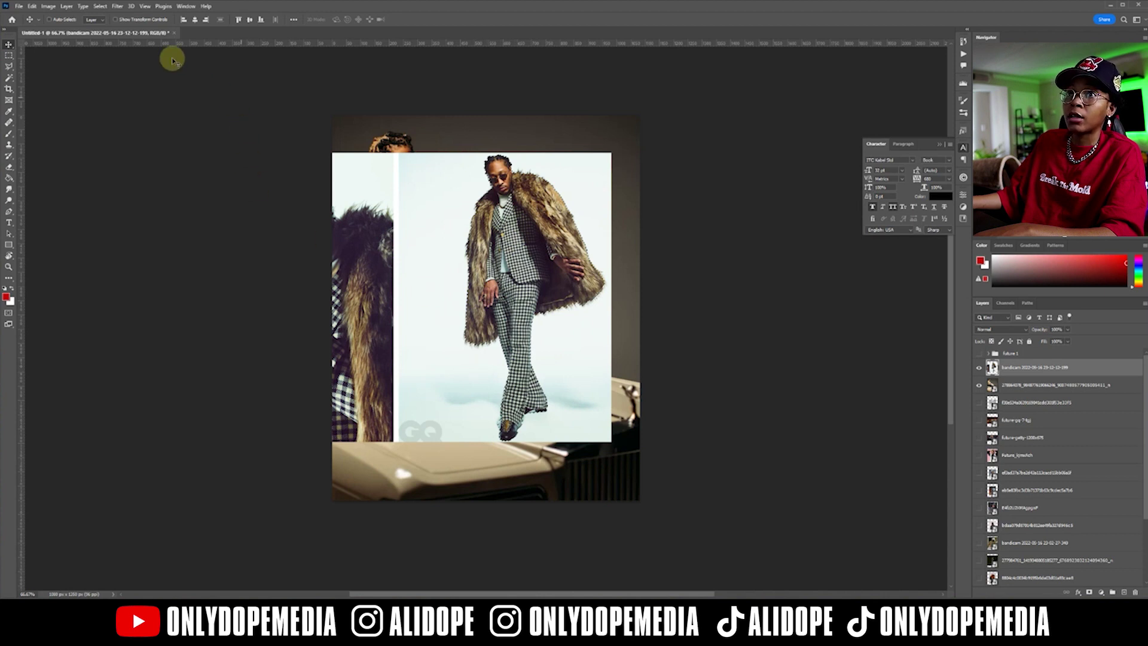
- Select the standing figure as subject, cut it, and paste it in place as Layer 1
{"action": "left_click", "coordinate": [100, 6]}
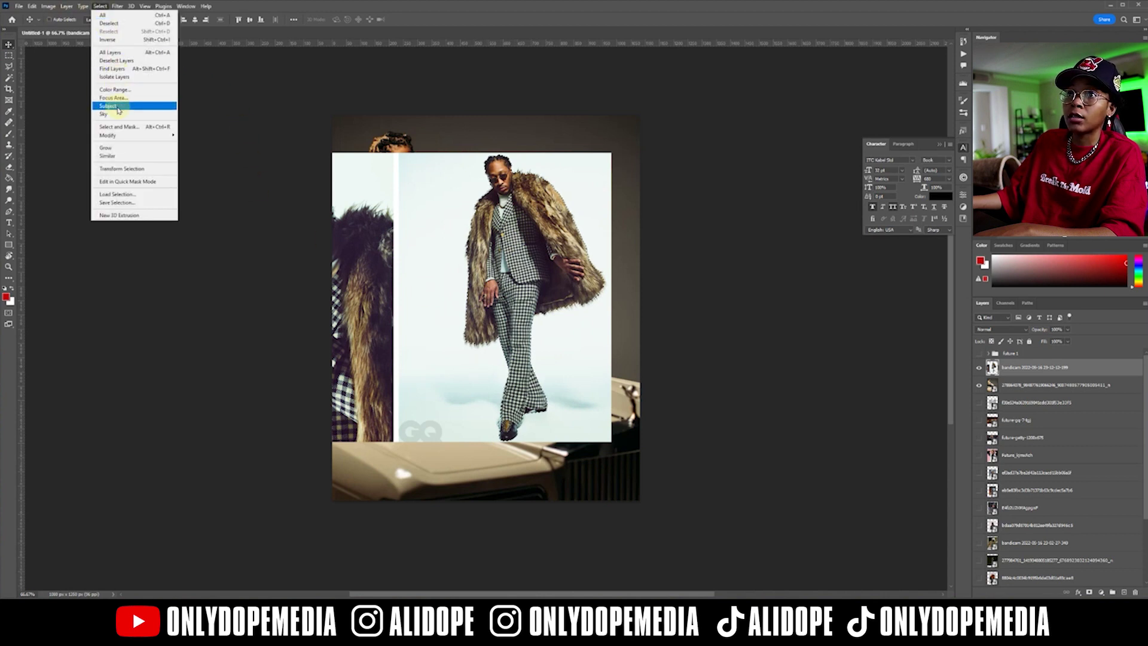
{"action": "left_click", "coordinate": [496, 274]}
{"action": "left_click", "coordinate": [32, 6]}
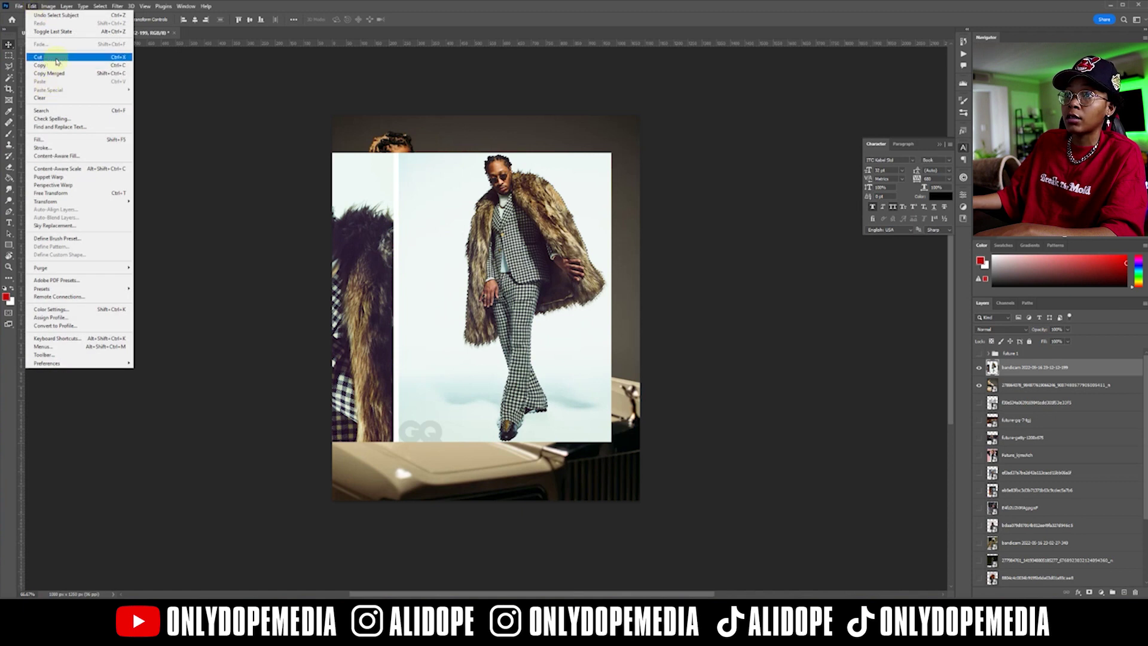
{"action": "left_click", "coordinate": [47, 57]}
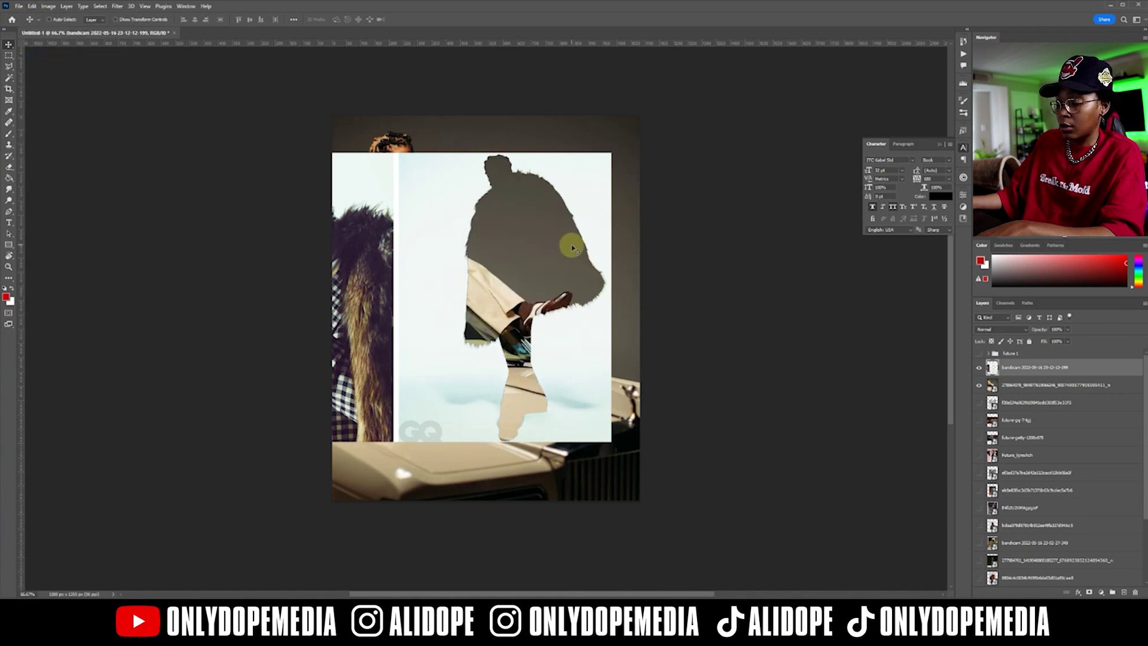
{"action": "key", "text": "ctrl+shift+v"}
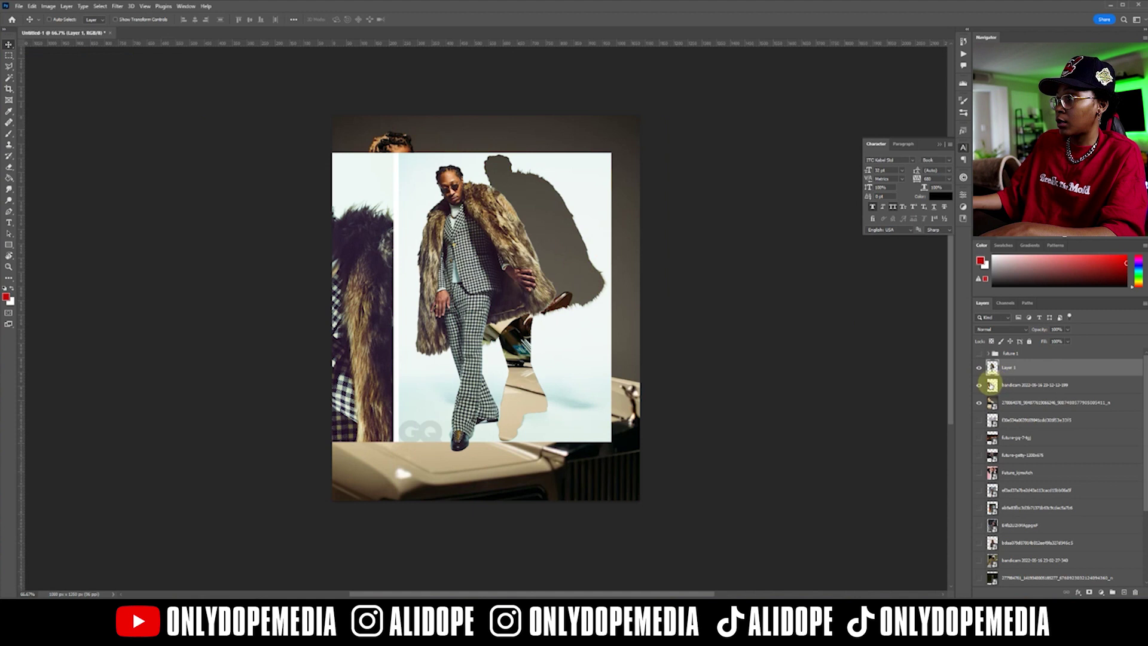
- Hide Layer 1 and shift the bandicam collage right and down to show the portrait
{"action": "left_click", "coordinate": [979, 367]}
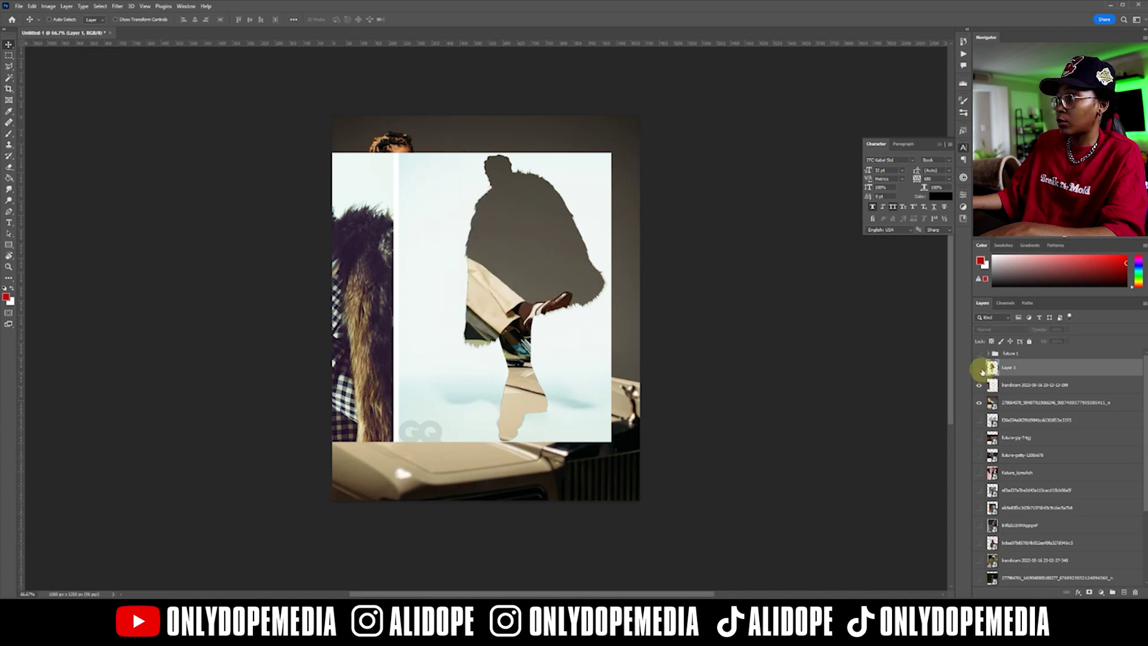
{"action": "left_click", "coordinate": [1019, 386]}
{"action": "left_click_drag", "start_coordinate": [426, 321], "coordinate": [609, 333]}
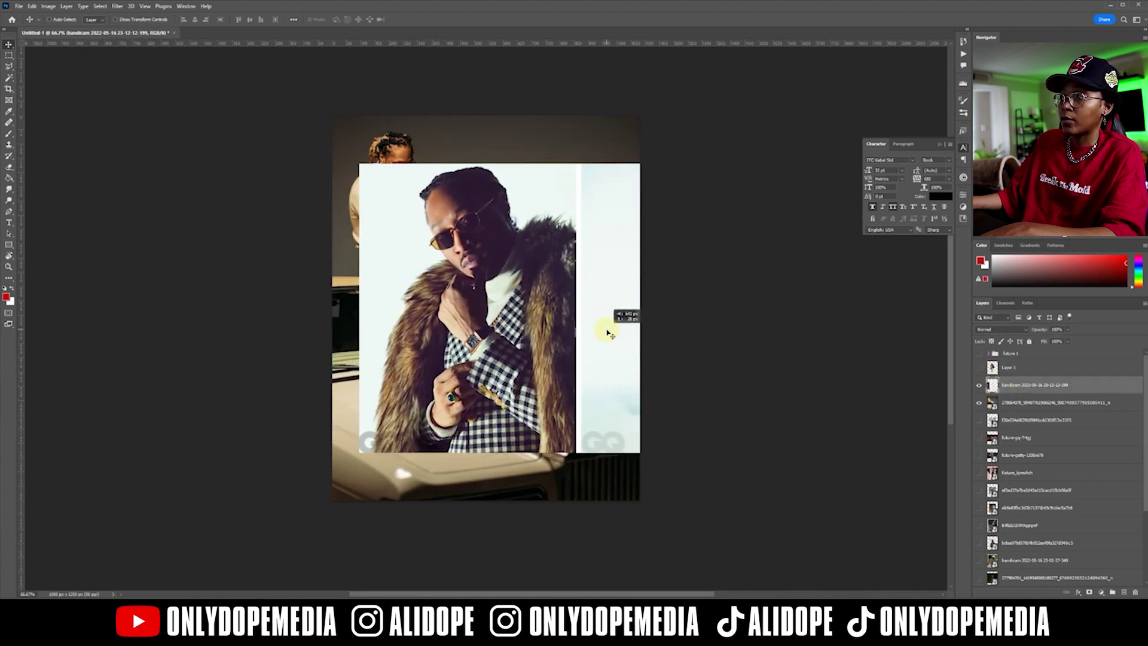
- Hide the bandicam collage, move it near the stack bottom, and show the Layer 1 cut-out
{"action": "left_click", "coordinate": [980, 386]}
{"action": "left_click_drag", "start_coordinate": [1050, 386], "coordinate": [1027, 567]}
{"action": "left_click", "coordinate": [1035, 372]}
{"action": "left_click", "coordinate": [979, 366]}
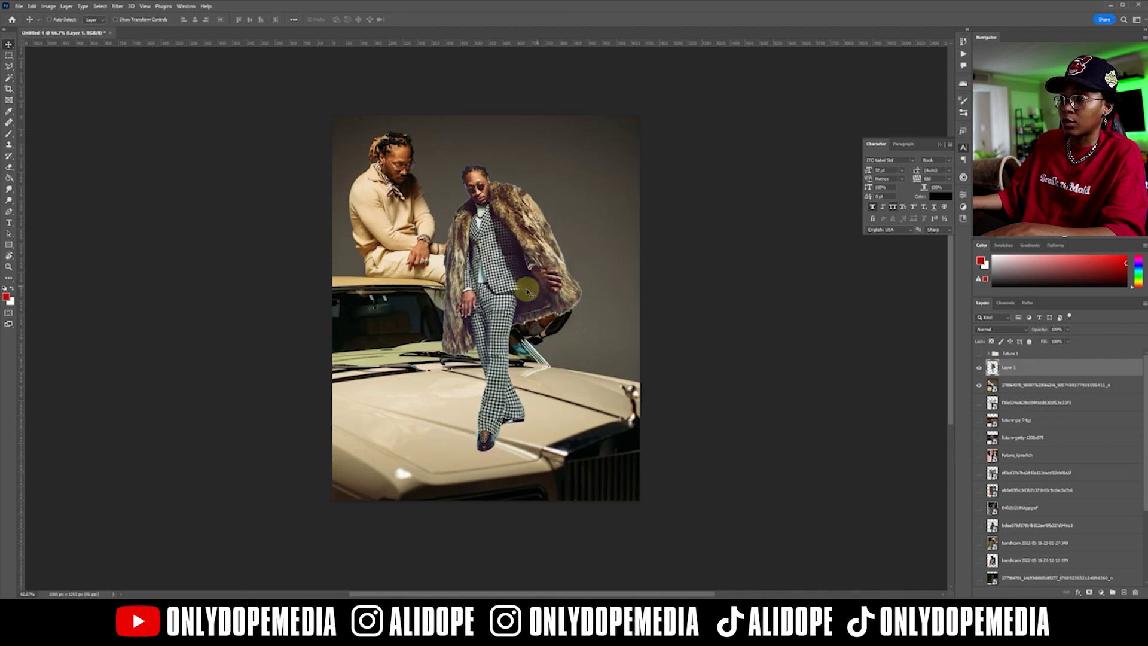
- Lasso and remove the bluish fringe along the figure's shoe and trouser hem
{"action": "key", "text": "ctrl+plus"}
{"action": "key", "text": "ctrl+plus"}
{"action": "scroll", "coordinate": [493, 265], "scroll_direction": "down", "scroll_amount": 5}
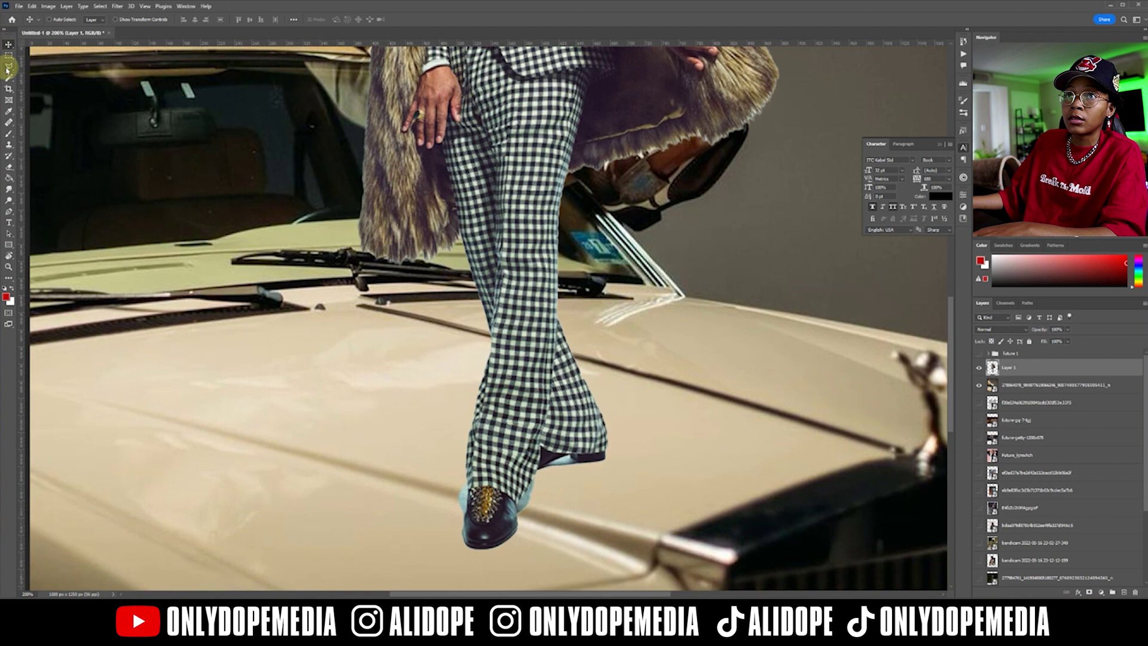
{"action": "left_click", "coordinate": [9, 66]}
{"action": "left_click", "coordinate": [517, 513]}
{"action": "left_click", "coordinate": [583, 506]}
{"action": "key", "text": "v"}
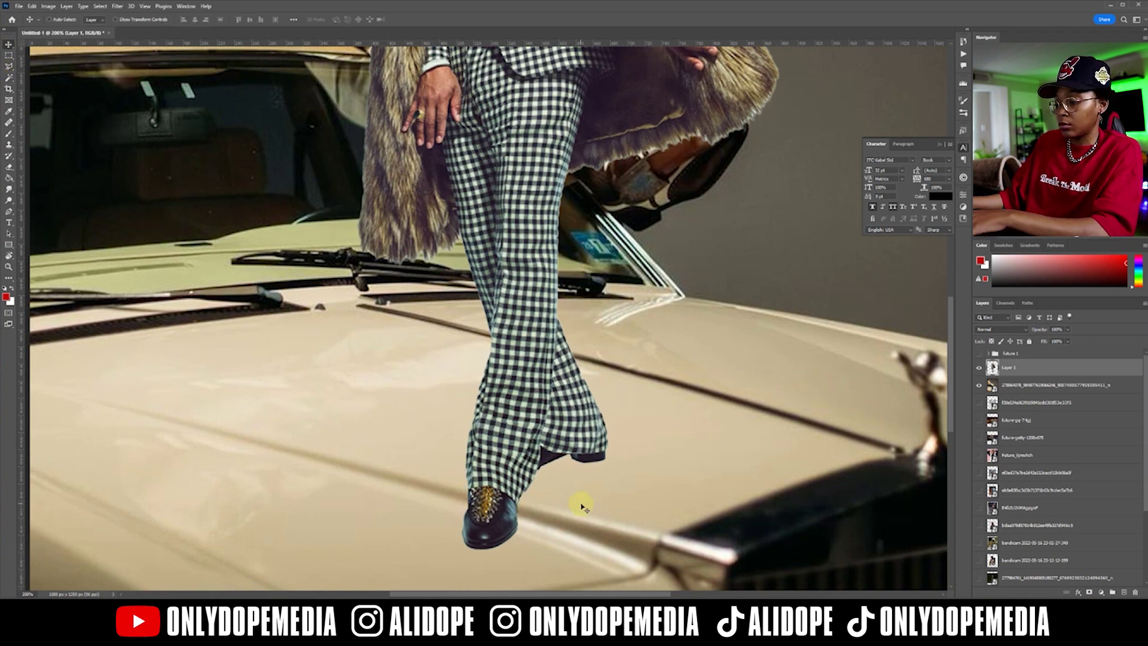
{"action": "key", "text": "ctrl+minus"}
{"action": "key", "text": "ctrl+minus"}
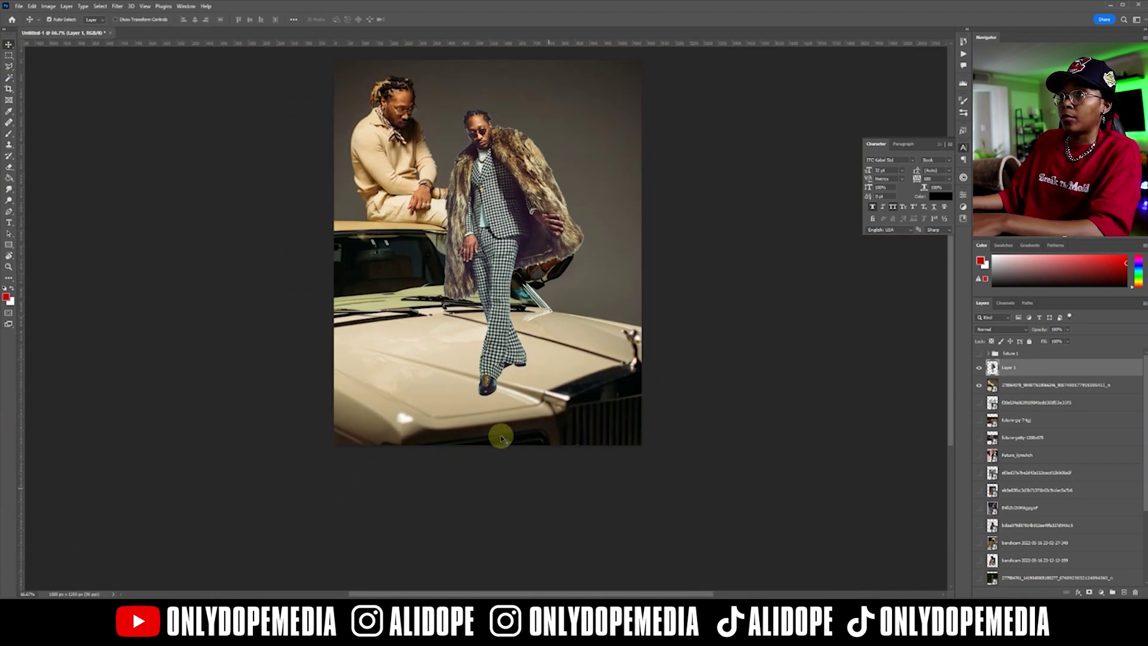
- Shrink the fur-coat figure and drag it onto the car hood's centre-left
{"action": "key", "text": "ctrl+t"}
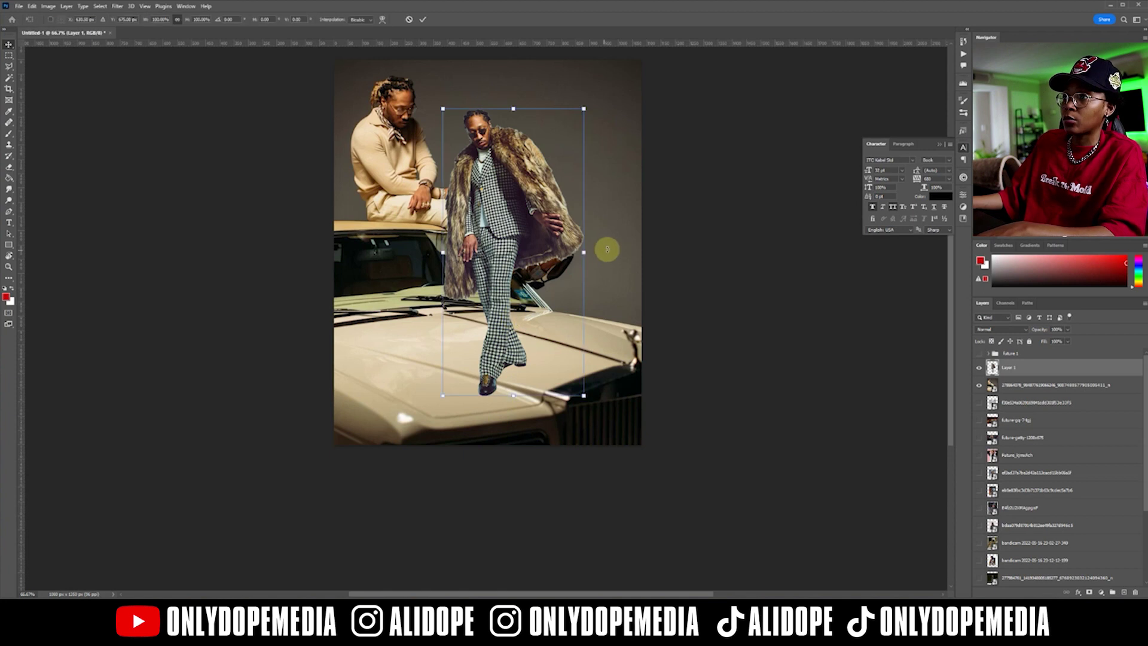
{"action": "left_click_drag", "start_coordinate": [601, 249], "coordinate": [543, 254]}
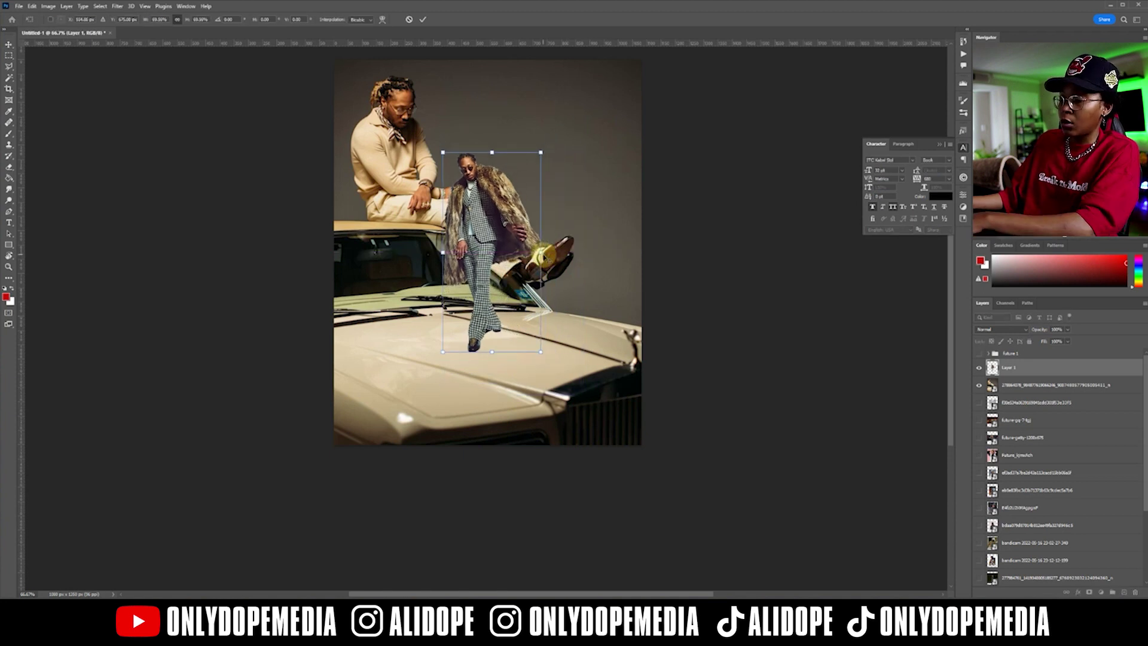
{"action": "key", "text": "Return"}
{"action": "mouse_move", "coordinate": [469, 326]}
{"action": "left_mouse_down"}
{"action": "mouse_move", "coordinate": [551, 327]}
{"action": "mouse_move", "coordinate": [567, 345]}
{"action": "mouse_move", "coordinate": [462, 334]}
{"action": "left_mouse_up"}
{"action": "left_click_drag", "start_coordinate": [530, 309], "coordinate": [459, 326]}
- Scale the fur-coat figure down to about 77% and nudge it slightly right on the hood
{"action": "key", "text": "ctrl+t"}
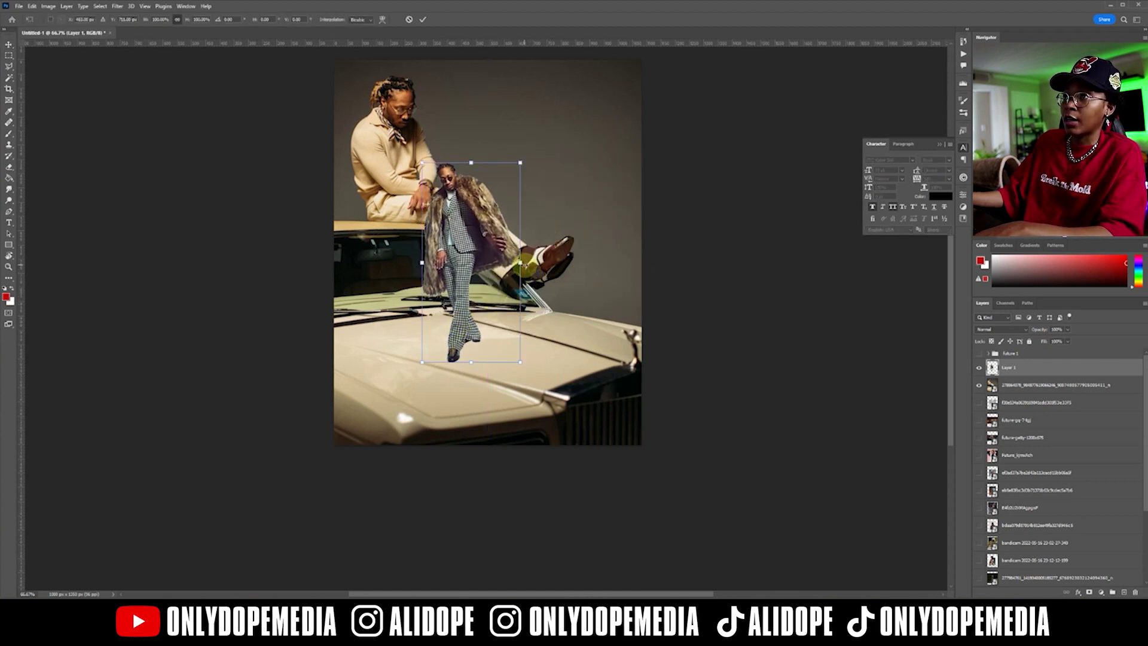
{"action": "key", "text": "ctrl+plus"}
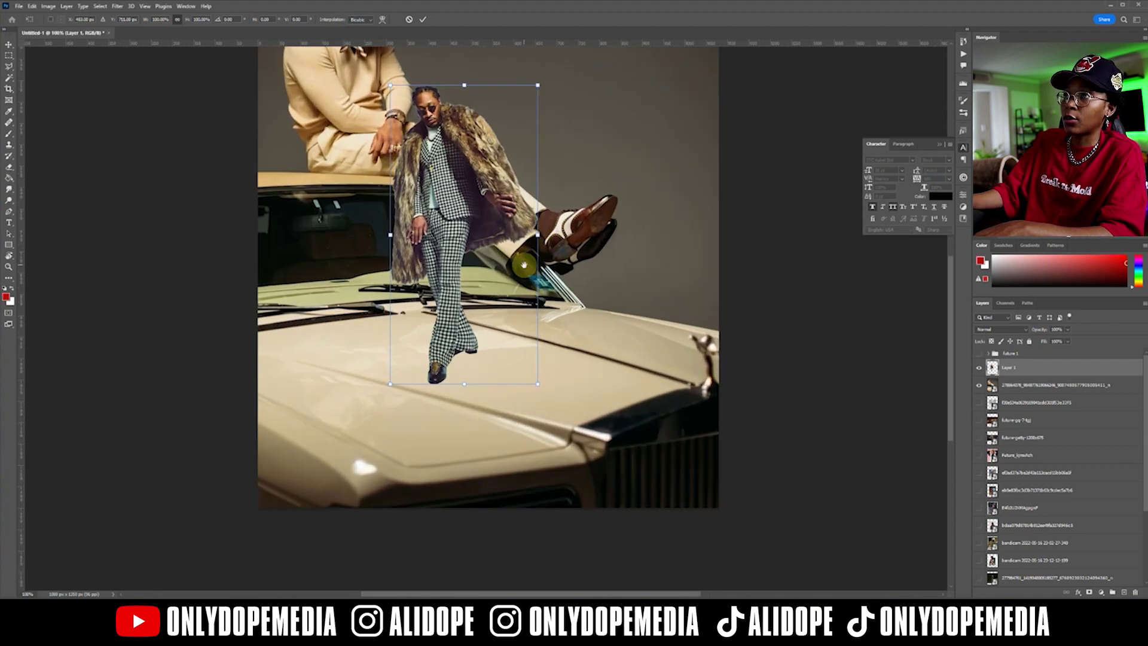
{"action": "left_click_drag", "start_coordinate": [561, 177], "coordinate": [600, 290]}
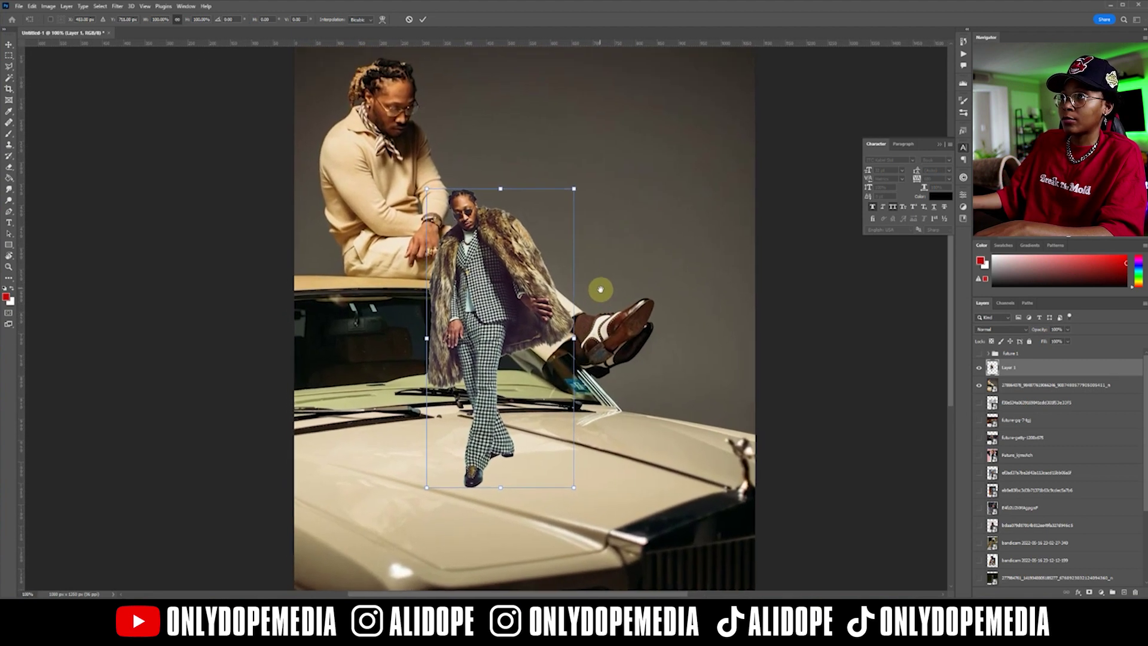
{"action": "left_click_drag", "start_coordinate": [574, 338], "coordinate": [554, 353]}
{"action": "key", "text": "Return"}
{"action": "left_click_drag", "start_coordinate": [549, 337], "coordinate": [555, 343]}
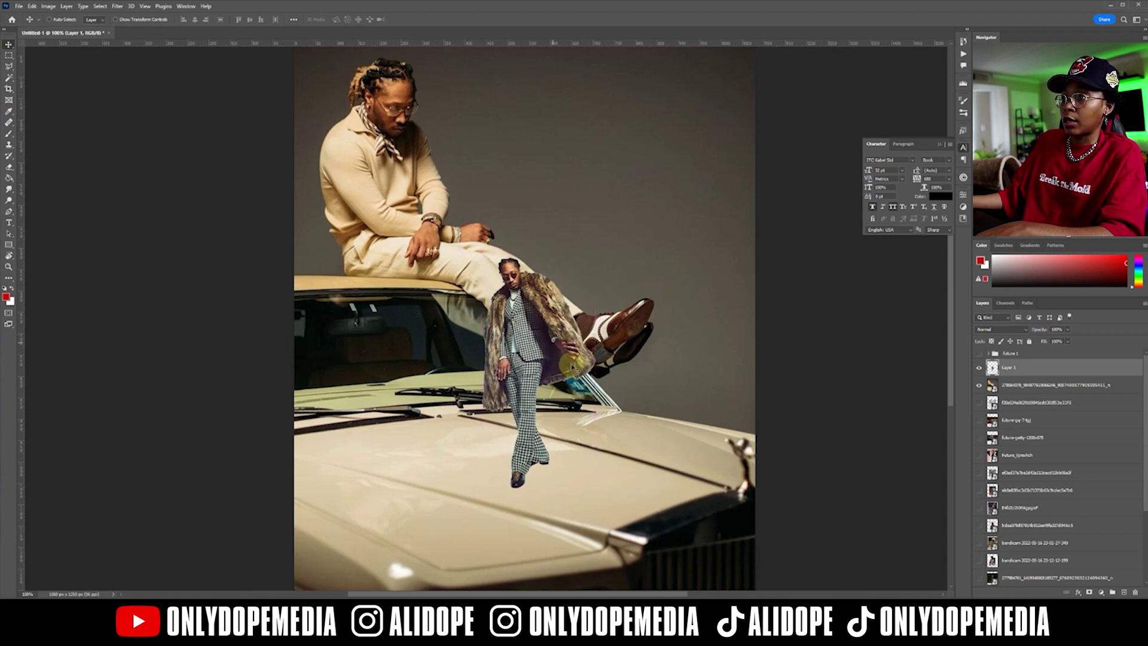
{"action": "scroll", "coordinate": [678, 290], "scroll_direction": "down", "scroll_amount": 3}
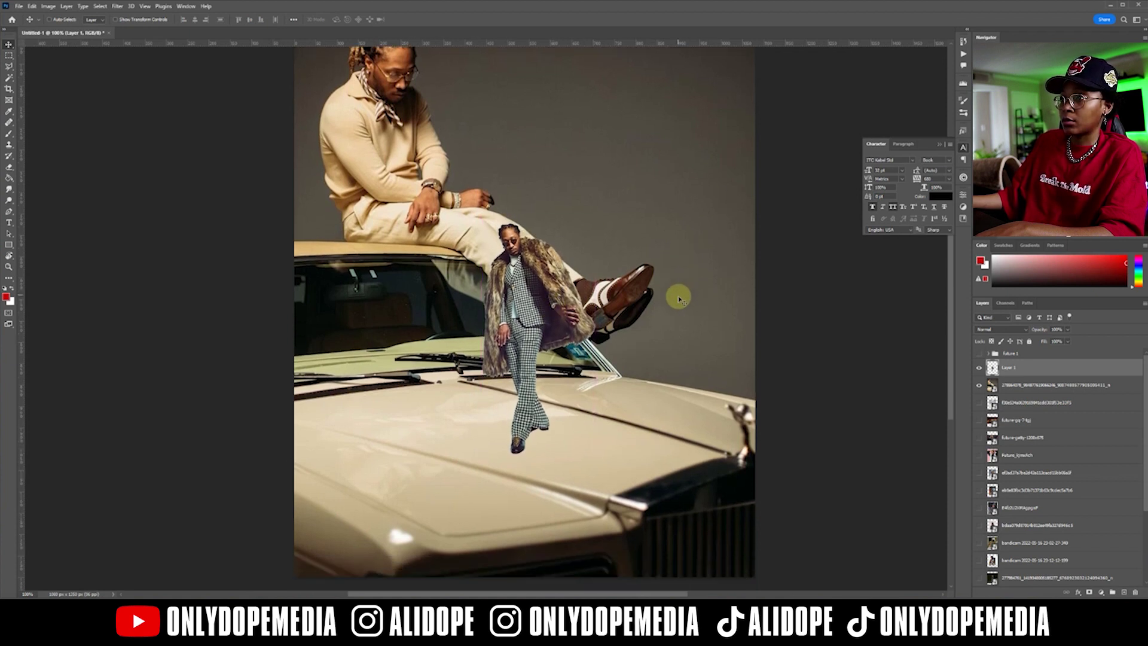
{"action": "scroll", "coordinate": [678, 290], "scroll_direction": "up", "scroll_amount": 1}
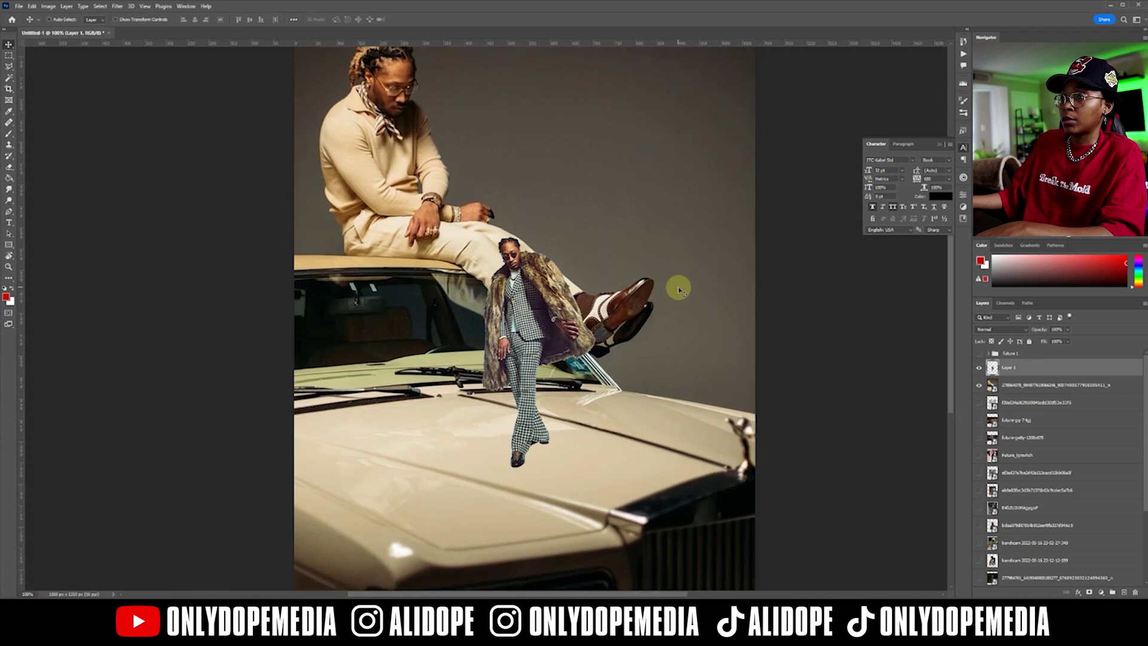
{"action": "scroll", "coordinate": [679, 290], "scroll_direction": "up", "scroll_amount": 2}
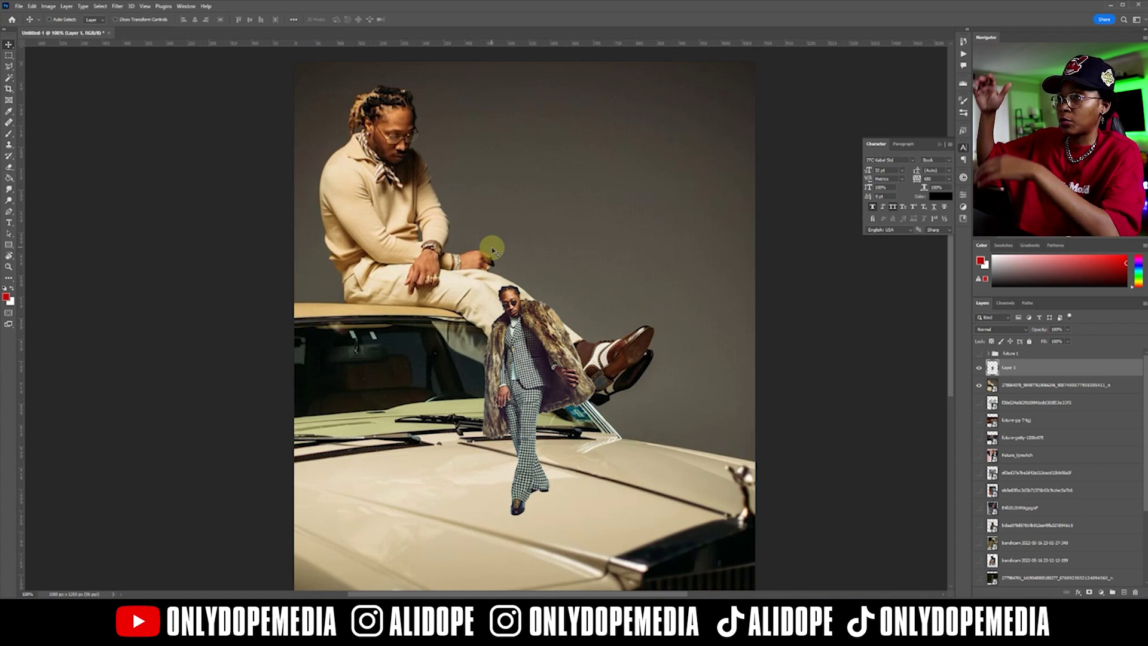
- Select the car photo's grey studio background, including its corners, with the Magic Wand
{"action": "left_click", "coordinate": [1043, 384]}
{"action": "right_click", "coordinate": [1119, 387]}
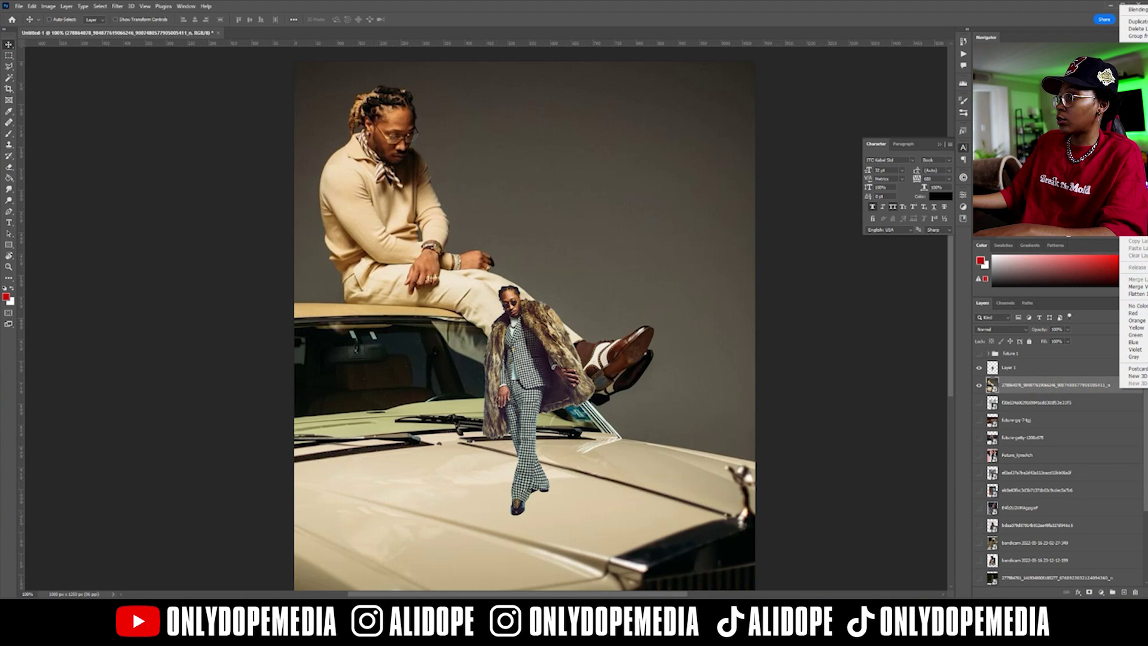
{"action": "left_click", "coordinate": [1074, 373]}
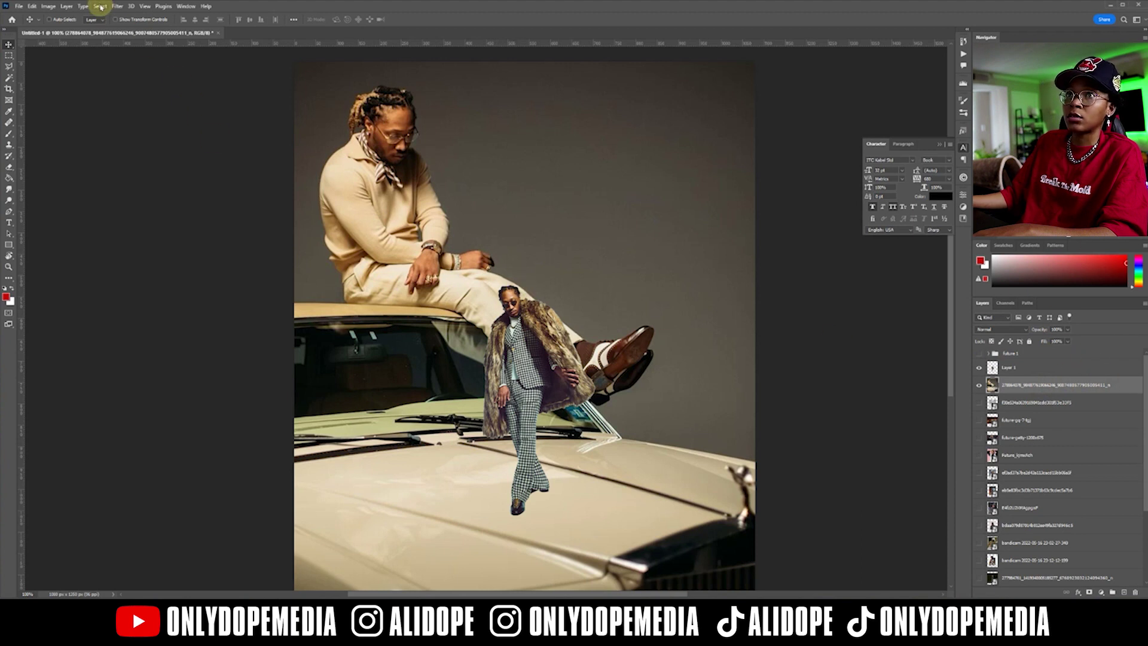
{"action": "left_click_drag", "start_coordinate": [9, 80], "coordinate": [149, 105]}
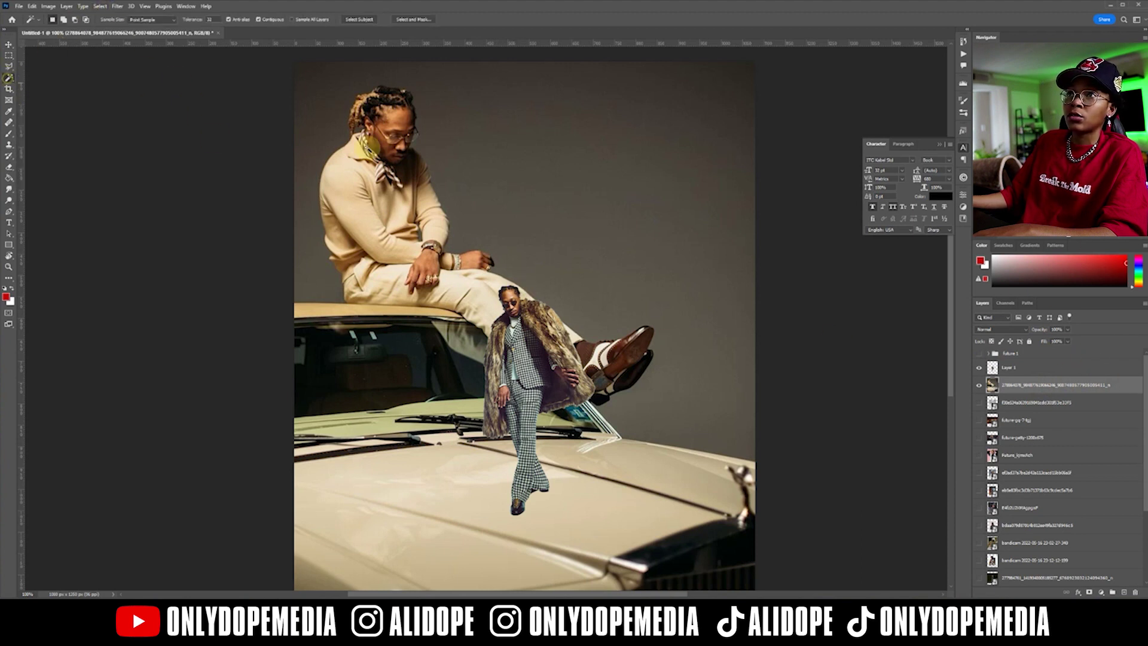
{"action": "left_click", "coordinate": [684, 200]}
{"action": "left_click", "coordinate": [341, 64], "text": "shift"}
- Group the car scene's layers into a group named Future 2
{"action": "left_click_drag", "start_coordinate": [8, 78], "coordinate": [60, 93]}
{"action": "right_click", "coordinate": [463, 172]}
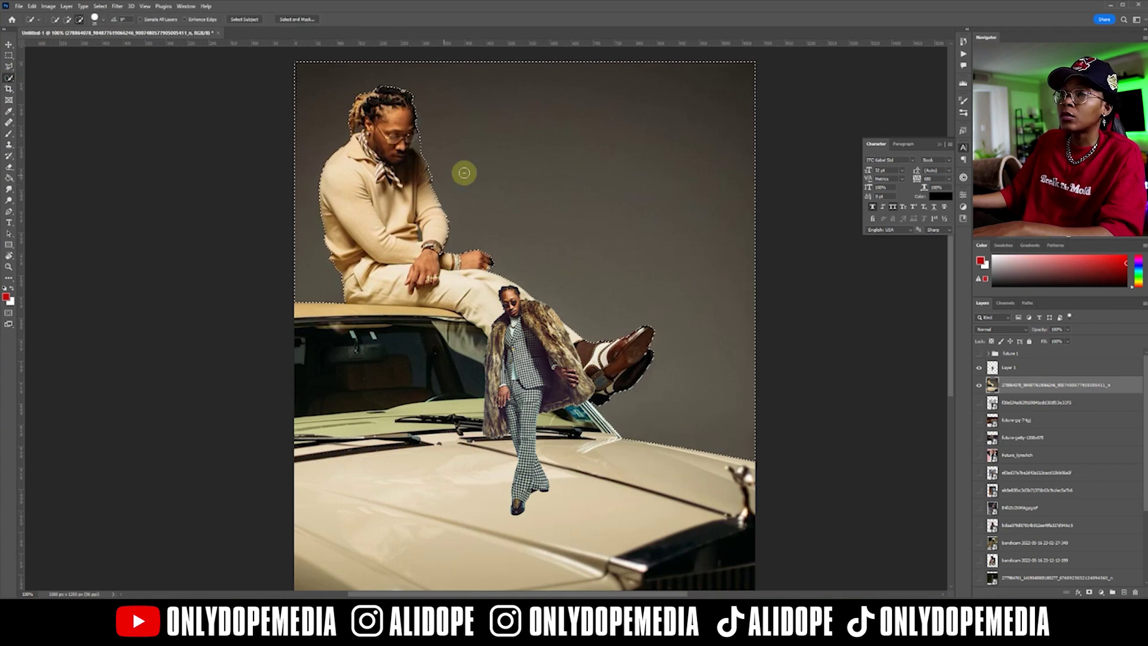
{"action": "left_click", "coordinate": [494, 223]}
{"action": "left_click", "coordinate": [979, 366]}
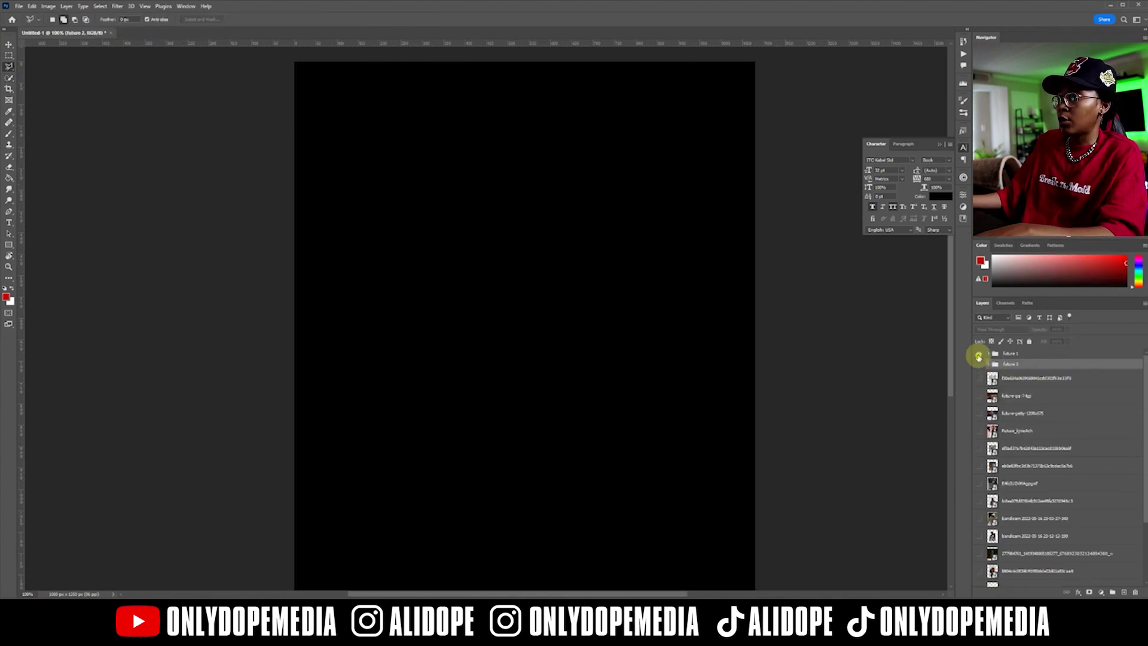
- Preview the Future 1 and Future 2 scenes, then hide both groups
{"action": "left_click", "coordinate": [978, 355]}
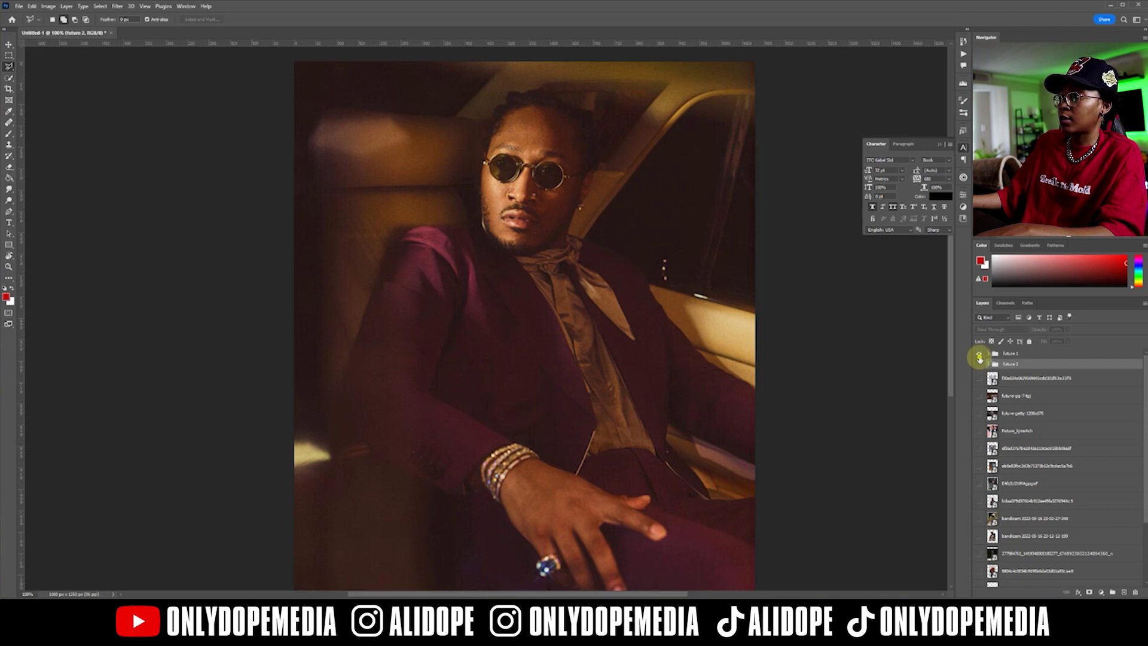
{"action": "left_click", "coordinate": [979, 356]}
{"action": "left_click", "coordinate": [979, 366]}
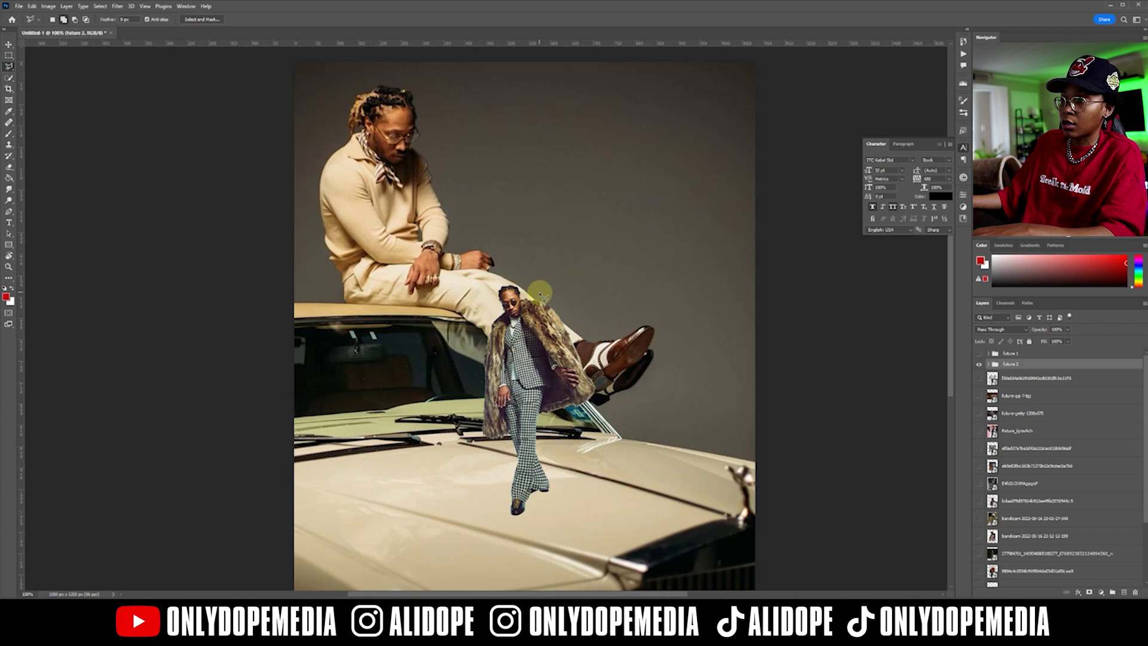
{"action": "left_click", "coordinate": [981, 365]}
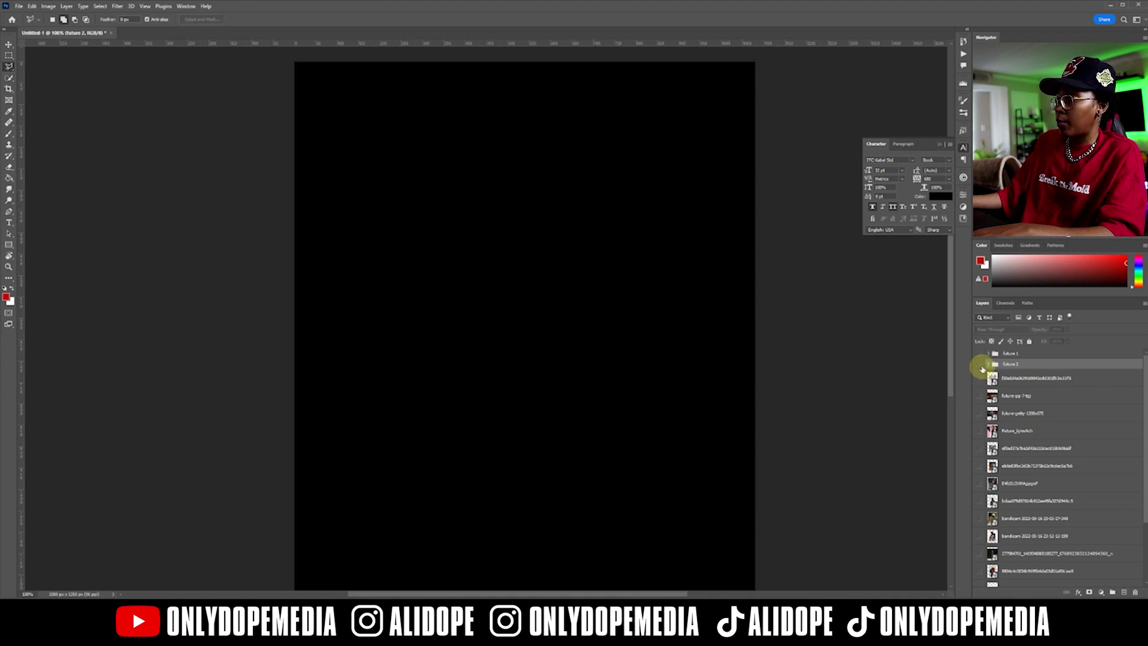
{"action": "scroll", "coordinate": [981, 377], "scroll_direction": "down", "scroll_amount": 2}
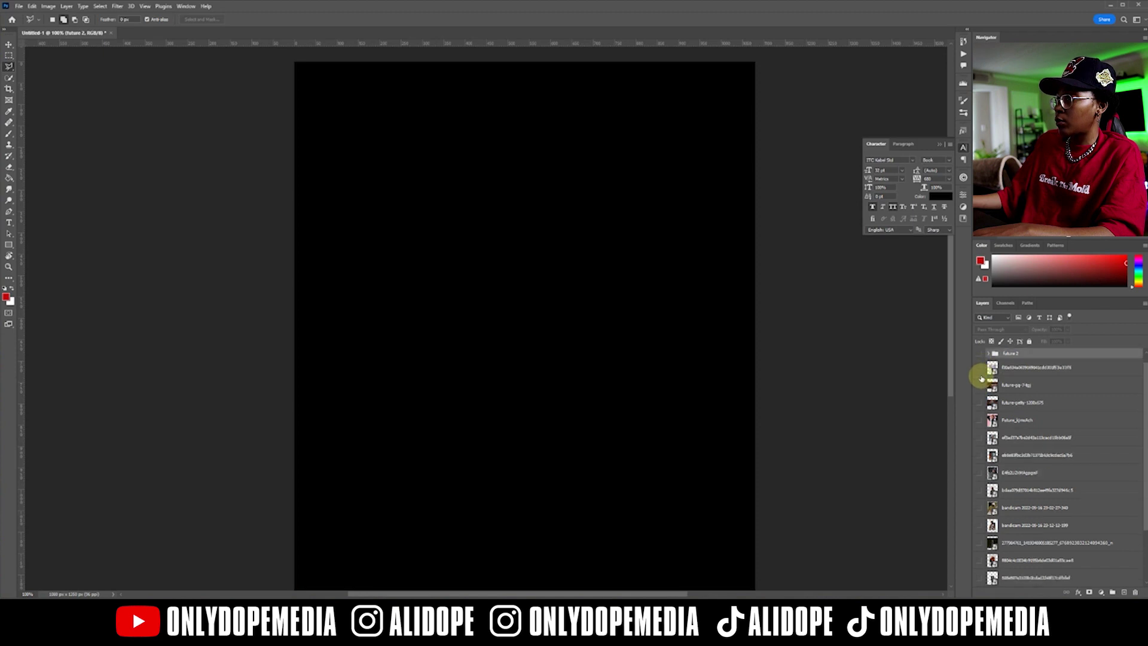
{"action": "scroll", "coordinate": [981, 379], "scroll_direction": "up", "scroll_amount": 2}
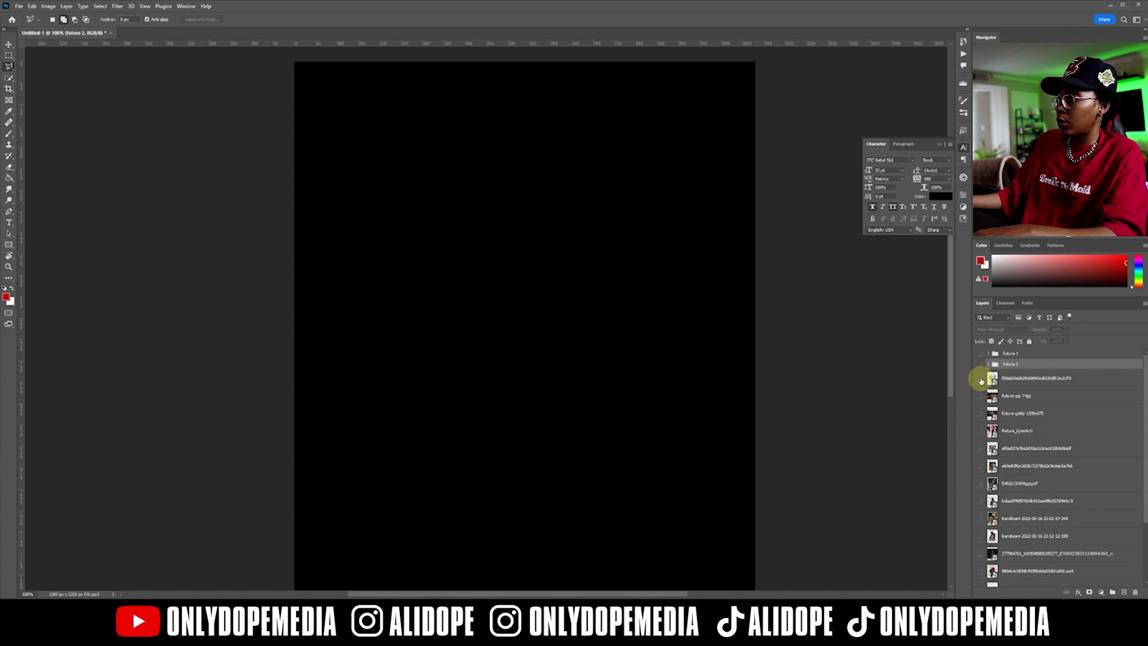
- Preview the top ungrouped, couch and smoking photos, hiding each one again
{"action": "left_click", "coordinate": [980, 379]}
{"action": "left_click", "coordinate": [979, 386]}
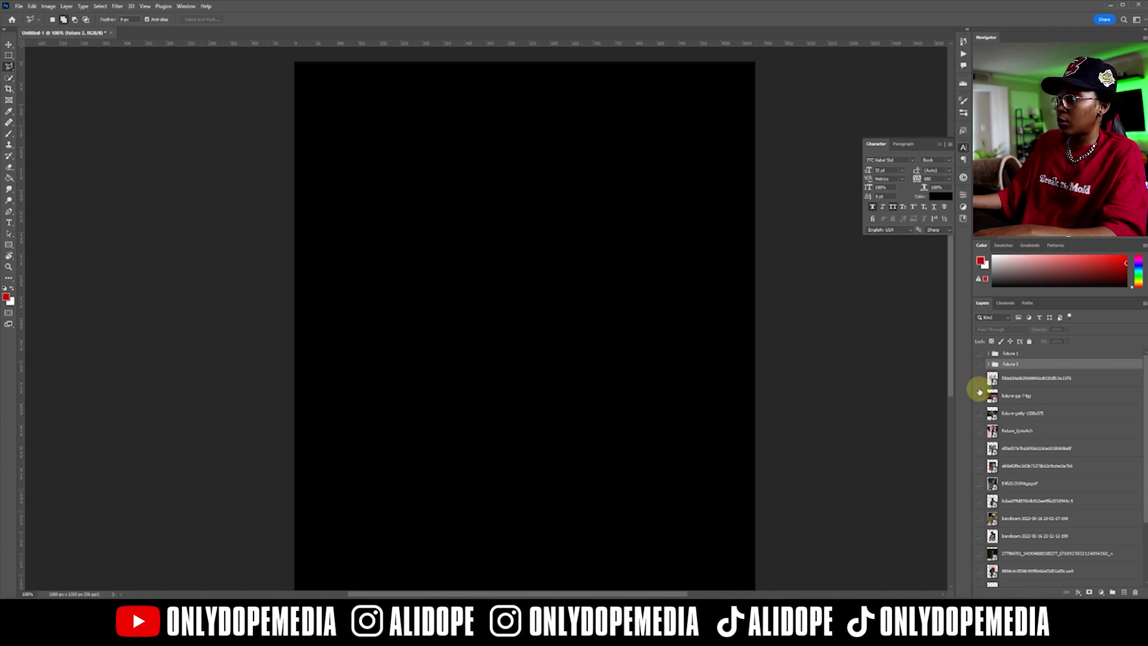
{"action": "left_click", "coordinate": [978, 396]}
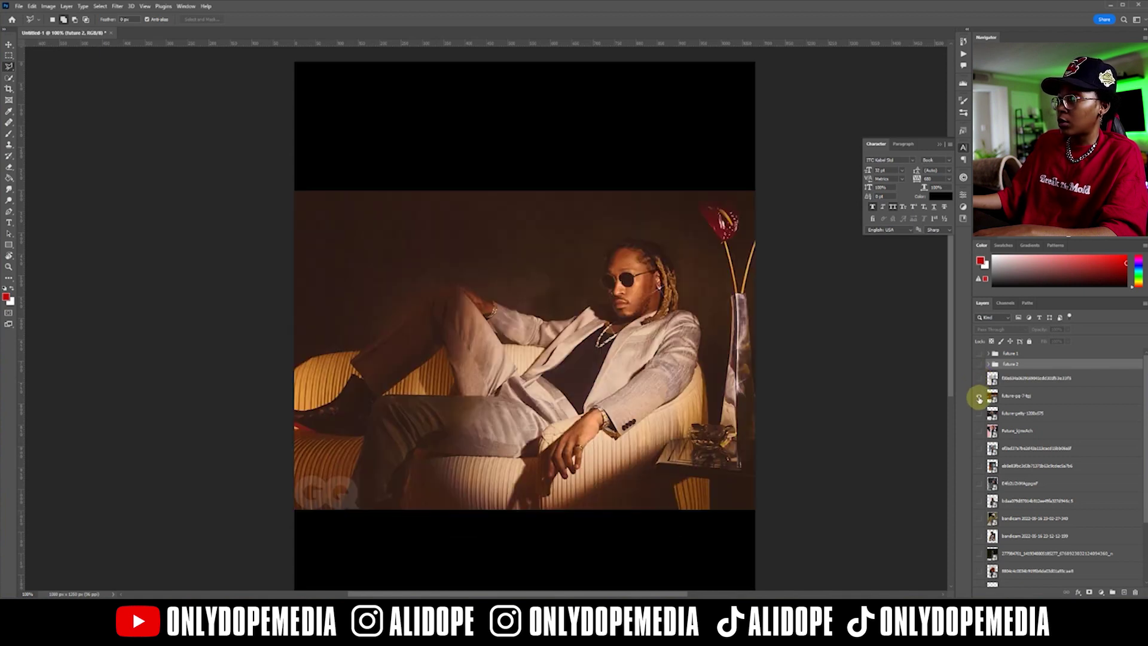
{"action": "left_click", "coordinate": [979, 397]}
{"action": "left_click", "coordinate": [979, 413]}
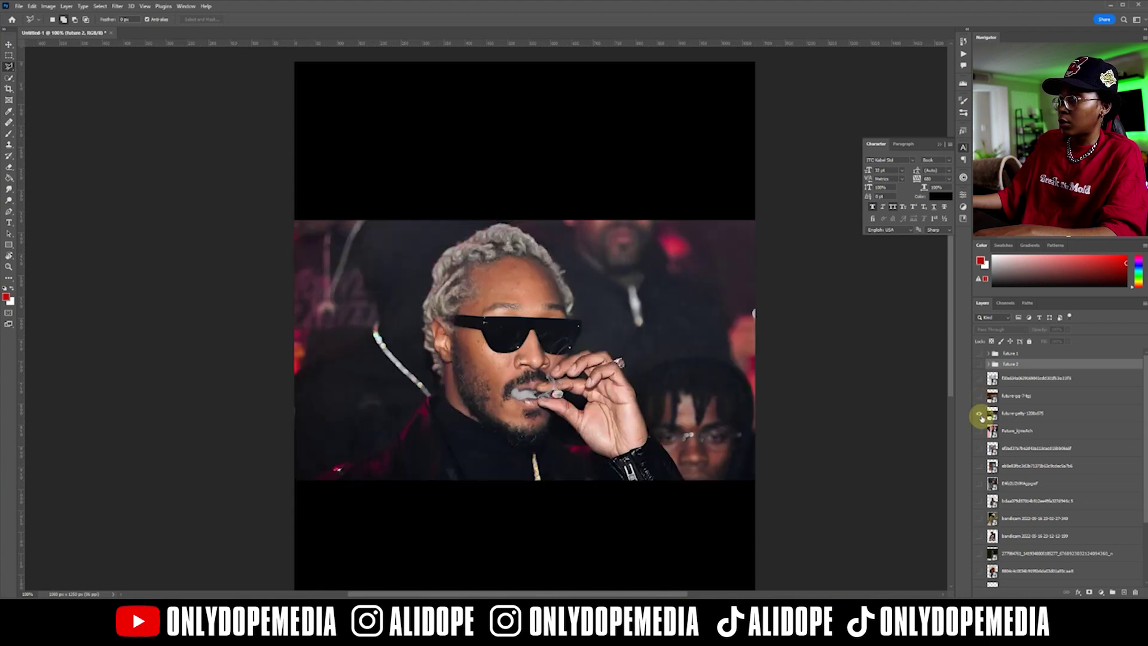
{"action": "left_click", "coordinate": [979, 414]}
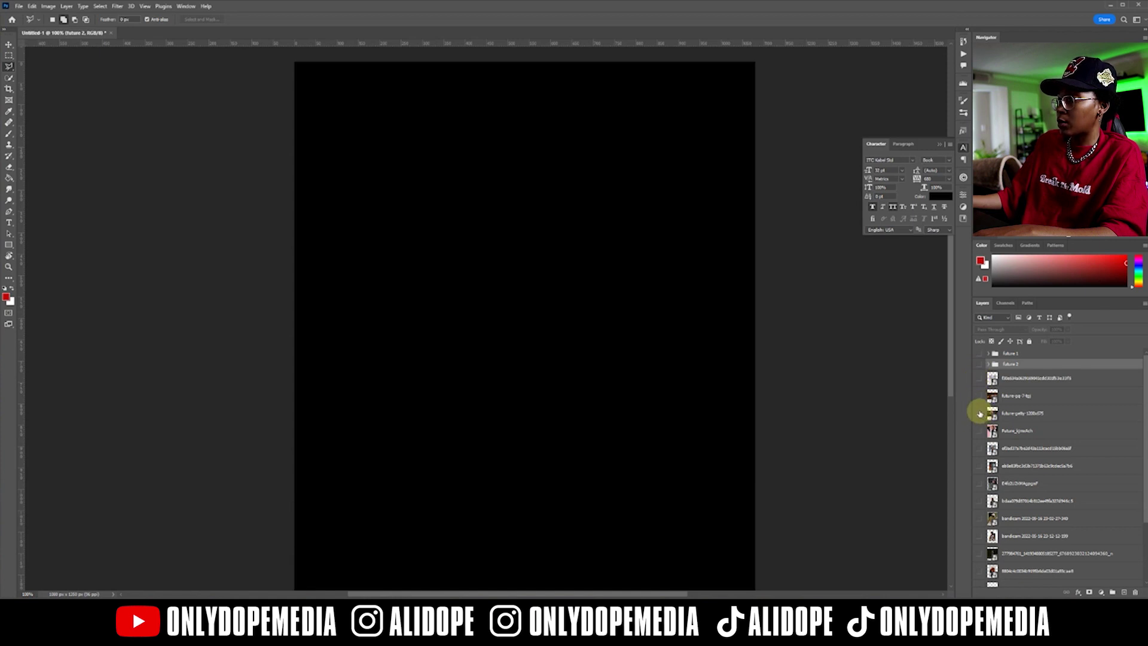
{"action": "left_click", "coordinate": [976, 378]}
{"action": "left_click", "coordinate": [976, 378]}
- Show the dark jumpsuit photo and move its layer up directly beneath the Future 2 group
{"action": "left_click", "coordinate": [979, 553]}
{"action": "left_click", "coordinate": [1037, 554]}
{"action": "left_click_drag", "start_coordinate": [1037, 554], "coordinate": [1010, 376]}
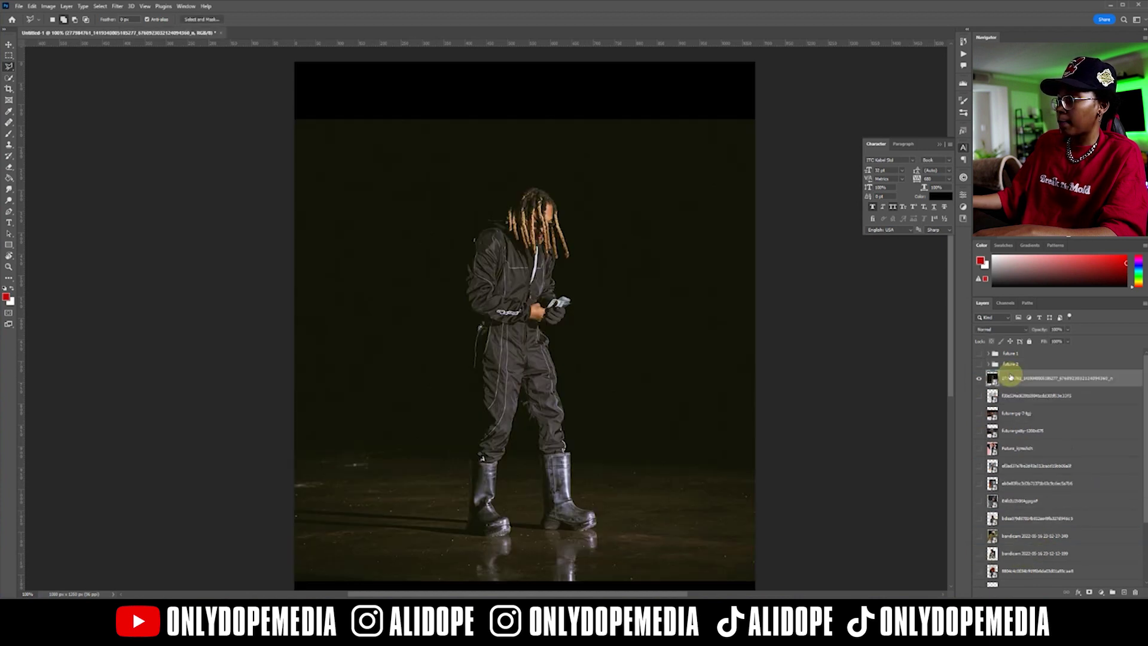
- Preview the second, Future_kjmeAch and future-getty photos in turn, leaving only the jumpsuit photo visible
{"action": "scroll", "coordinate": [1020, 403], "scroll_direction": "down", "scroll_amount": 1}
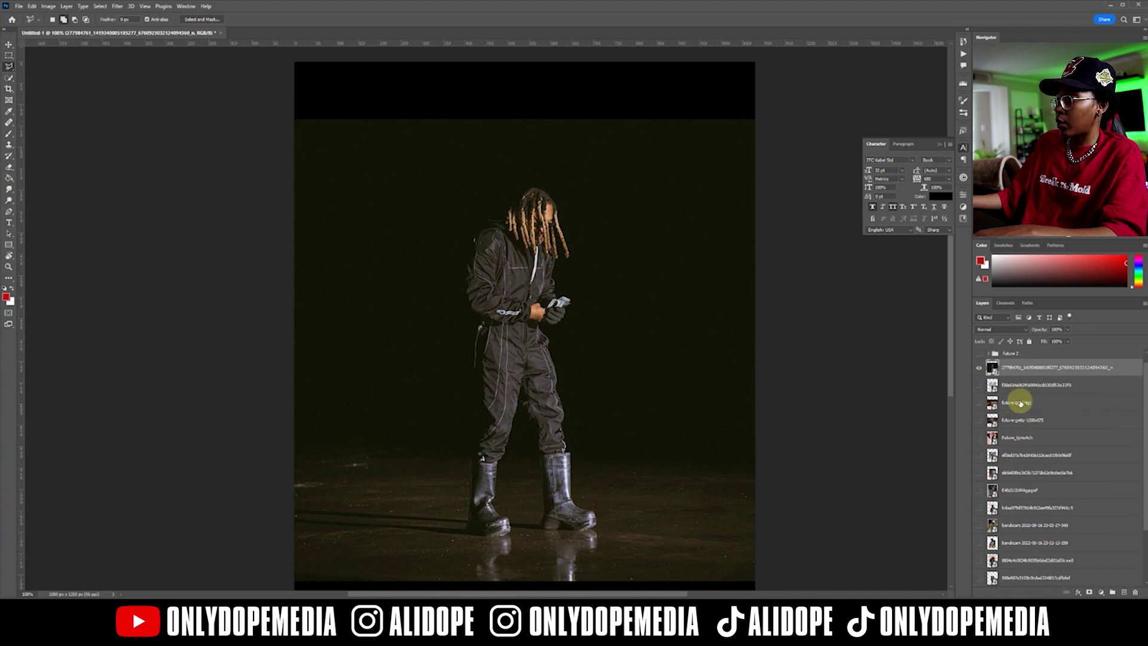
{"action": "left_click", "coordinate": [979, 369]}
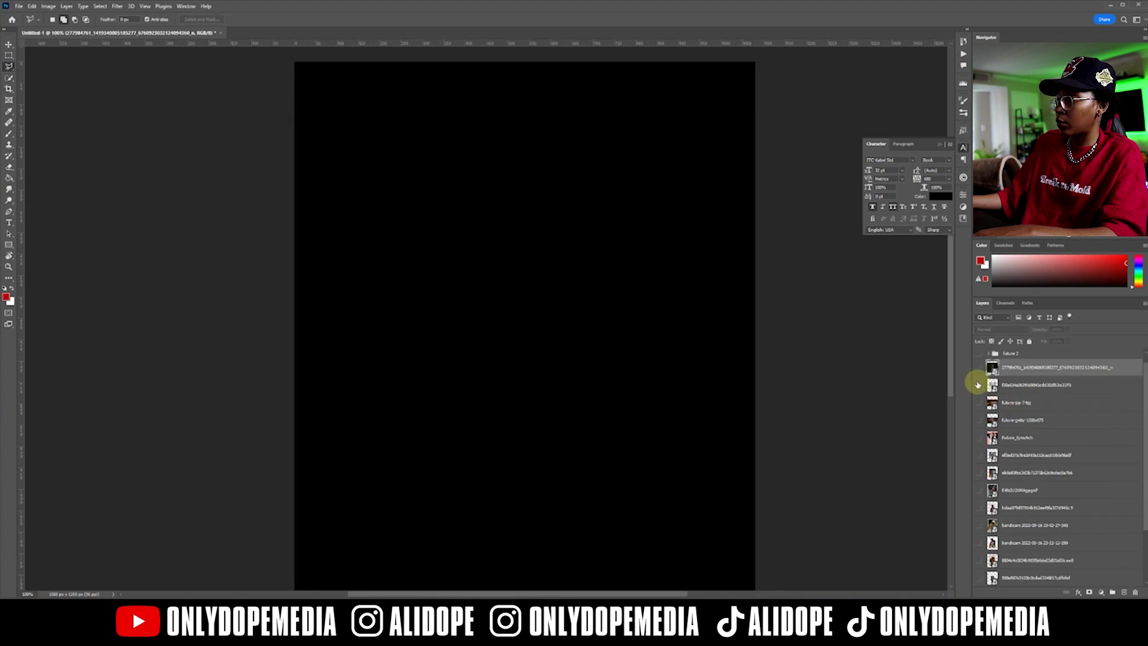
{"action": "left_click", "coordinate": [977, 386]}
{"action": "left_click", "coordinate": [978, 385]}
{"action": "left_click", "coordinate": [980, 437]}
{"action": "left_click", "coordinate": [980, 437]}
{"action": "left_click", "coordinate": [980, 420]}
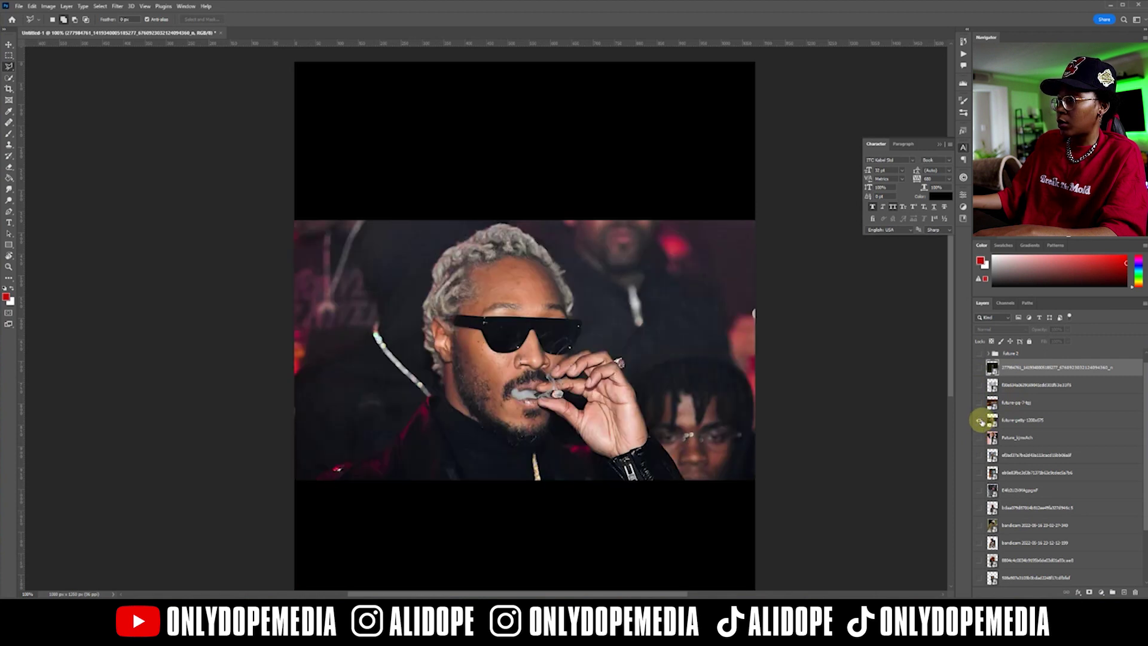
{"action": "left_click", "coordinate": [981, 420]}
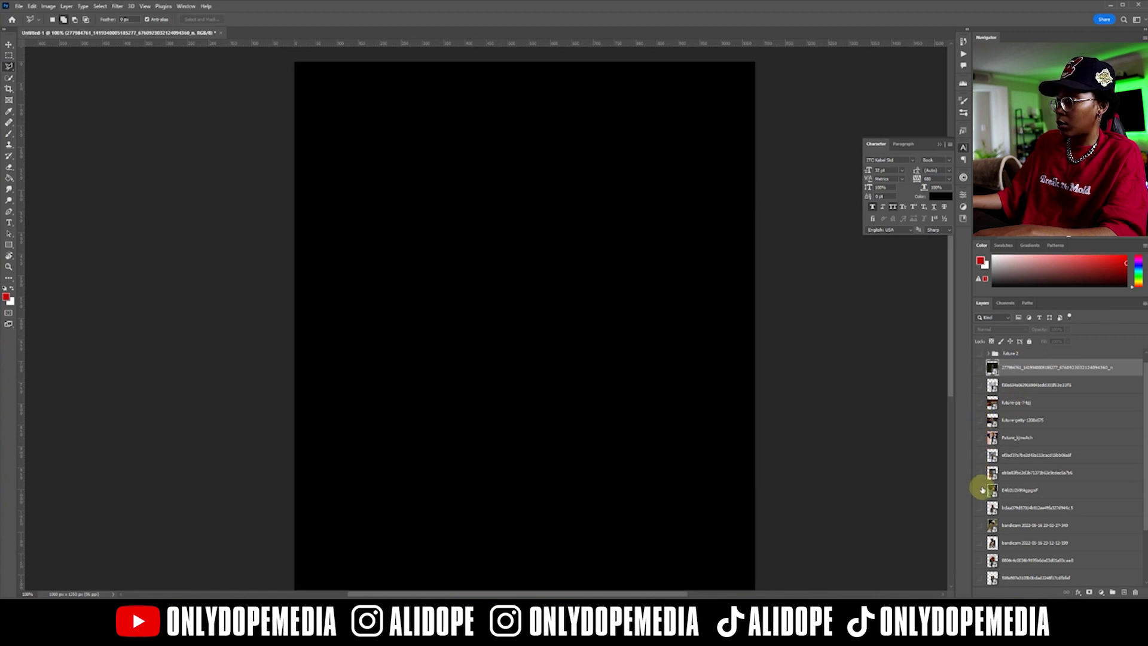
{"action": "left_click", "coordinate": [979, 491]}
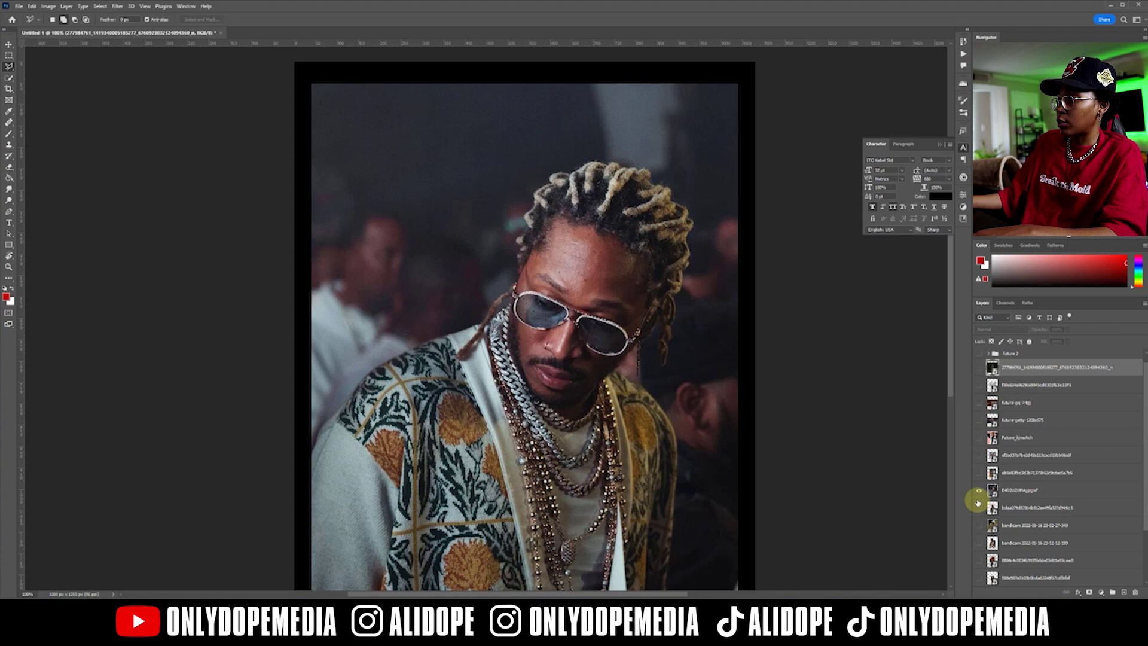
{"action": "left_click", "coordinate": [978, 490]}
{"action": "left_click", "coordinate": [979, 368]}
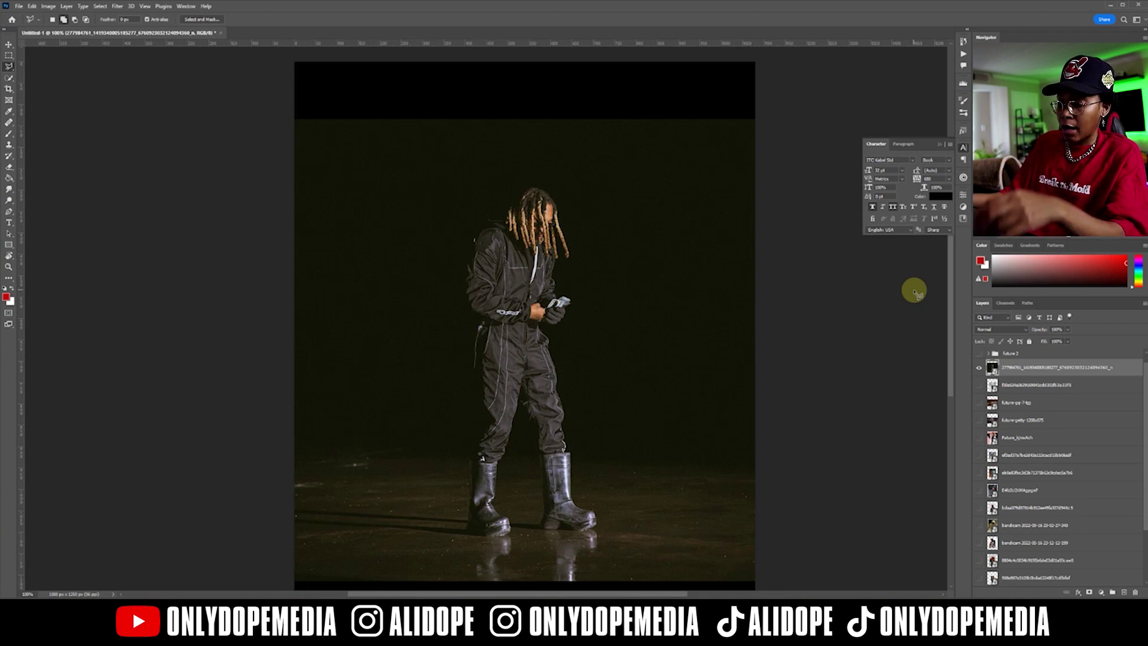
- Enlarge the jumpsuit photo to fill the canvas and shift it slightly left
{"action": "scroll", "coordinate": [911, 289], "scroll_direction": "down", "scroll_amount": 1}
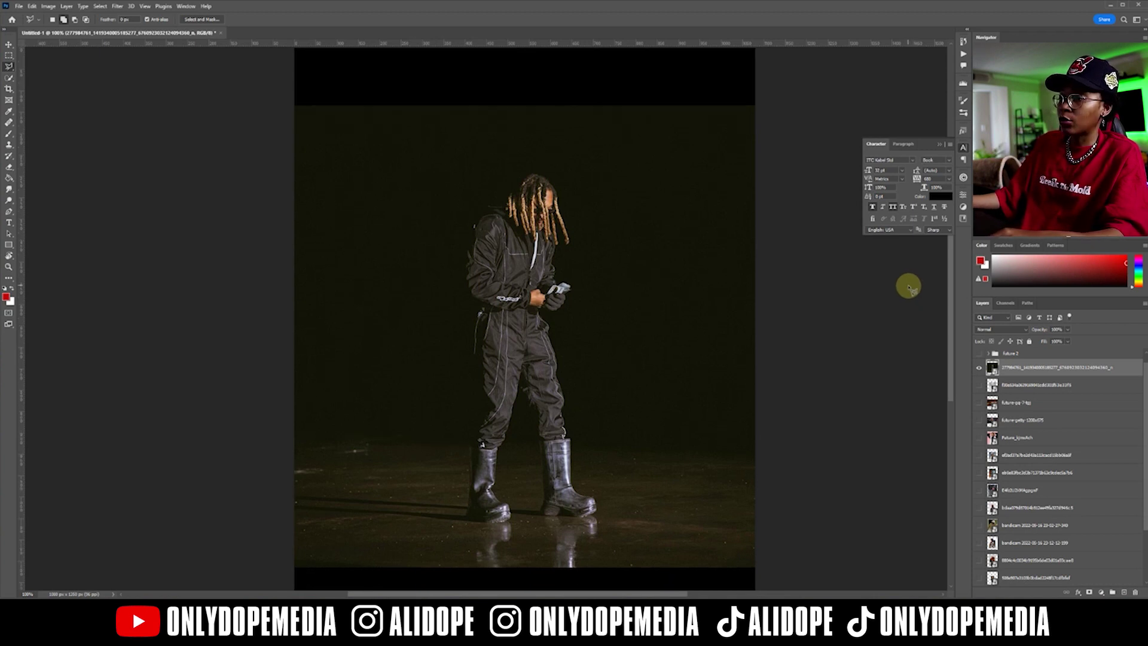
{"action": "key", "text": "ctrl+minus"}
{"action": "key", "text": "ctrl+t"}
{"action": "left_click_drag", "start_coordinate": [667, 330], "coordinate": [752, 315]}
{"action": "key", "text": "Return"}
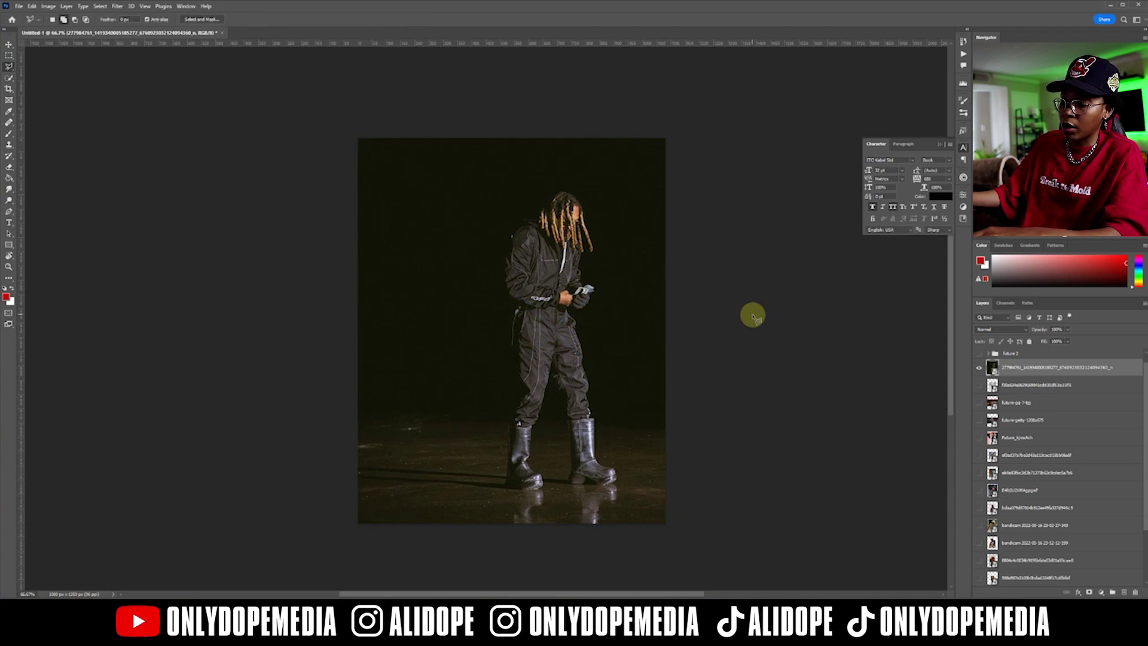
{"action": "left_click_drag", "start_coordinate": [572, 318], "coordinate": [531, 315]}
- Inspect the jumpsuit photo at 100% and content-aware fill the background behind the figure
{"action": "key", "text": "ctrl+plus"}
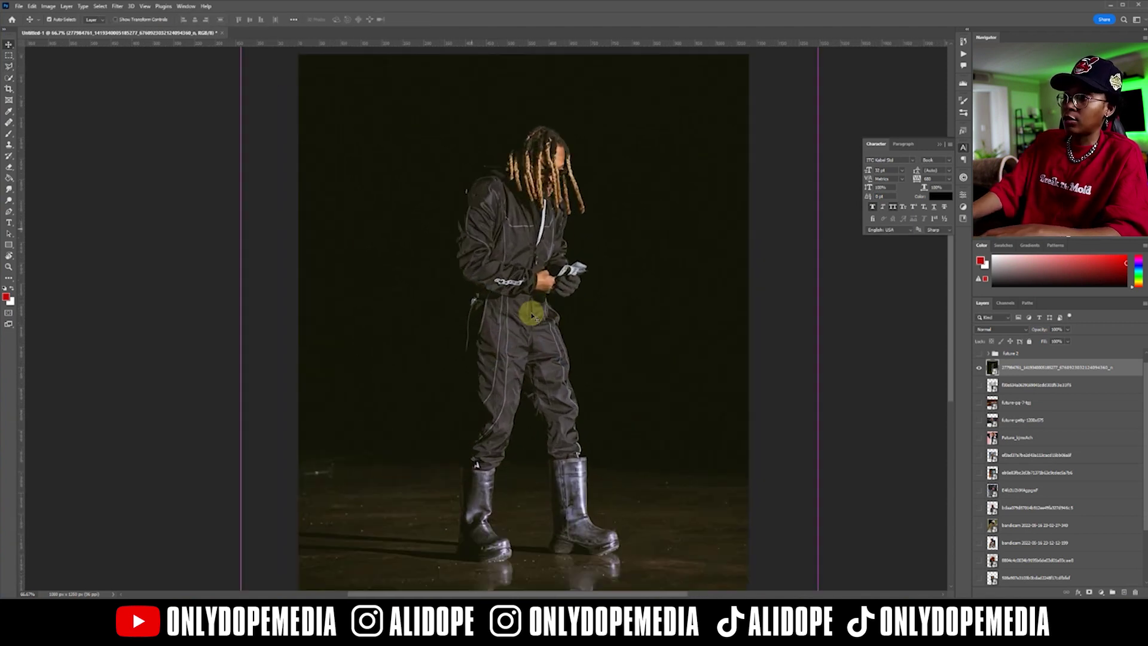
{"action": "key", "text": "ctrl+minus"}
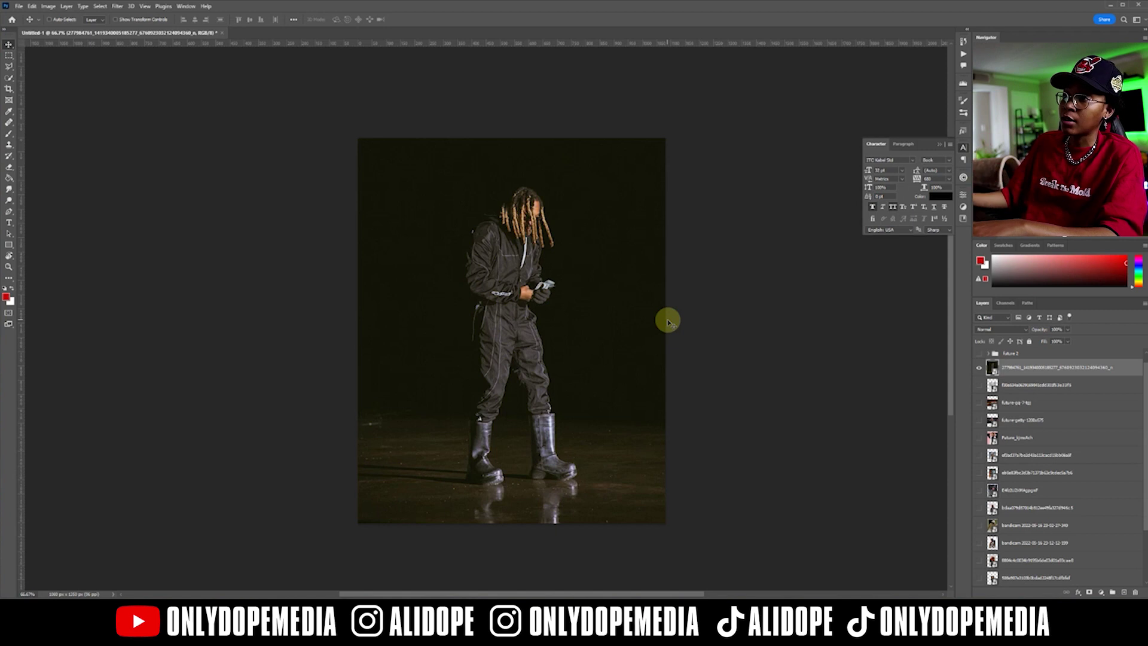
{"action": "key", "text": "ctrl+plus"}
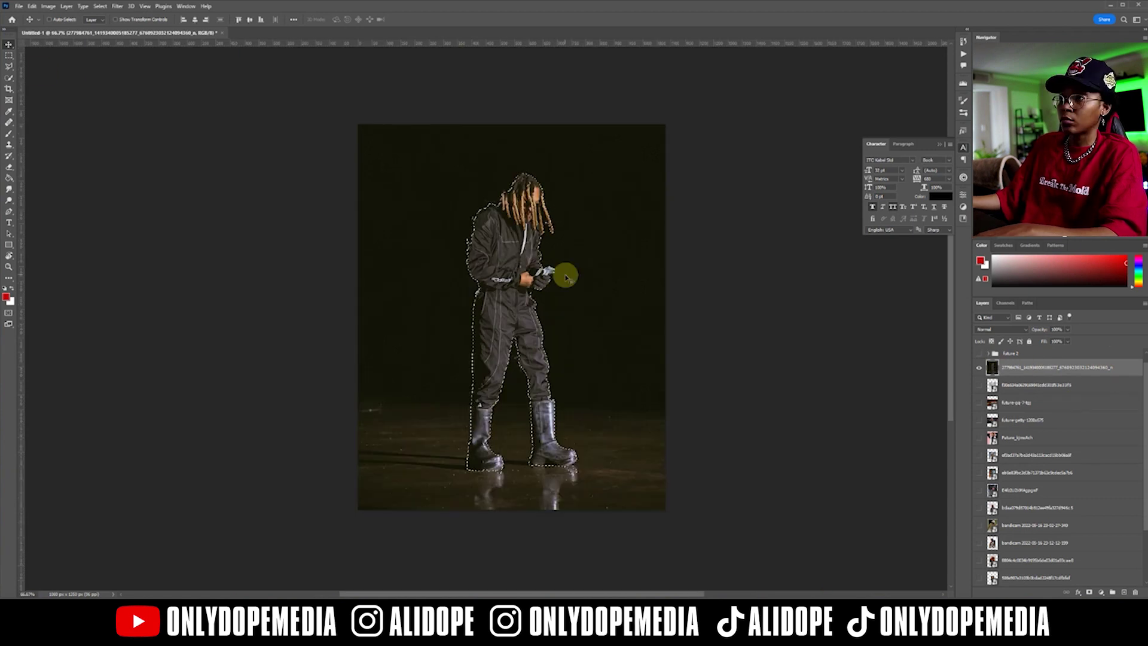
{"action": "left_click", "coordinate": [100, 6]}
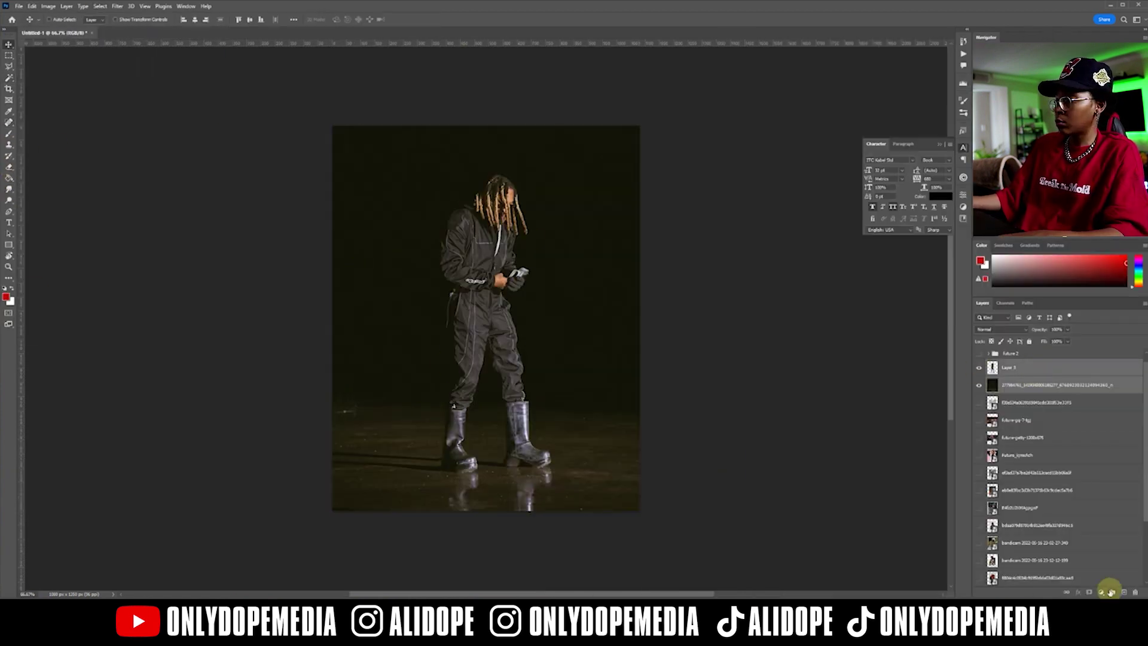
- Show the red-jacket and crouching orange-jacket photos
{"action": "left_click", "coordinate": [976, 476]}
{"action": "left_click", "coordinate": [979, 526]}
{"action": "left_click", "coordinate": [979, 508]}
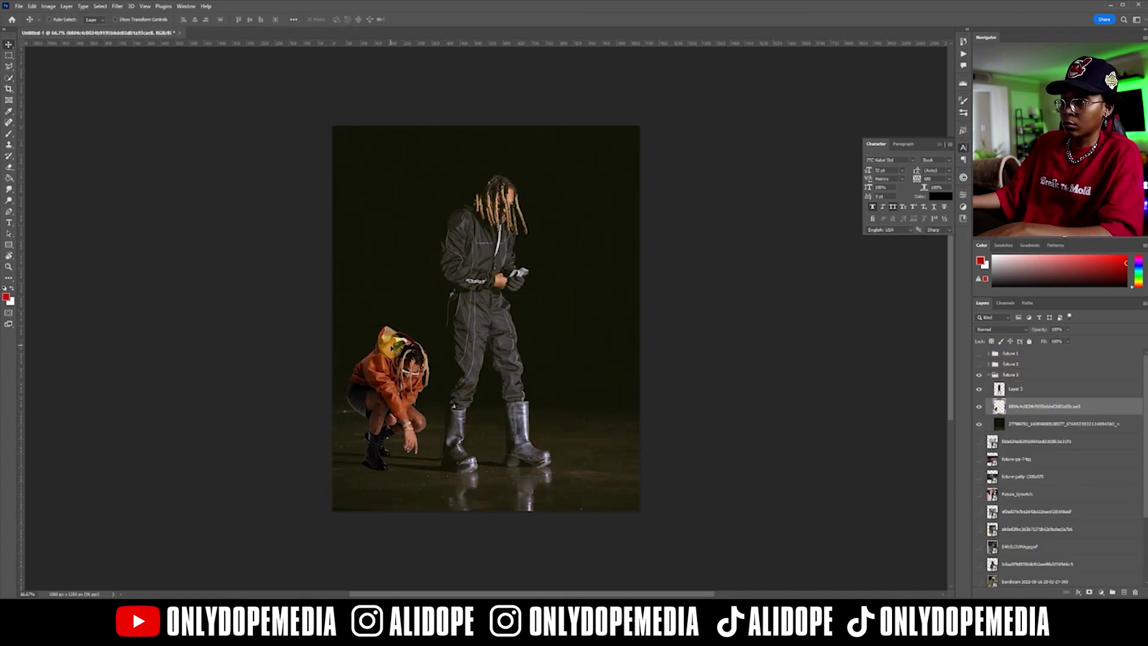
- Show only the future-getty blue-glasses portrait and bring its layer to the top of the stack
{"action": "left_click", "coordinate": [981, 377]}
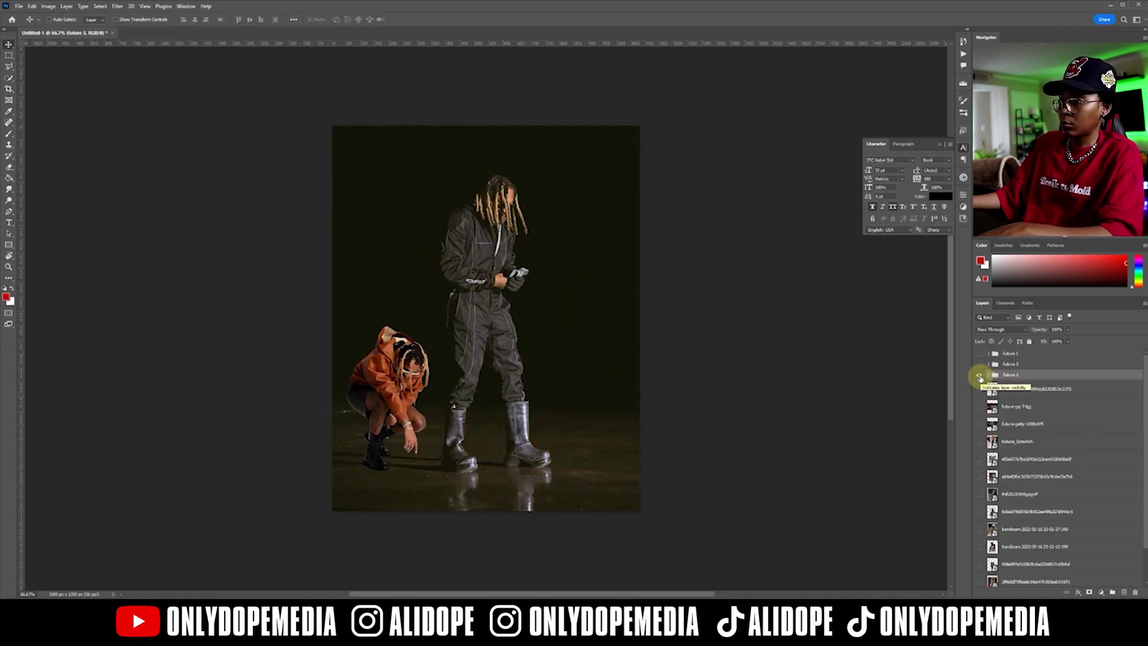
{"action": "left_click", "coordinate": [981, 436]}
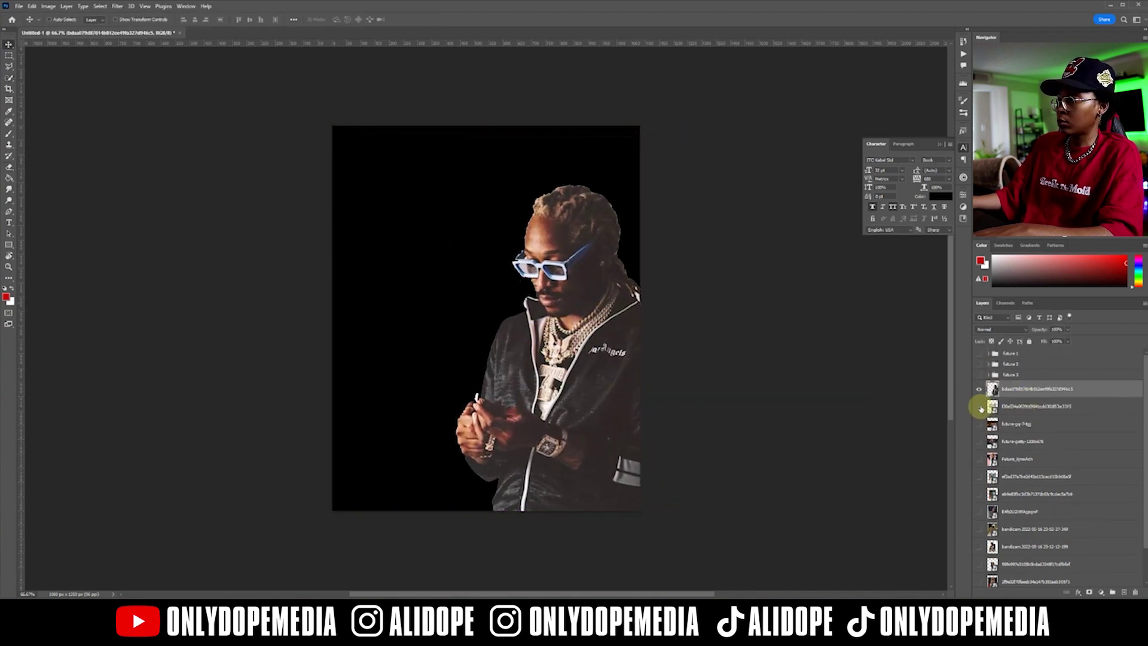
{"action": "left_click", "coordinate": [1022, 441]}
{"action": "key", "text": "ctrl+shift+bracketright"}
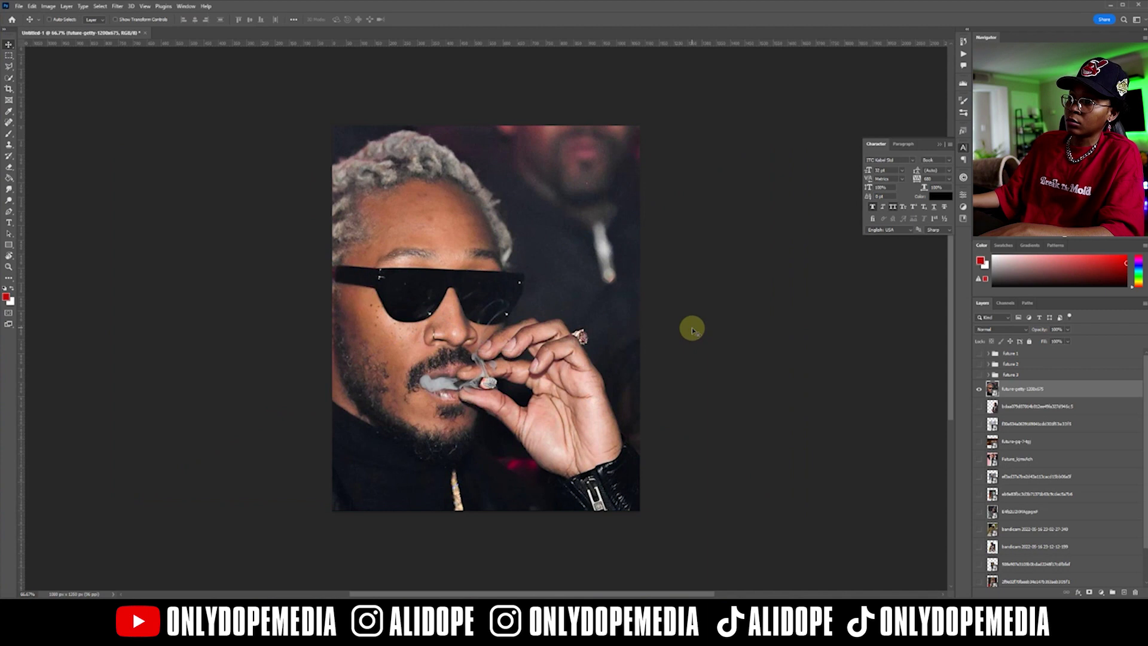
- Cut the future-getty face onto its own layer above Layer 5, then save the document
{"action": "key", "text": "l"}
{"action": "left_click_drag", "start_coordinate": [389, 281], "coordinate": [459, 286]}
{"action": "right_click", "coordinate": [461, 285]}
{"action": "left_click", "coordinate": [512, 353]}
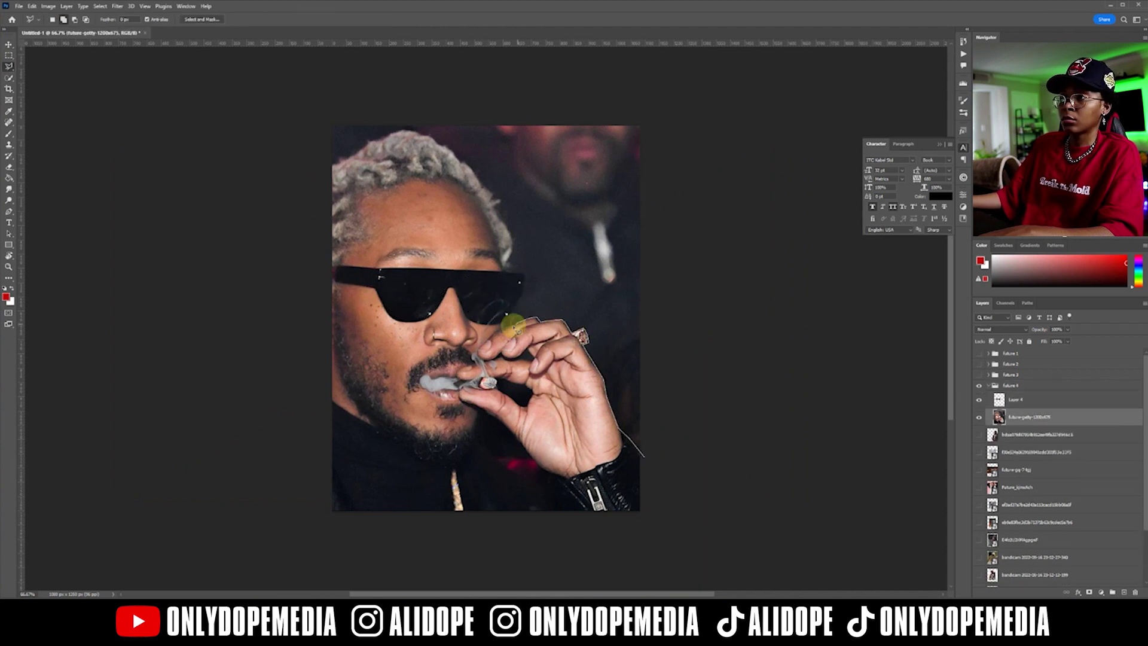
{"action": "key", "text": "ctrl+j"}
{"action": "left_click", "coordinate": [1023, 435]}
{"action": "left_click_drag", "start_coordinate": [1028, 452], "coordinate": [1024, 389]}
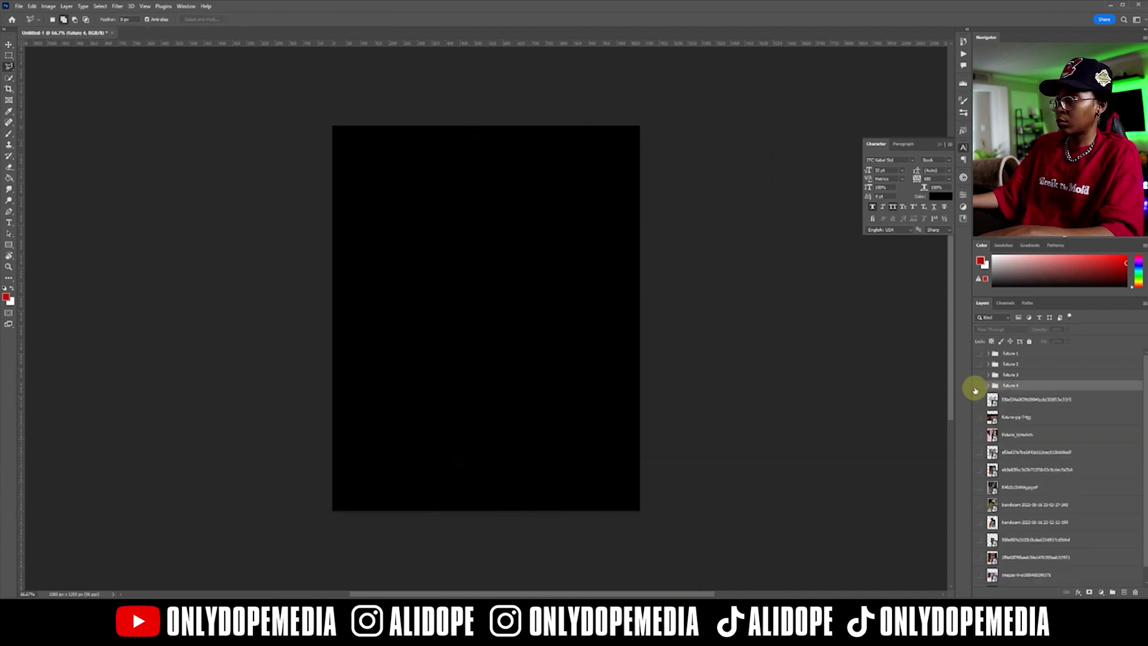
{"action": "key", "text": "ctrl+s"}
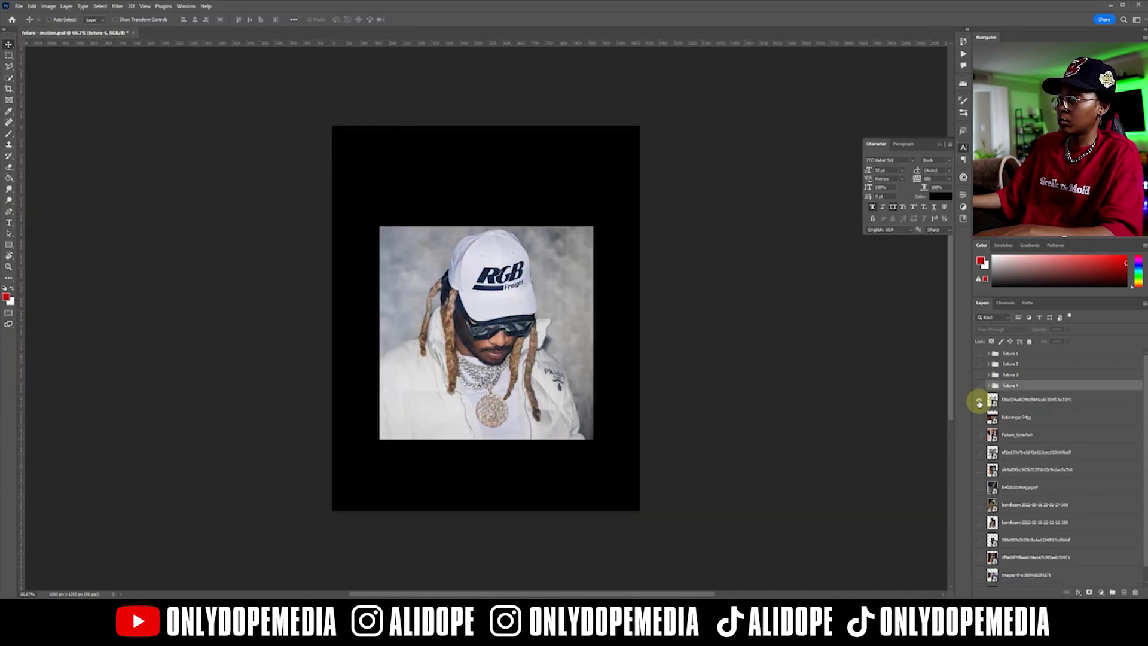
- Widen the RGB cap photo and reselect the original cap photo layer
{"action": "left_click_drag", "start_coordinate": [594, 332], "coordinate": [642, 332]}
{"action": "key", "text": "Return"}
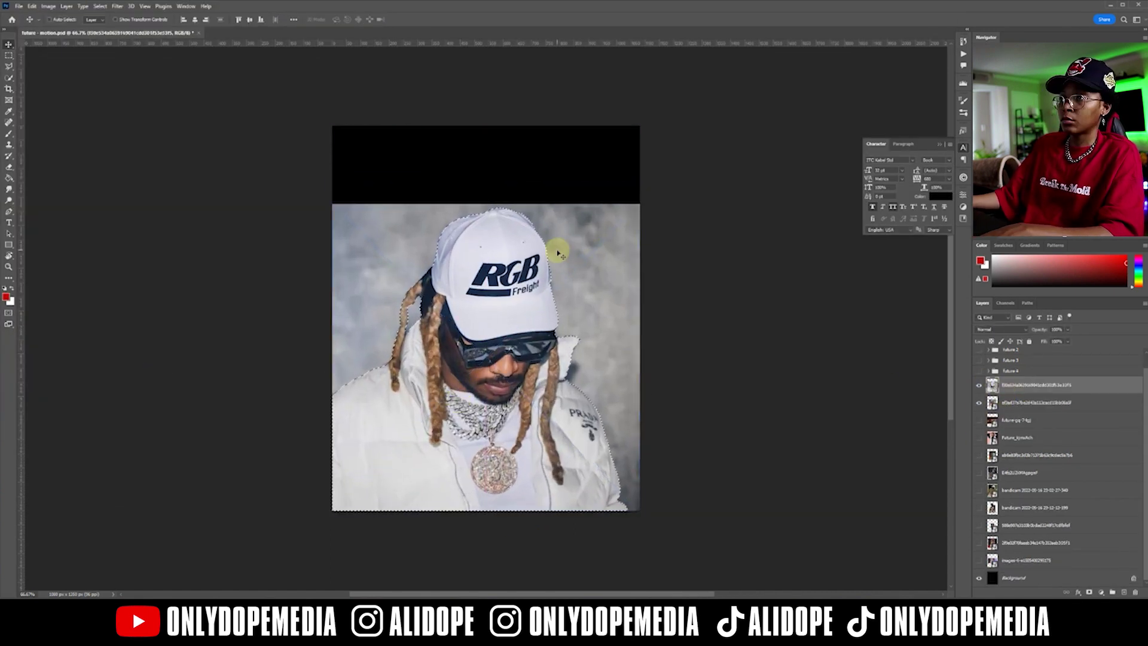
{"action": "left_click", "coordinate": [1037, 402]}
{"action": "left_click", "coordinate": [979, 384]}
{"action": "key", "text": "l"}
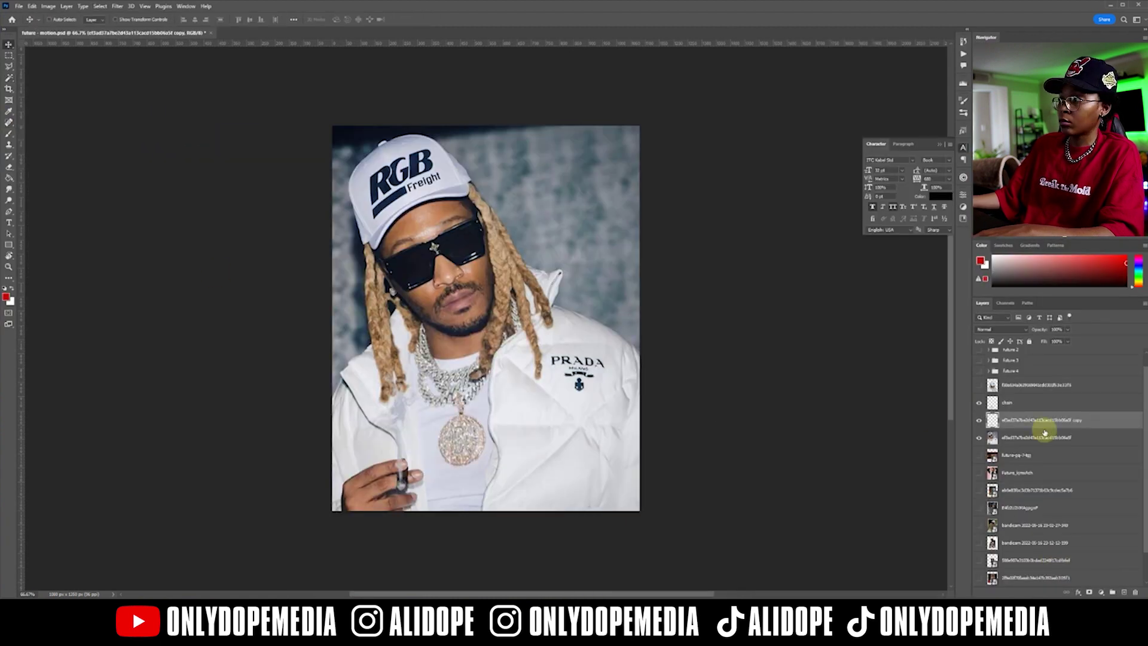
{"action": "left_click", "coordinate": [1043, 437]}
- Copy the PRADA and RGB logos onto their own layers using the Magic Wand
{"action": "key", "text": "ctrl+1"}
{"action": "key", "text": "w"}
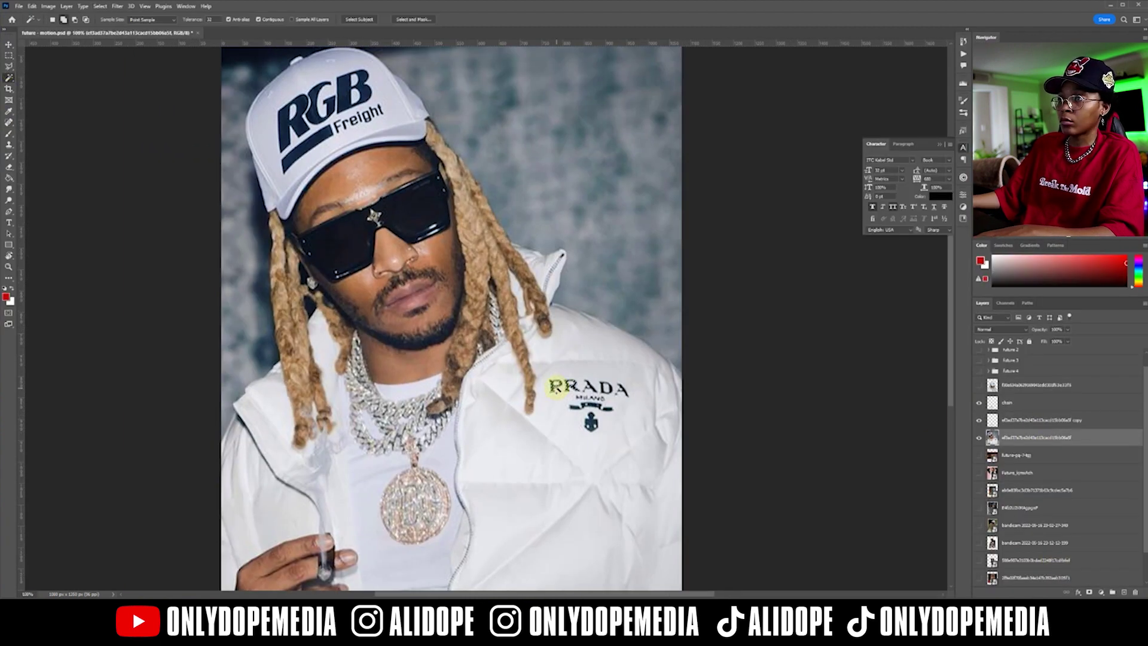
{"action": "right_click", "coordinate": [589, 386]}
{"action": "left_click", "coordinate": [628, 545]}
{"action": "left_click", "coordinate": [1043, 455]}
{"action": "right_click", "coordinate": [299, 108]}
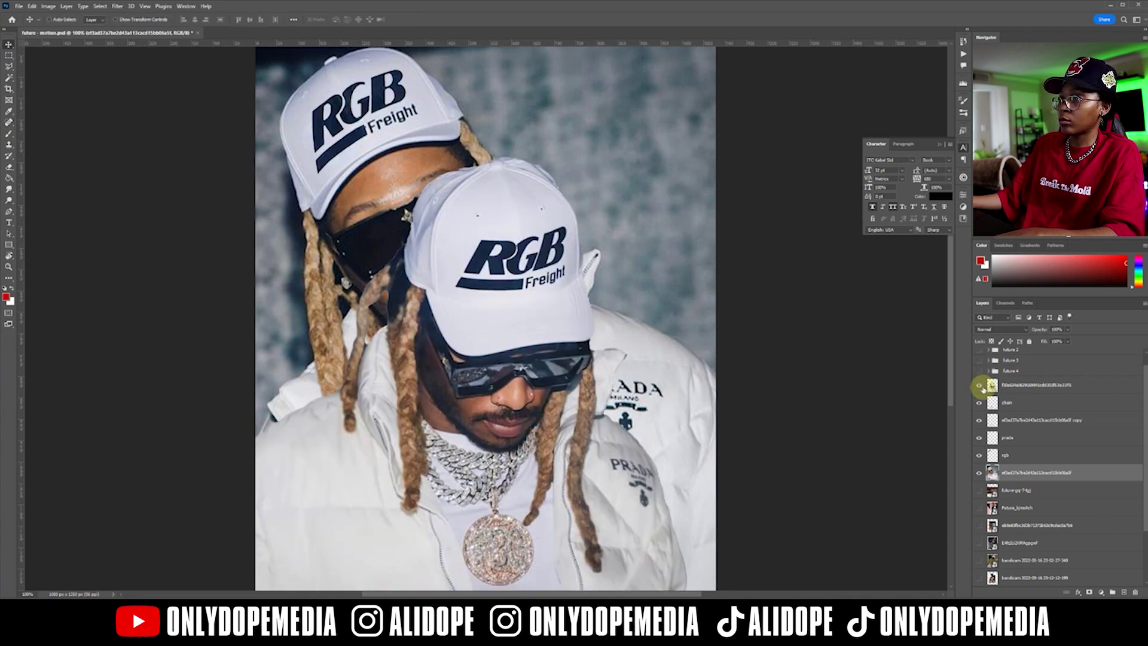
{"action": "left_click", "coordinate": [1010, 396]}
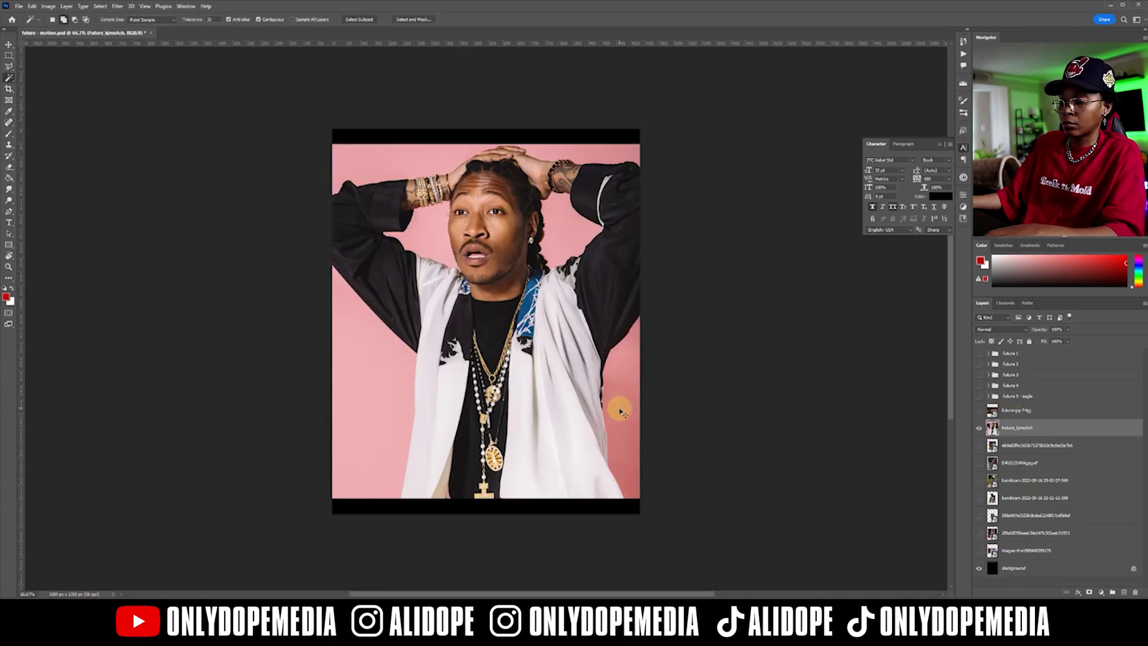
- Resize the counter-seated photo, show its bg layer, and group the scene as future 6
{"action": "left_click", "coordinate": [1046, 410]}
{"action": "key", "text": "ctrl+t"}
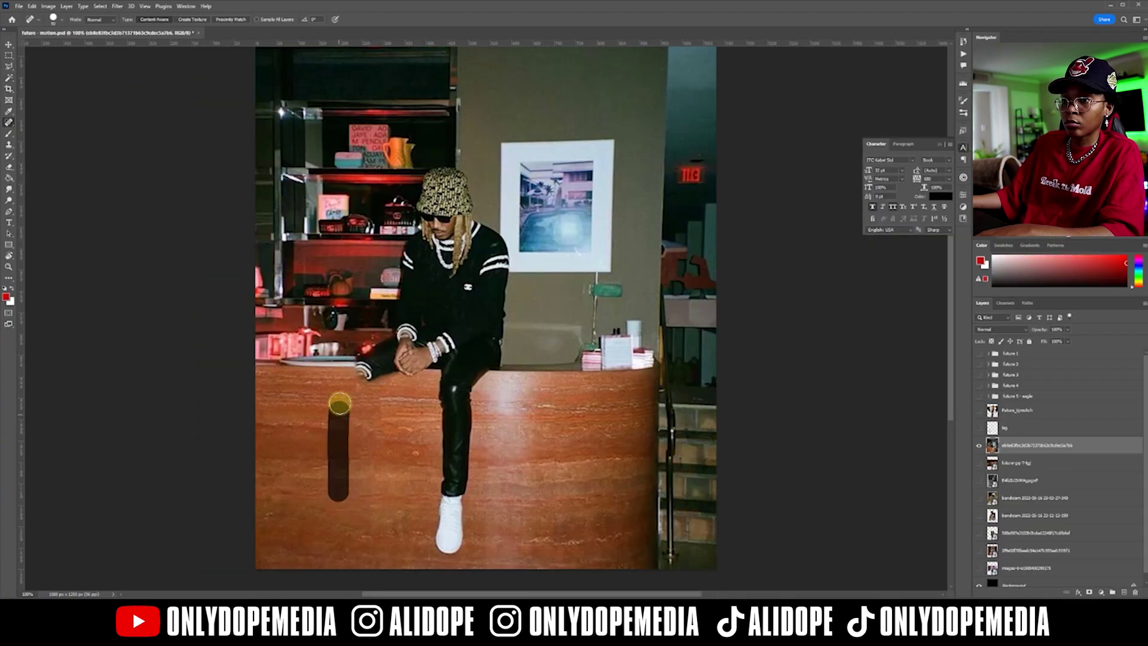
{"action": "left_click", "coordinate": [978, 427]}
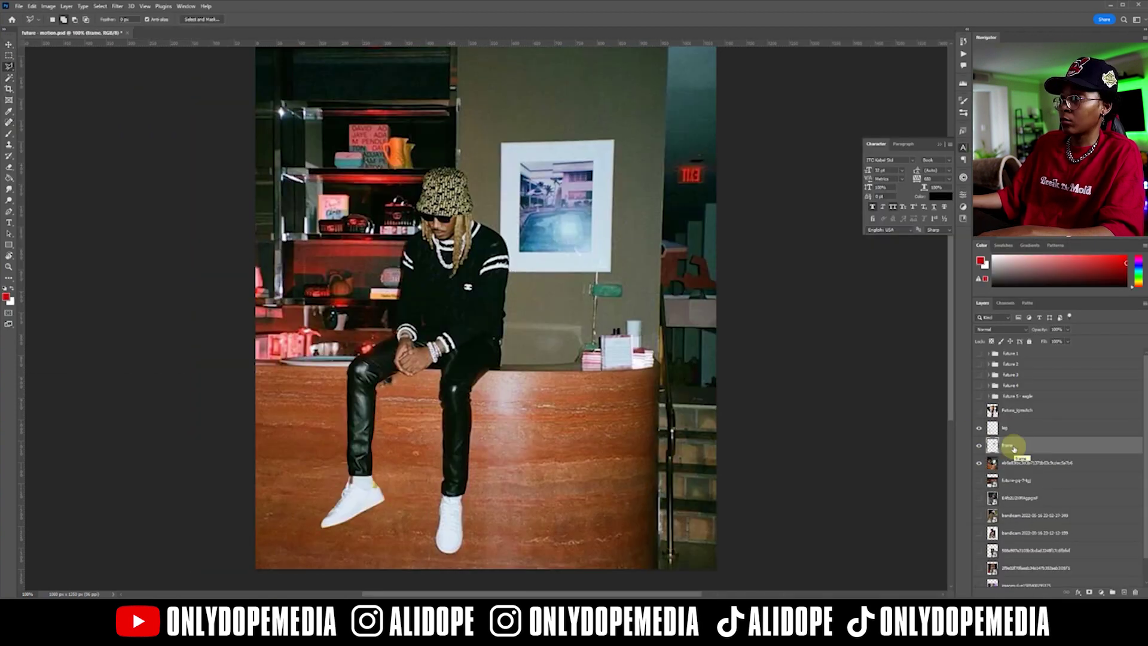
{"action": "key", "text": "ctrl+g"}
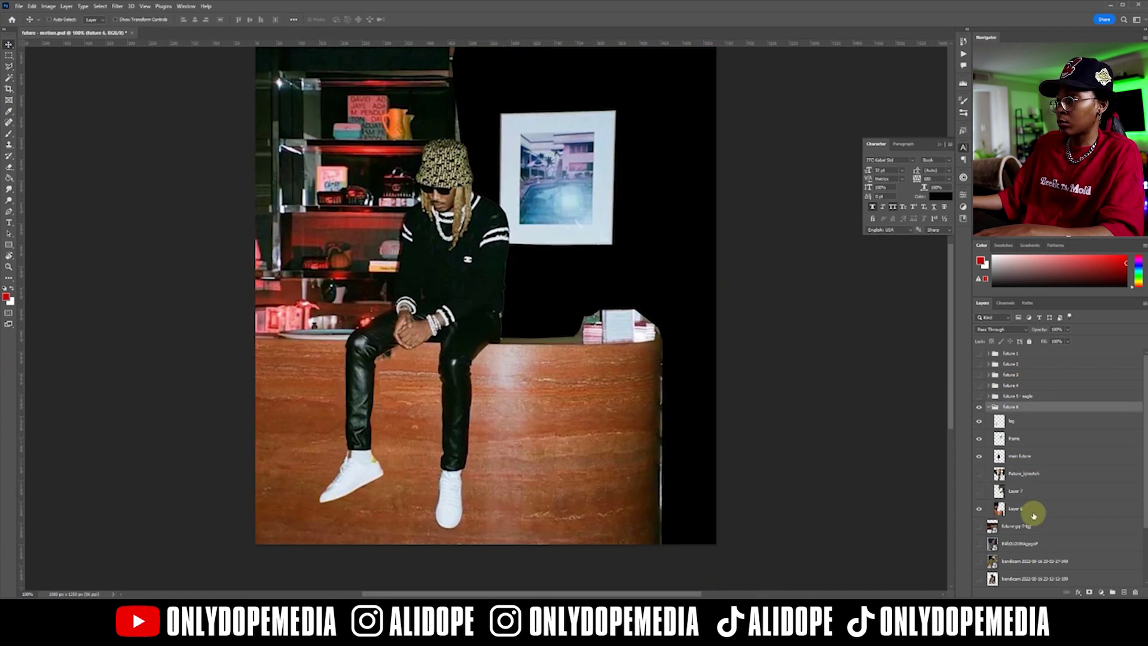
- Move Layer 7 below Layer 6 and show the patterned-jacket photo
{"action": "left_click", "coordinate": [66, 6]}
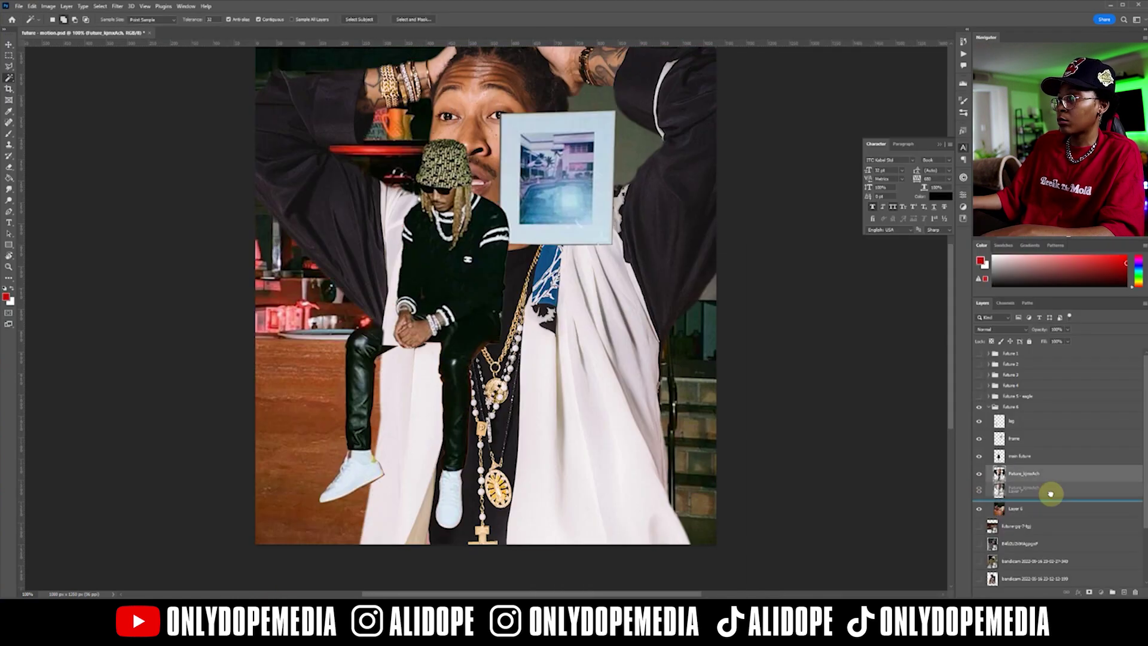
{"action": "left_click_drag", "start_coordinate": [1029, 513], "coordinate": [1035, 524]}
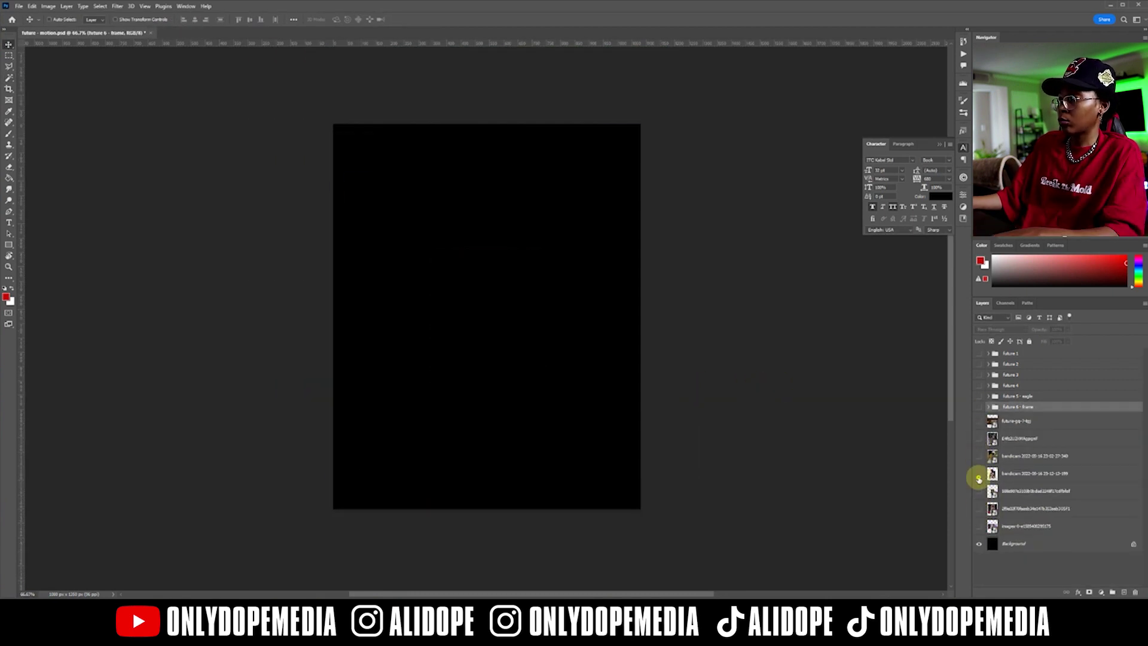
{"action": "left_click", "coordinate": [978, 438]}
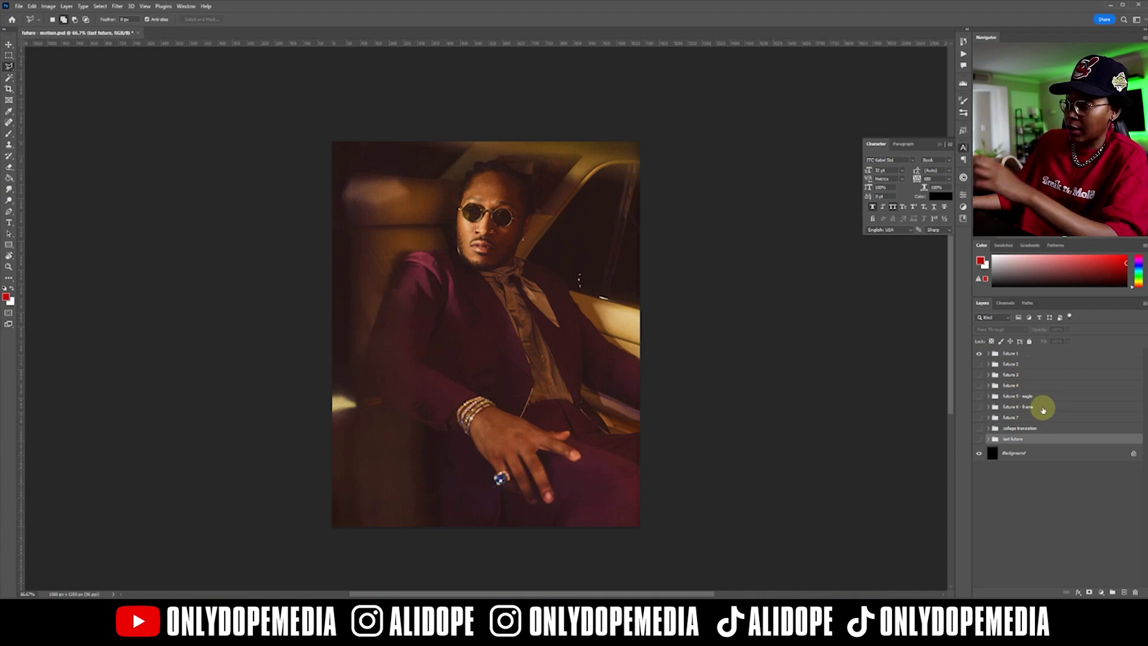
- Check the future 1 arm and window layers, then collapse the future 1 group
{"action": "left_click", "coordinate": [986, 354]}
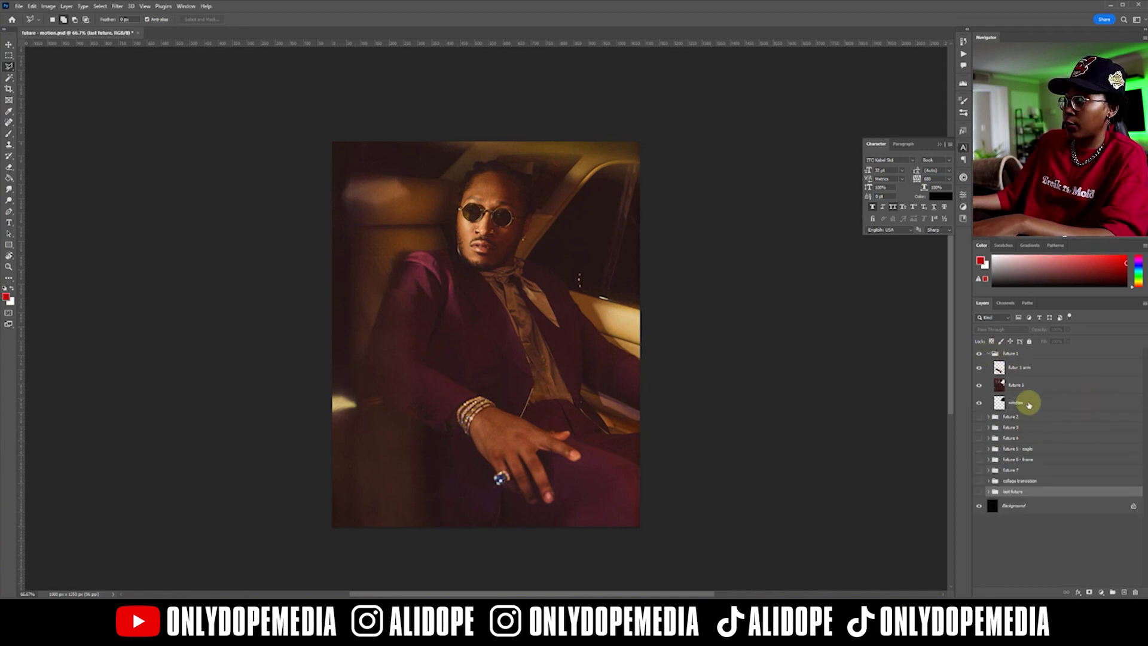
{"action": "left_click", "coordinate": [980, 368]}
{"action": "left_click", "coordinate": [980, 369]}
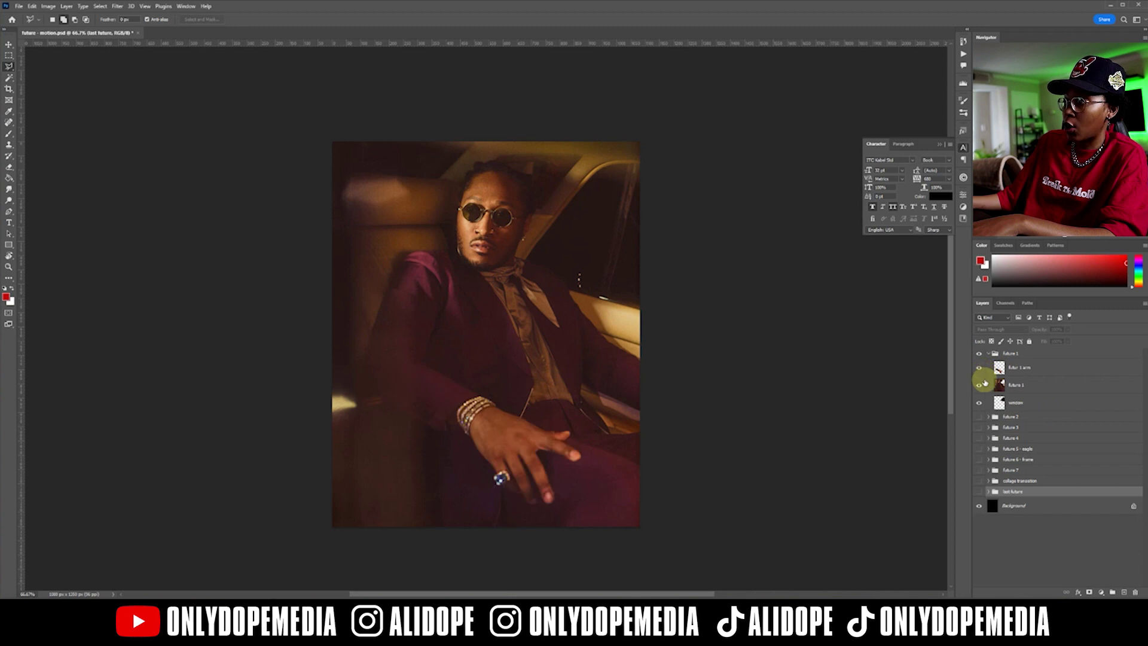
{"action": "left_click", "coordinate": [980, 403]}
{"action": "left_click", "coordinate": [980, 402]}
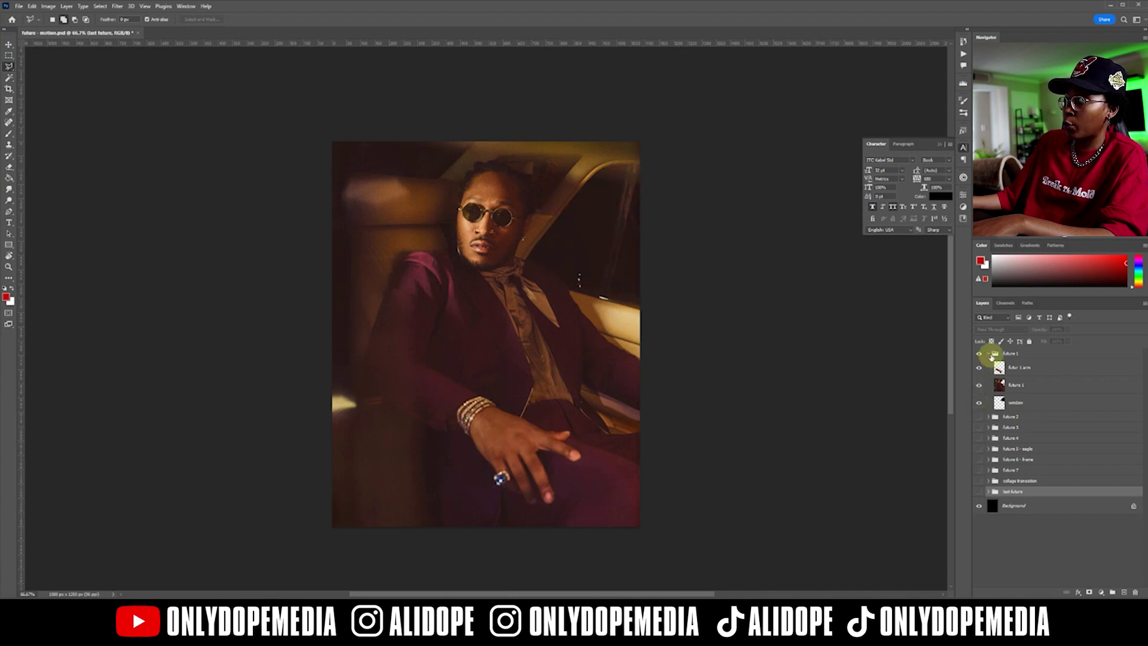
{"action": "left_click", "coordinate": [987, 354]}
- Hide future 1, then preview future 2, future 3 and future 4 in turn, hiding each afterwards
{"action": "left_click", "coordinate": [981, 354]}
{"action": "left_click", "coordinate": [979, 364]}
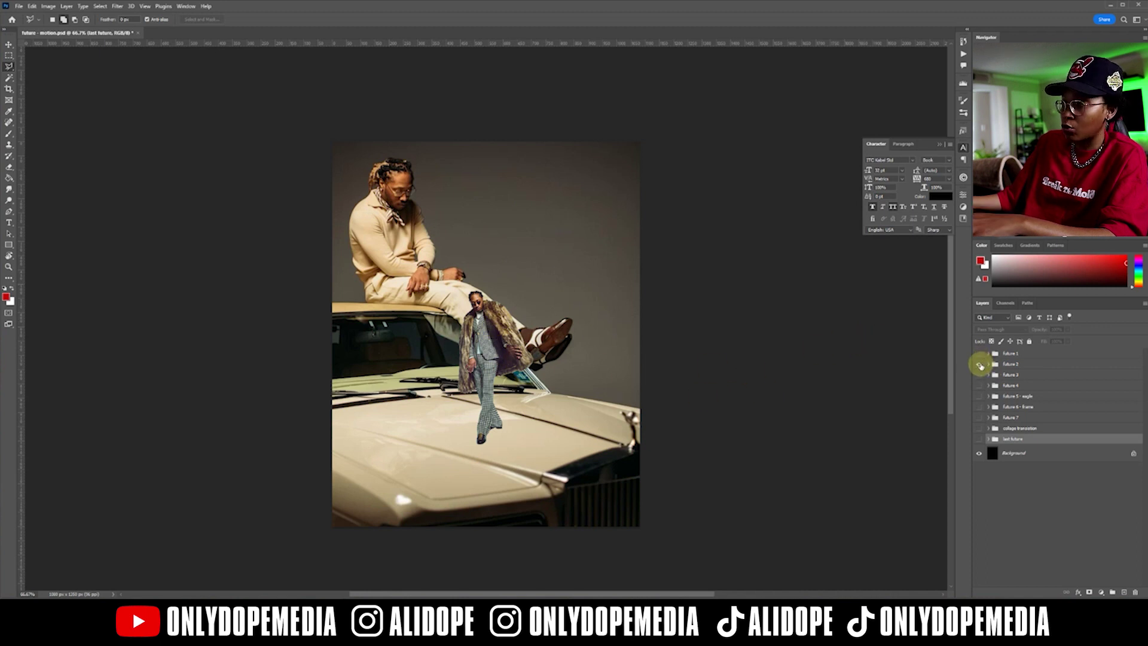
{"action": "left_click", "coordinate": [980, 364]}
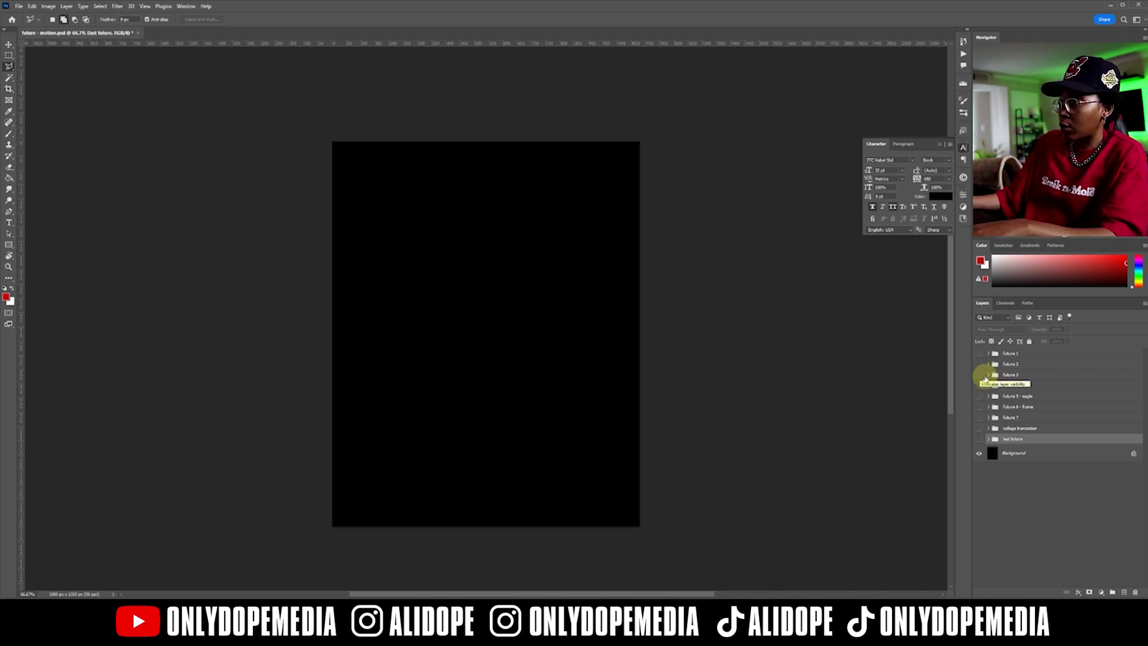
{"action": "left_click", "coordinate": [980, 375]}
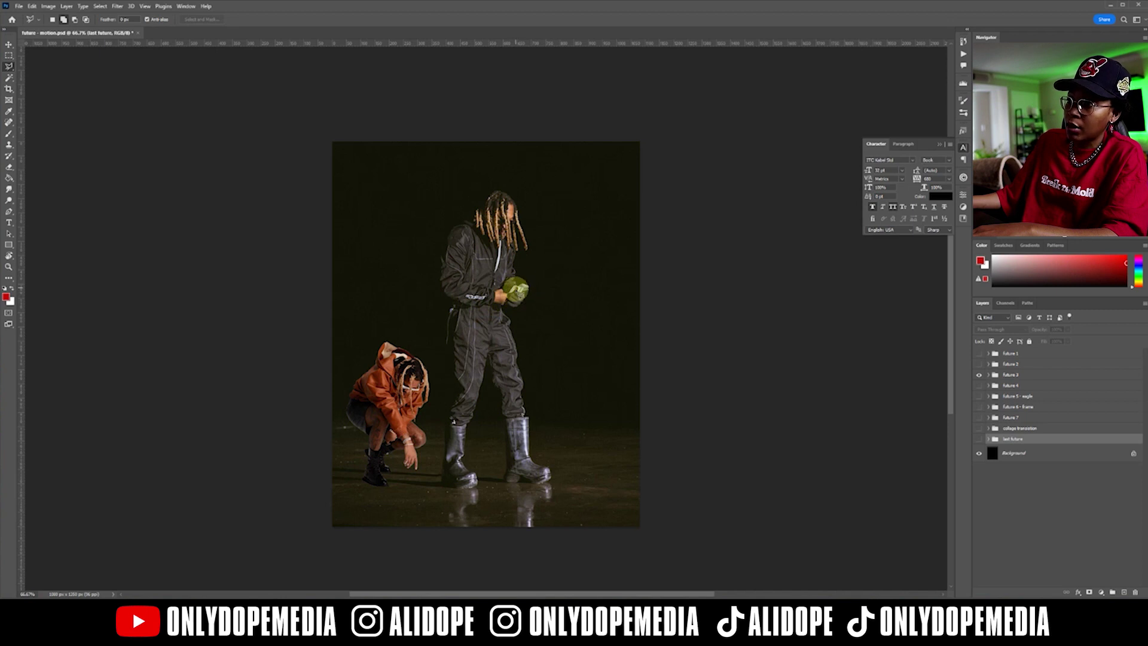
{"action": "left_click", "coordinate": [978, 374]}
{"action": "left_click", "coordinate": [979, 386]}
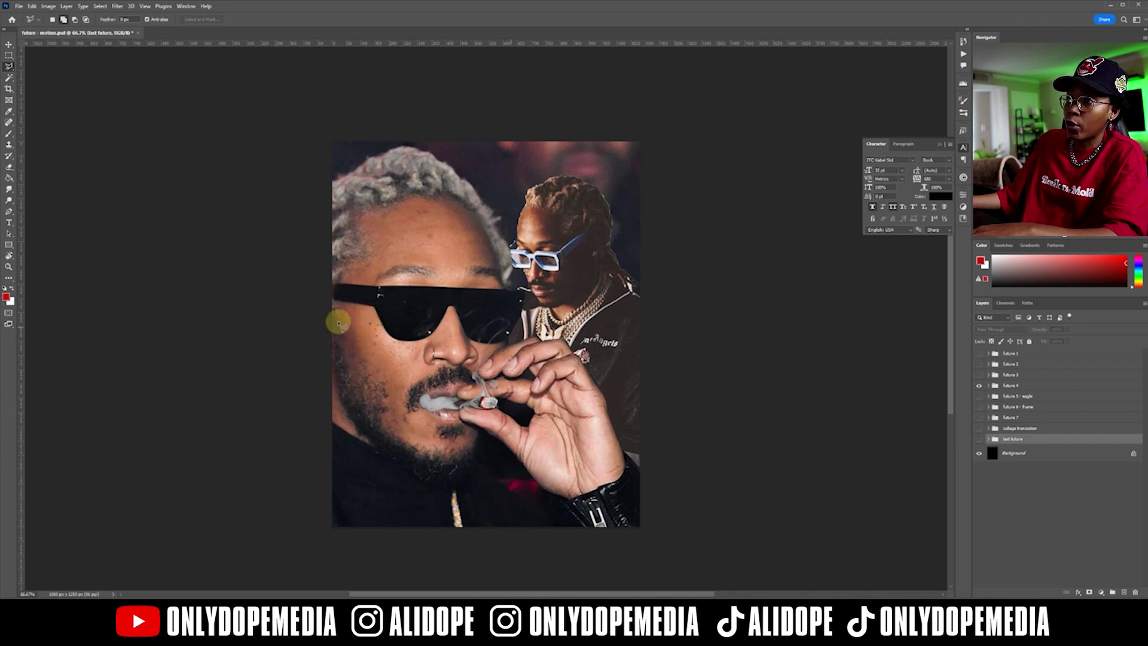
{"action": "left_click", "coordinate": [978, 386]}
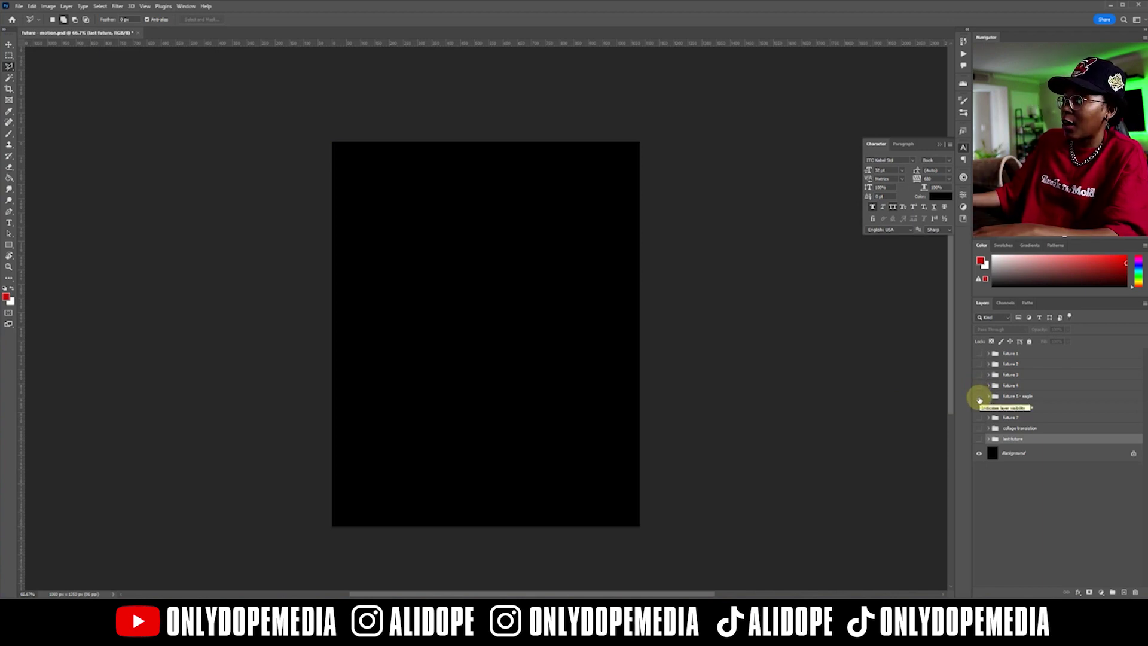
- Show and expand future 5 - eagle, then shift its main photo upward to preview motion
{"action": "left_click", "coordinate": [979, 398]}
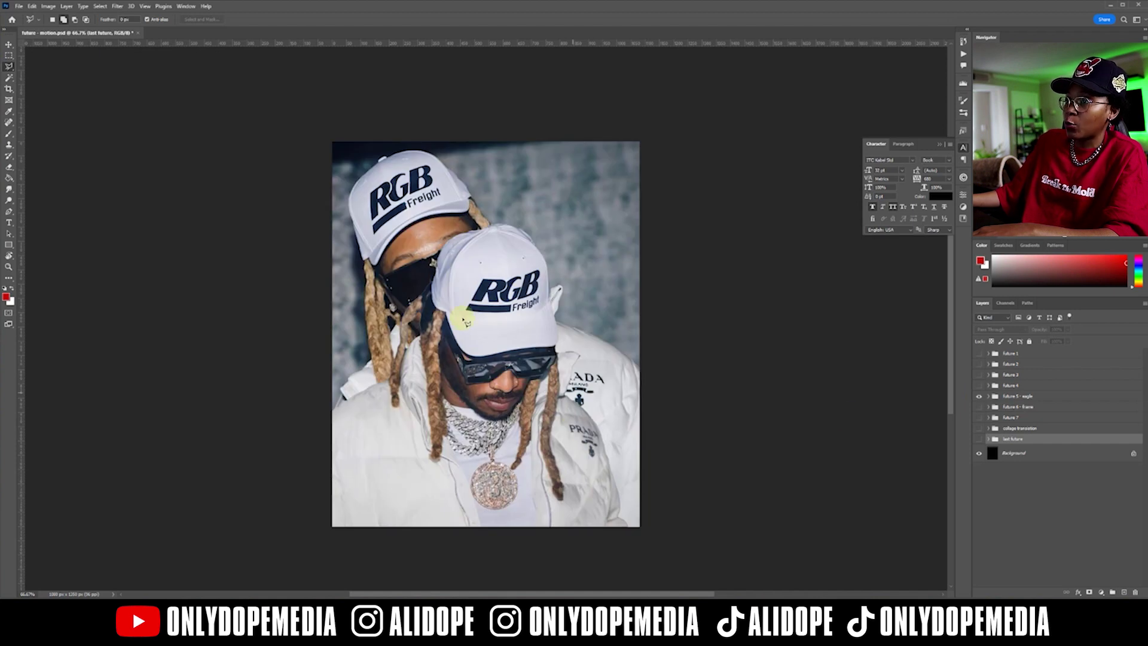
{"action": "left_click", "coordinate": [988, 397]}
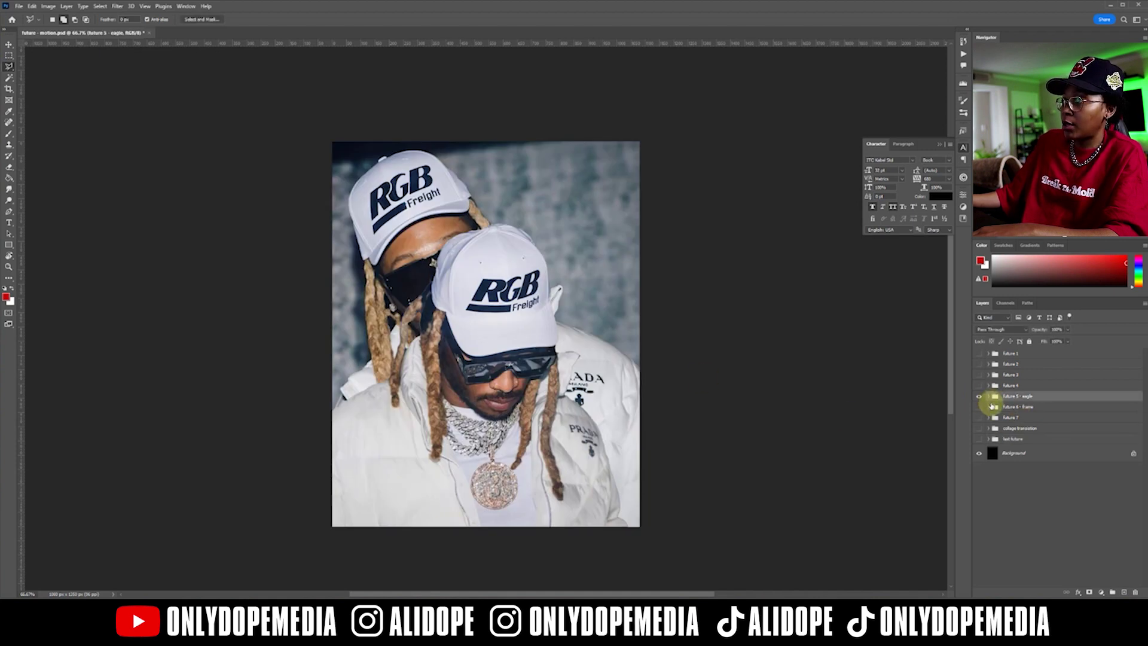
{"action": "left_click", "coordinate": [988, 397]}
{"action": "left_click", "coordinate": [1017, 413]}
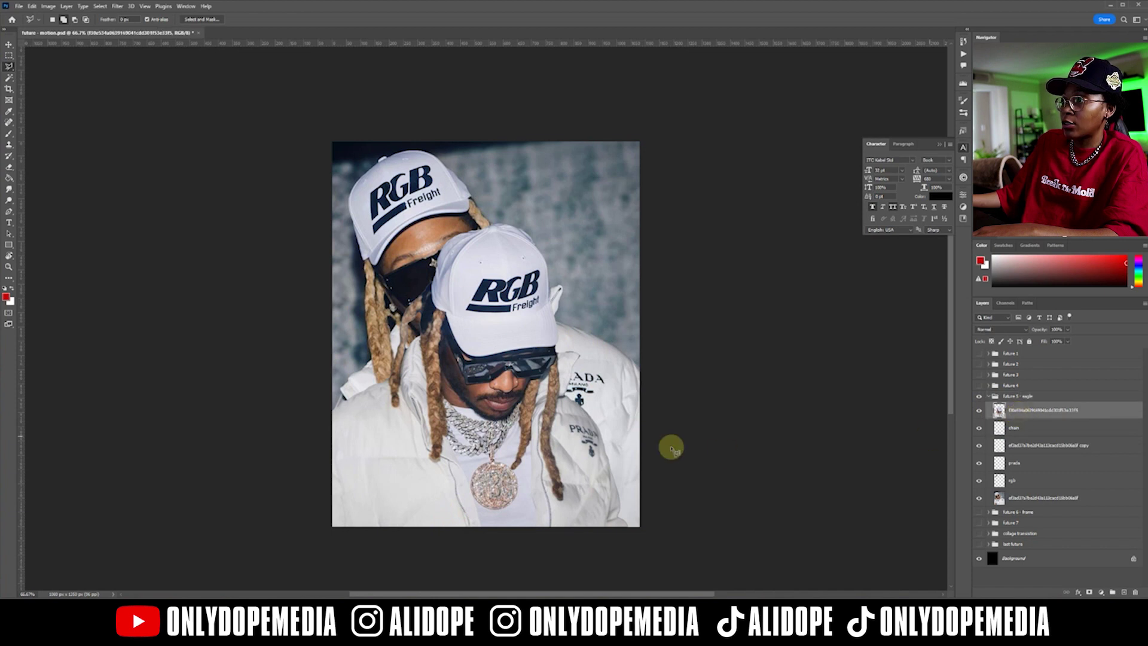
{"action": "key", "text": "v"}
{"action": "left_click_drag", "start_coordinate": [563, 483], "coordinate": [750, 446]}
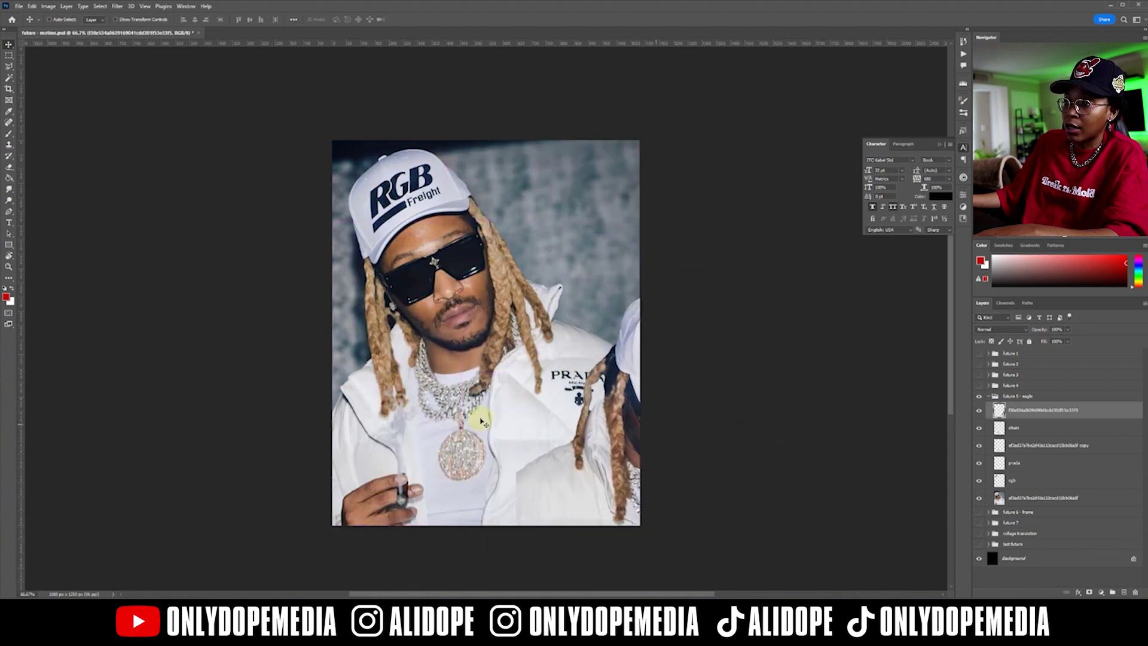
- Test-rotate the chain pendant, undo it, and move the other Future photo across the canvas
{"action": "left_click", "coordinate": [1024, 426]}
{"action": "key", "text": "ctrl+t"}
{"action": "left_click_drag", "start_coordinate": [478, 388], "coordinate": [410, 472]}
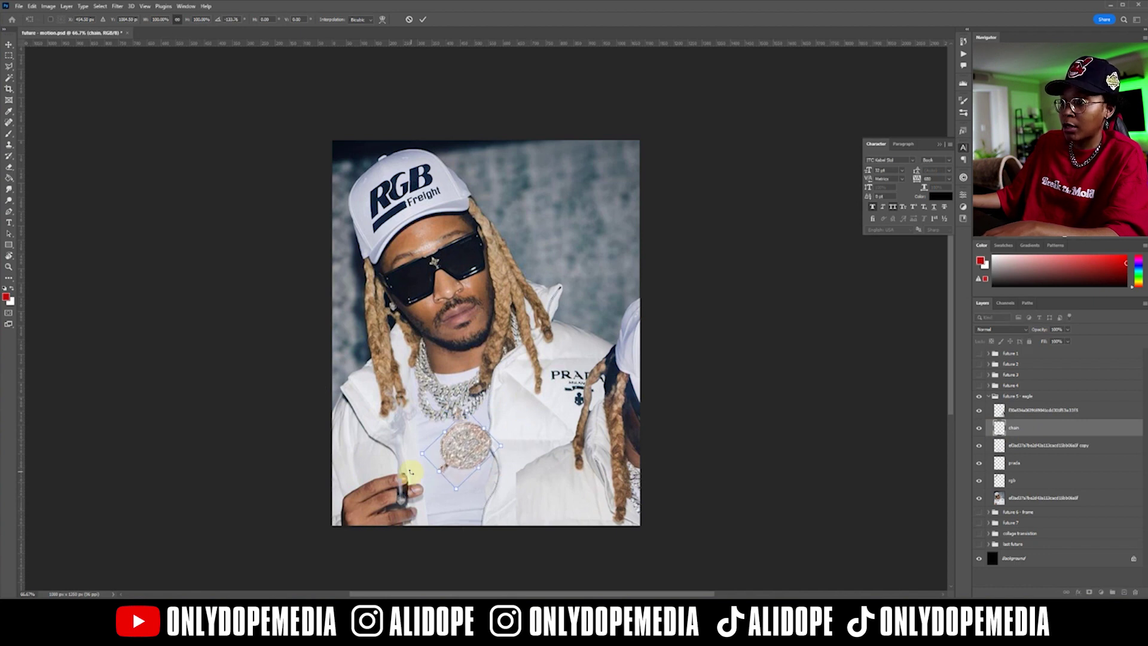
{"action": "key", "text": "ctrl+z"}
{"action": "key", "text": "Escape"}
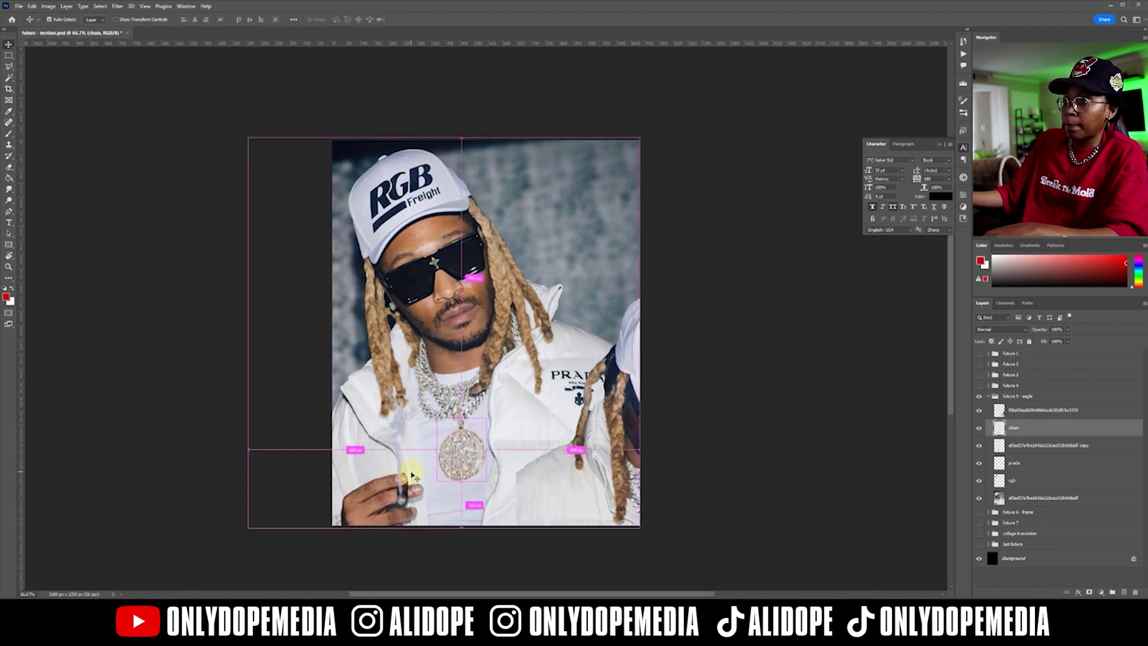
{"action": "left_click_drag", "start_coordinate": [410, 473], "coordinate": [451, 478]}
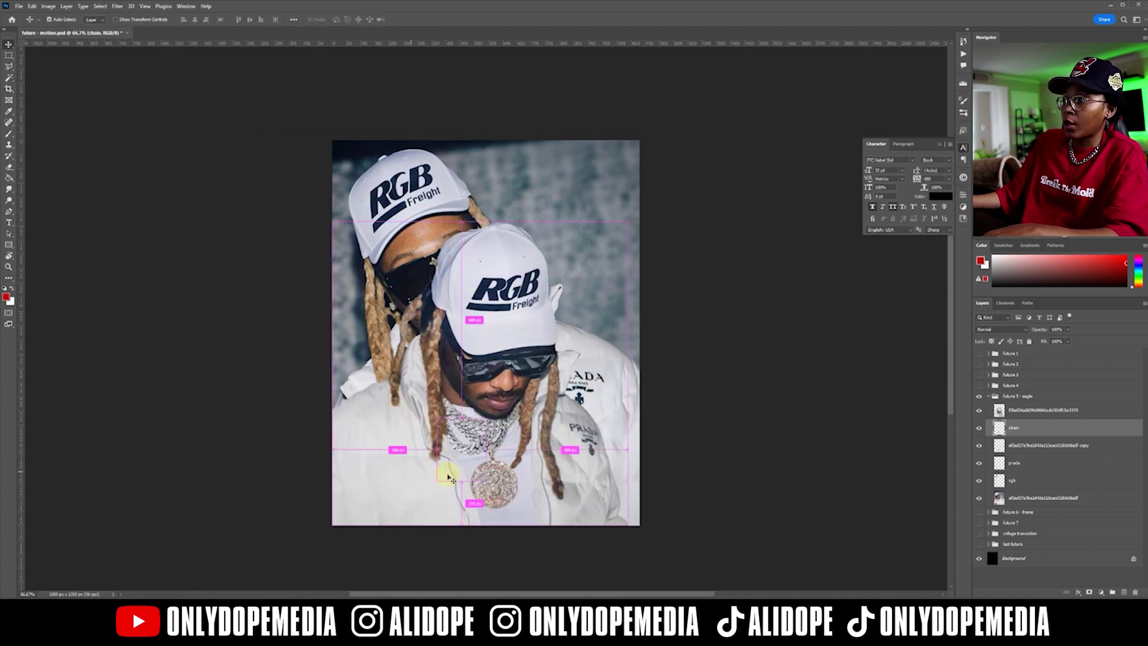
- Collapse and hide future 5 - eagle, and show the future 6 - frame scene
{"action": "left_click", "coordinate": [989, 396]}
{"action": "left_click", "coordinate": [979, 397]}
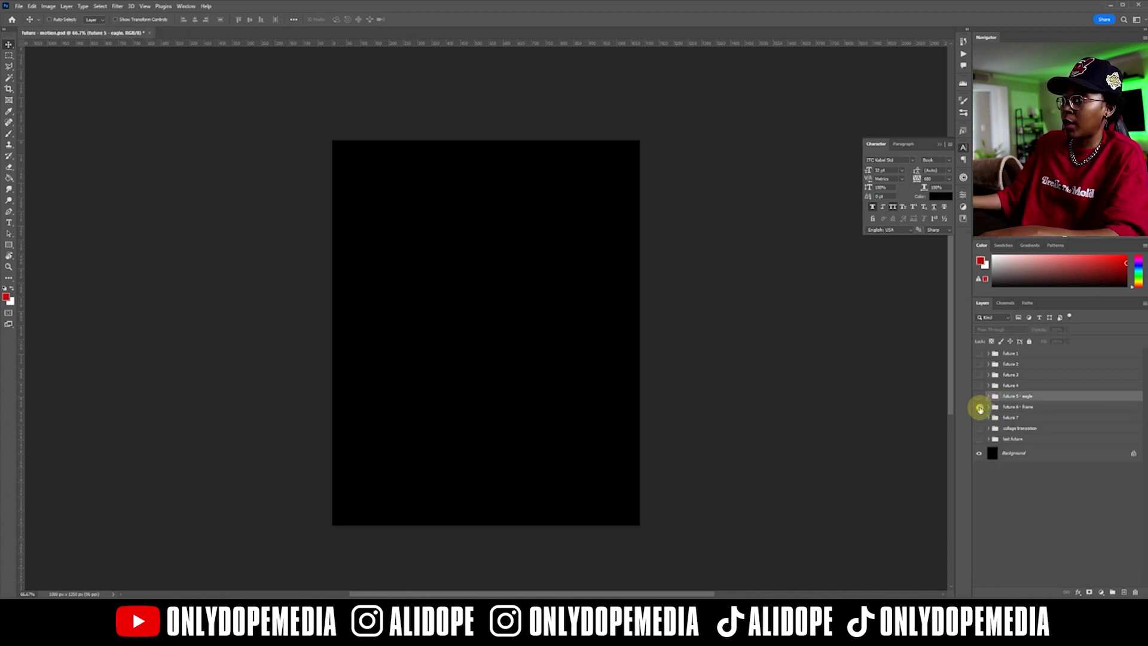
{"action": "left_click", "coordinate": [979, 408]}
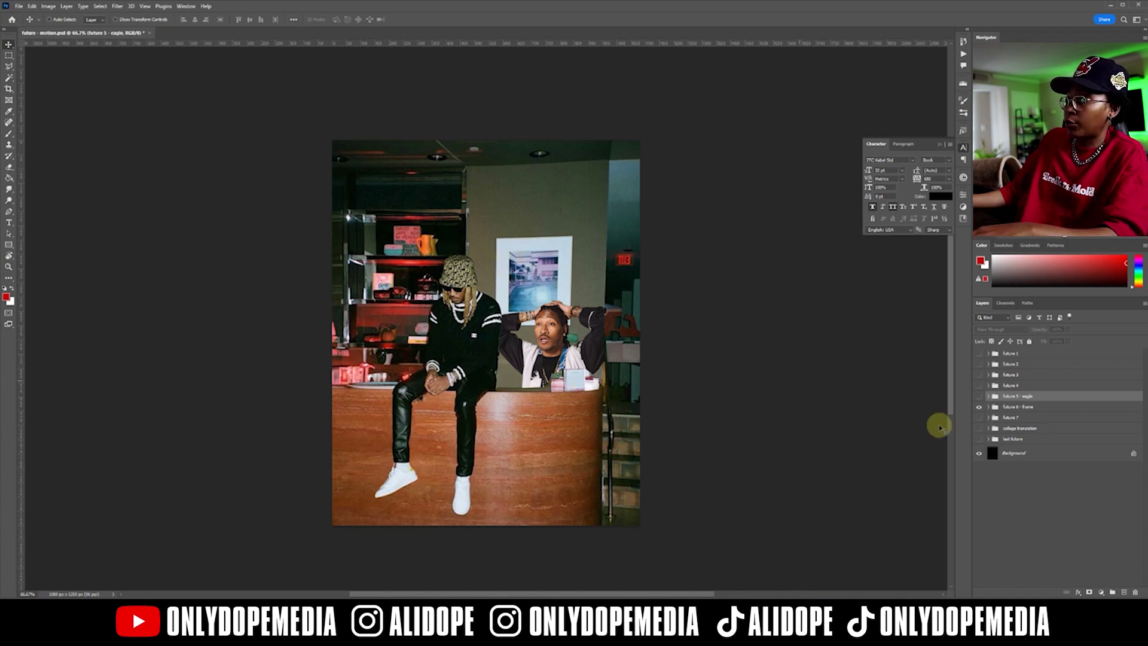
- Check the frame layer inside the future 6 - frame group, then collapse and hide that group
{"action": "left_click", "coordinate": [988, 407]}
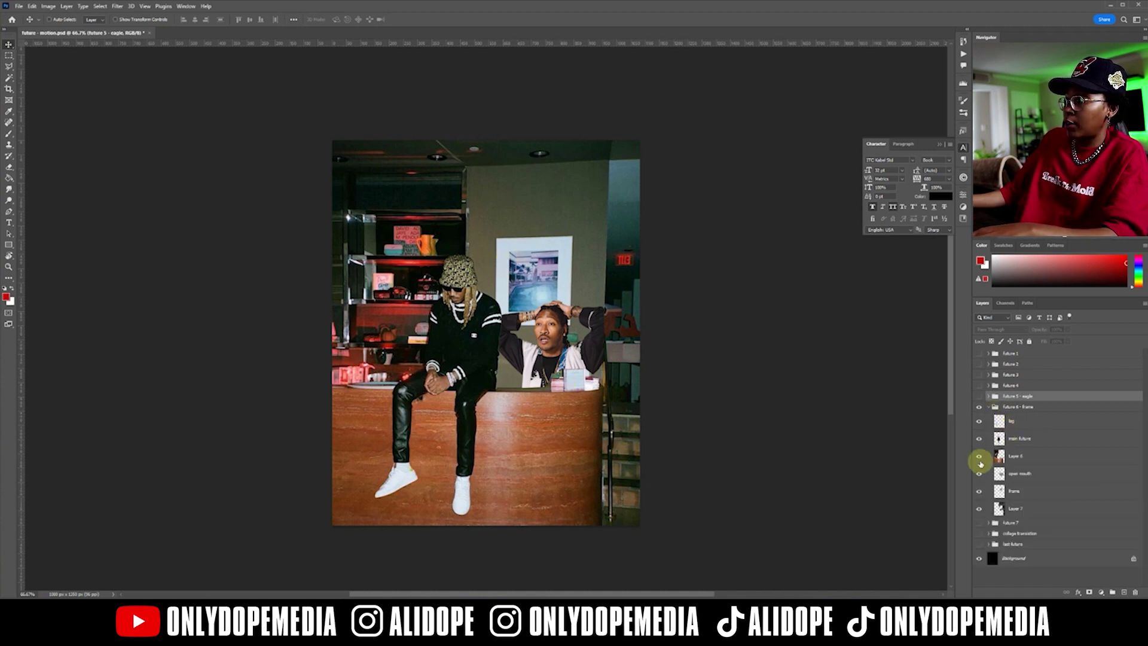
{"action": "left_click", "coordinate": [979, 490]}
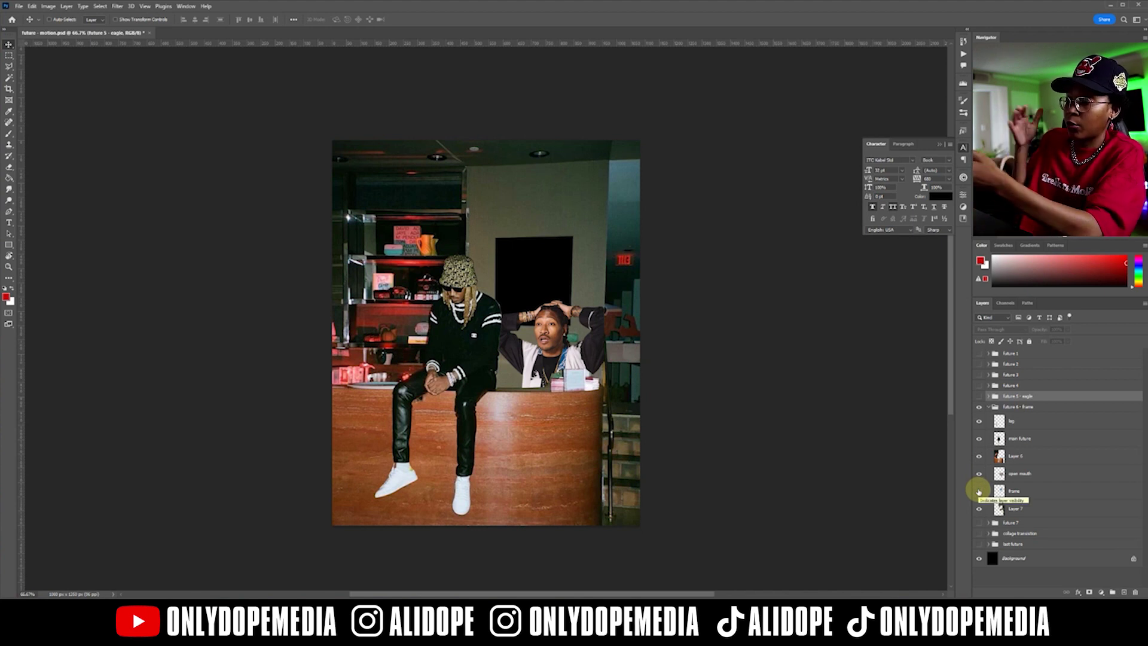
{"action": "left_click", "coordinate": [978, 491]}
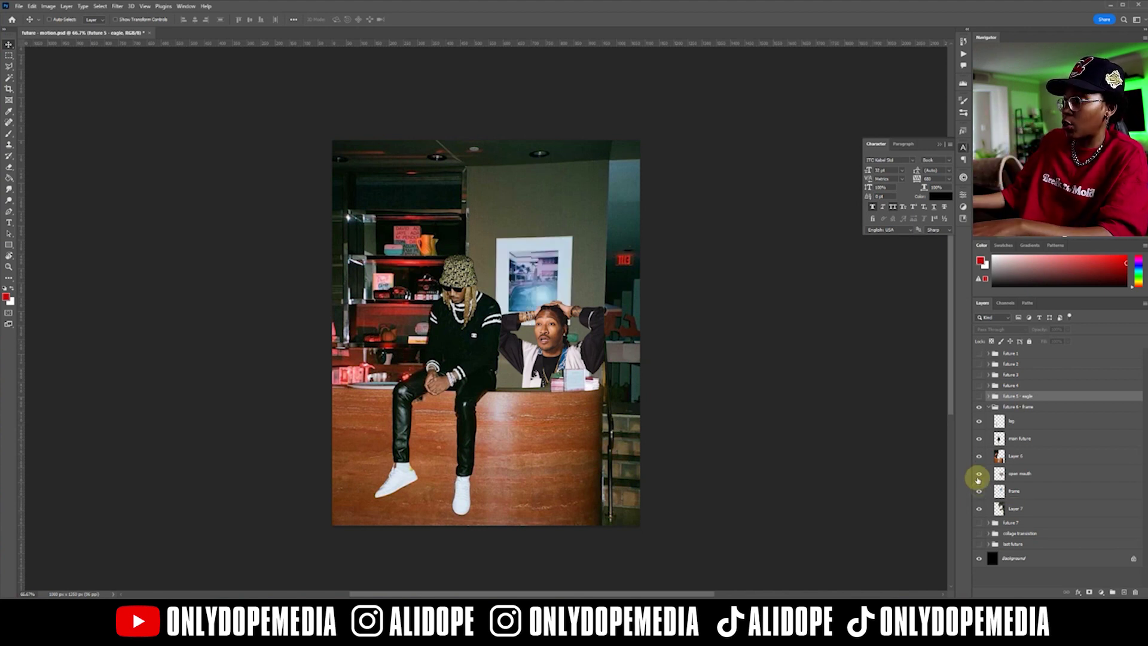
{"action": "left_click", "coordinate": [988, 407]}
{"action": "left_click", "coordinate": [979, 407]}
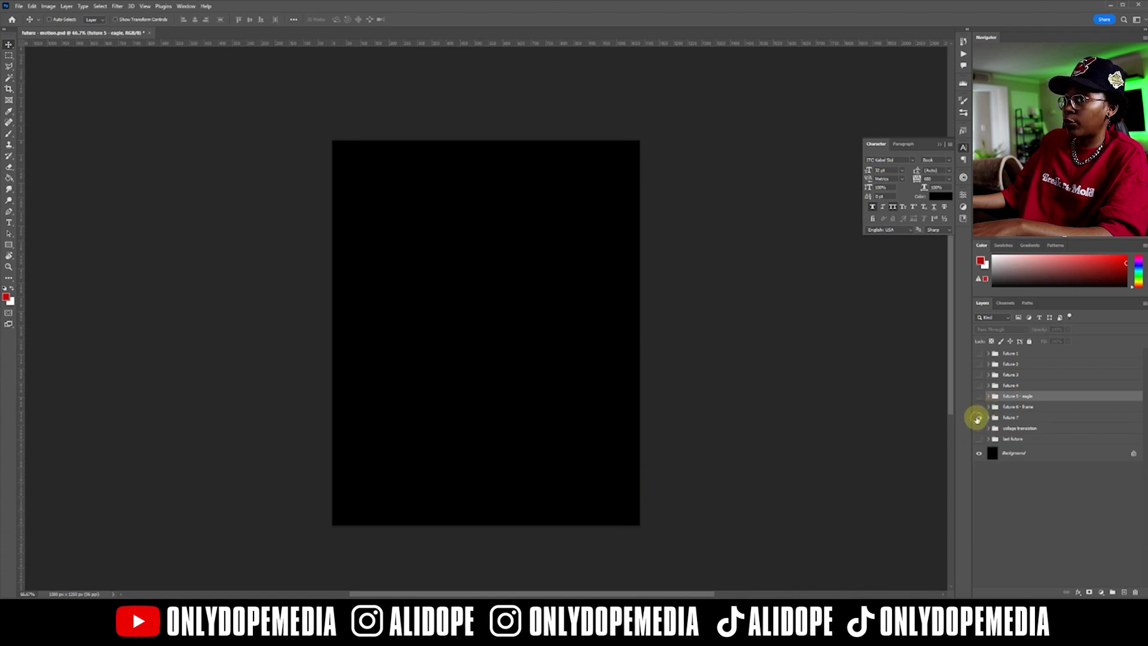
- Preview the future 7 and collage transition scenes, hide them, and show future 1 again
{"action": "left_click", "coordinate": [979, 417]}
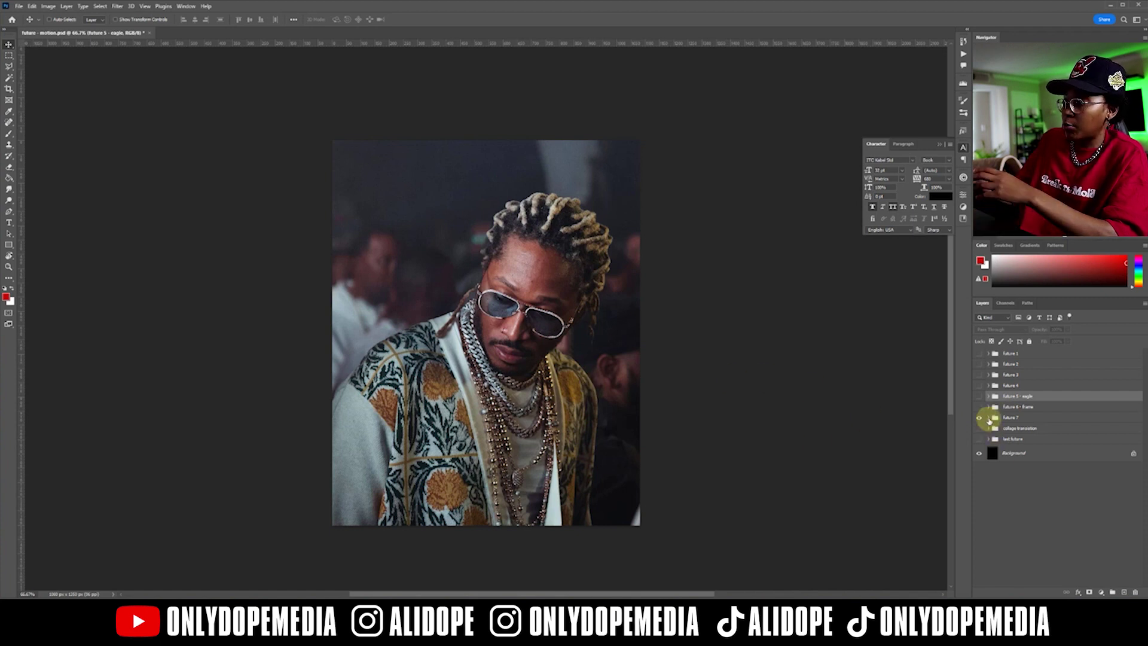
{"action": "left_click", "coordinate": [979, 417]}
{"action": "left_click", "coordinate": [980, 428]}
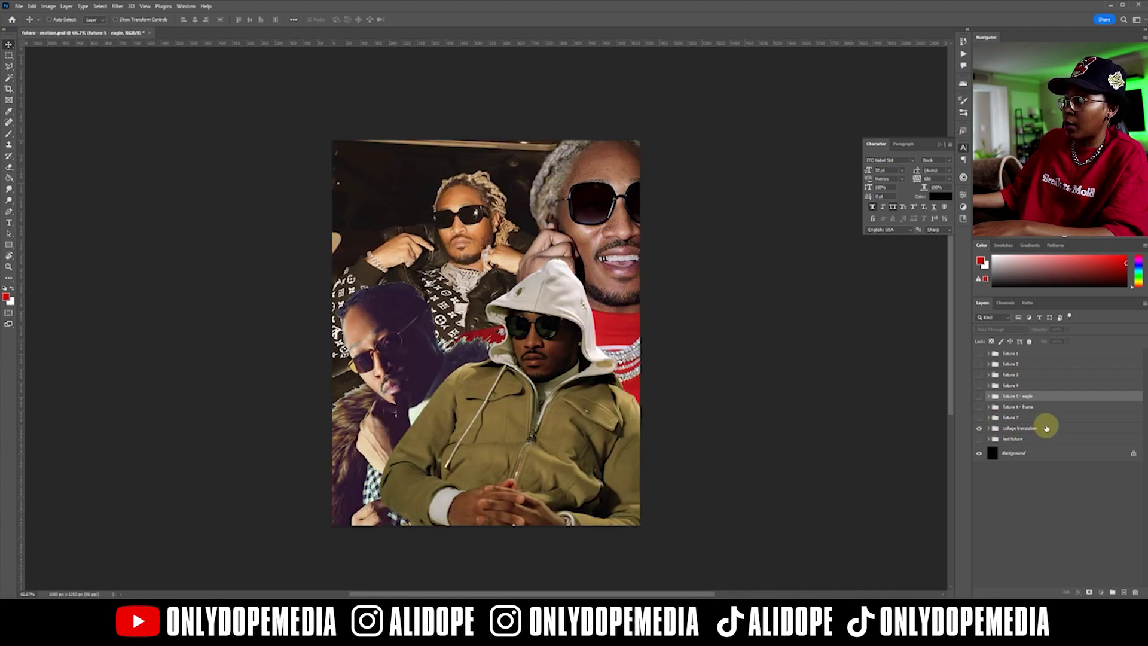
{"action": "left_click", "coordinate": [1045, 428]}
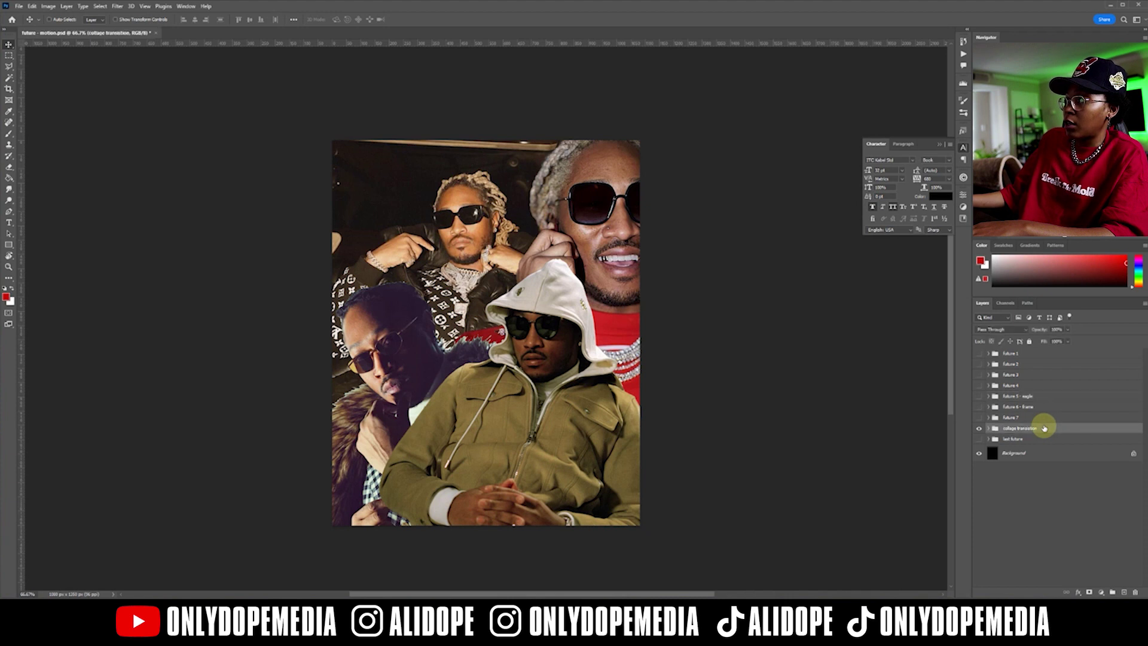
{"action": "left_click", "coordinate": [979, 425]}
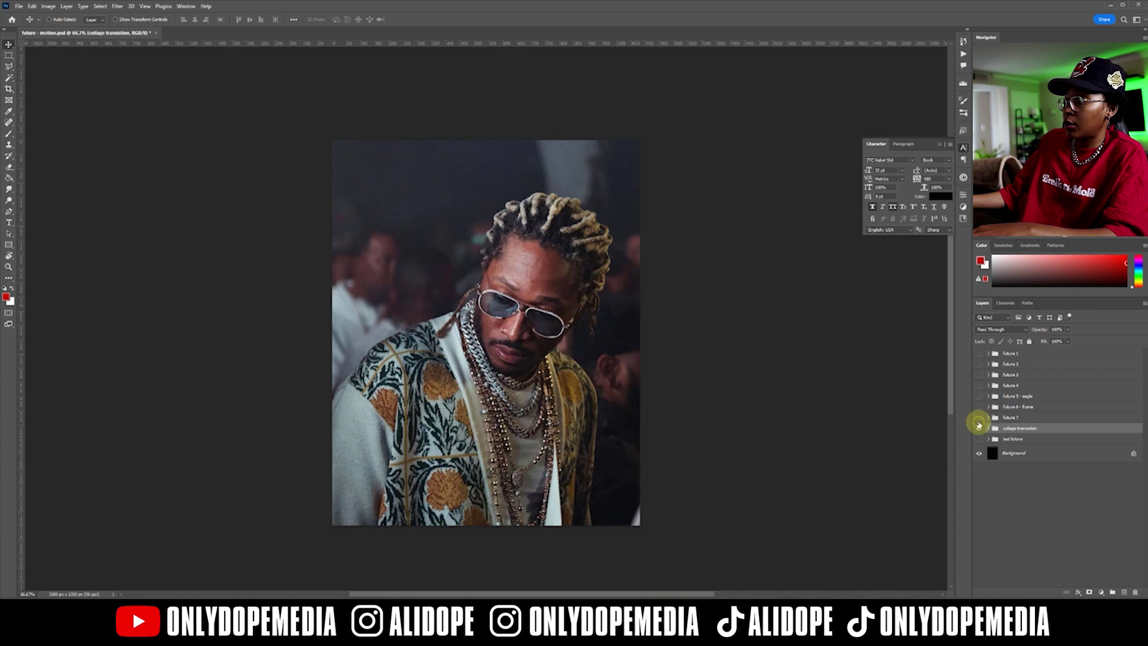
{"action": "left_click", "coordinate": [979, 426]}
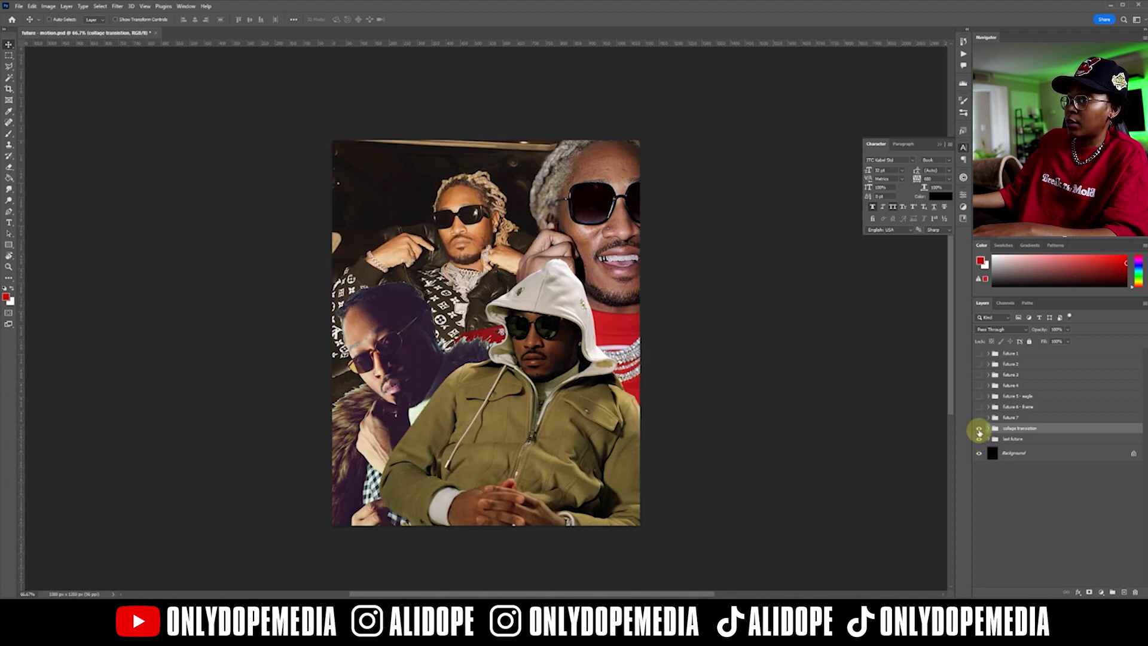
{"action": "left_click", "coordinate": [979, 428]}
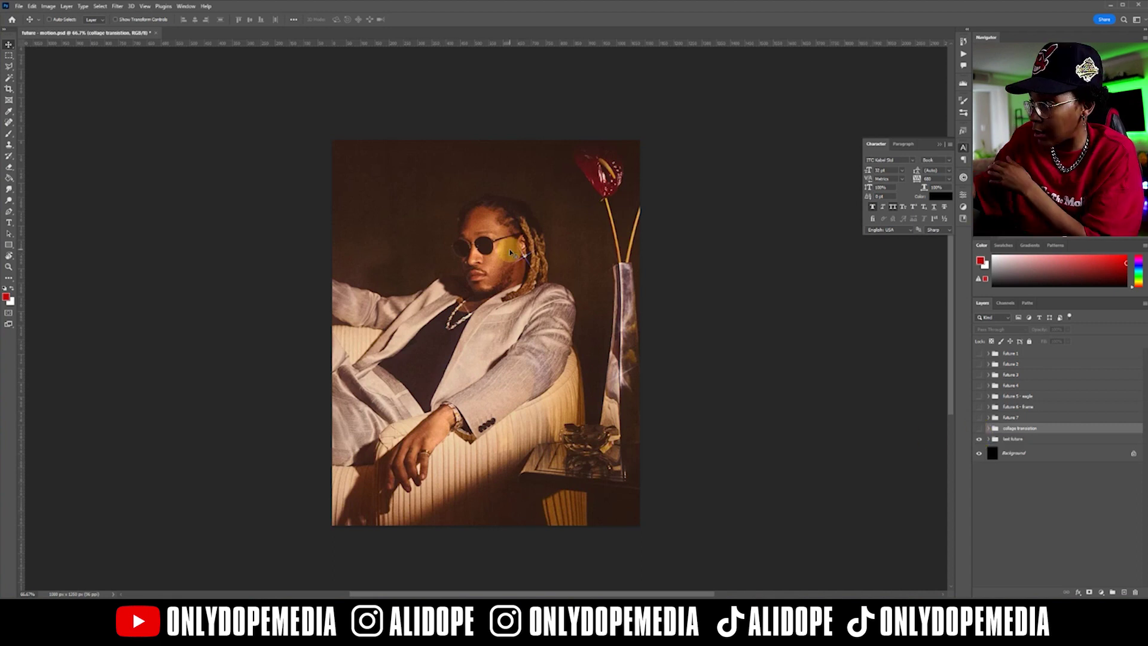
{"action": "left_click", "coordinate": [978, 354]}
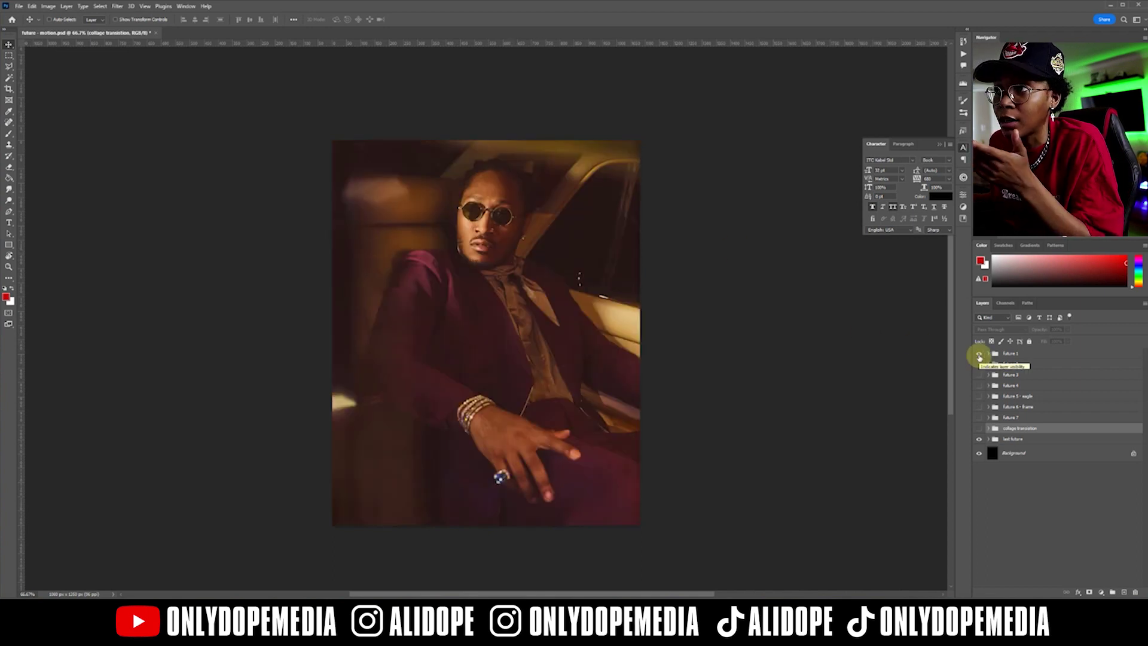